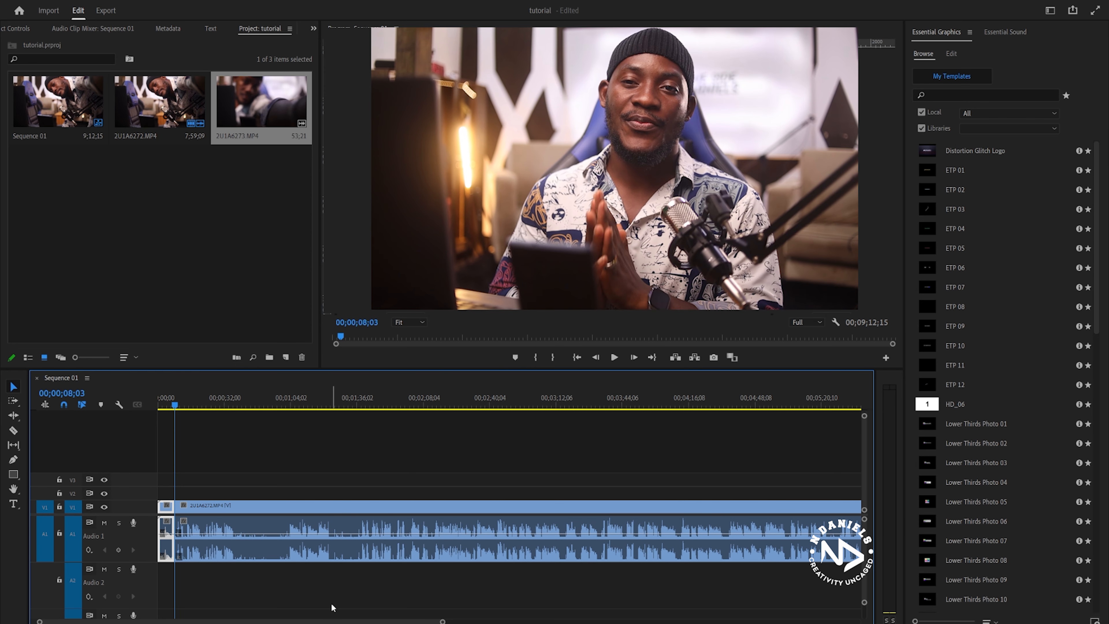
Ripple-trim the clip's opening up to 00;00;08;03, and razor out and ripple-delete the quiet section that starts at 00;00;26;19
key("q")
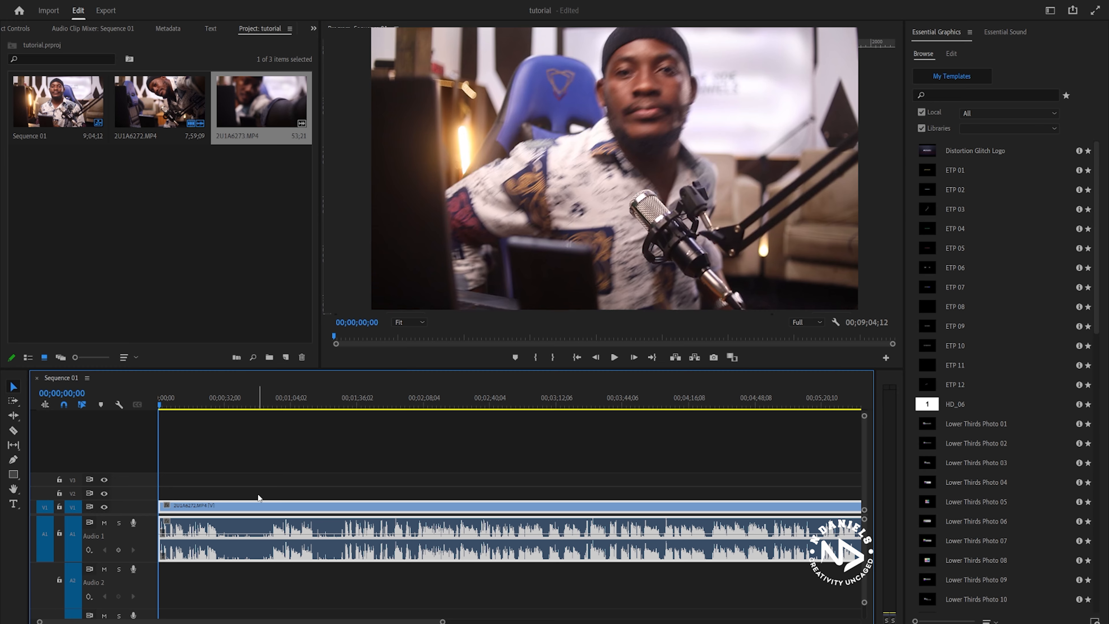
left_click(15, 431)
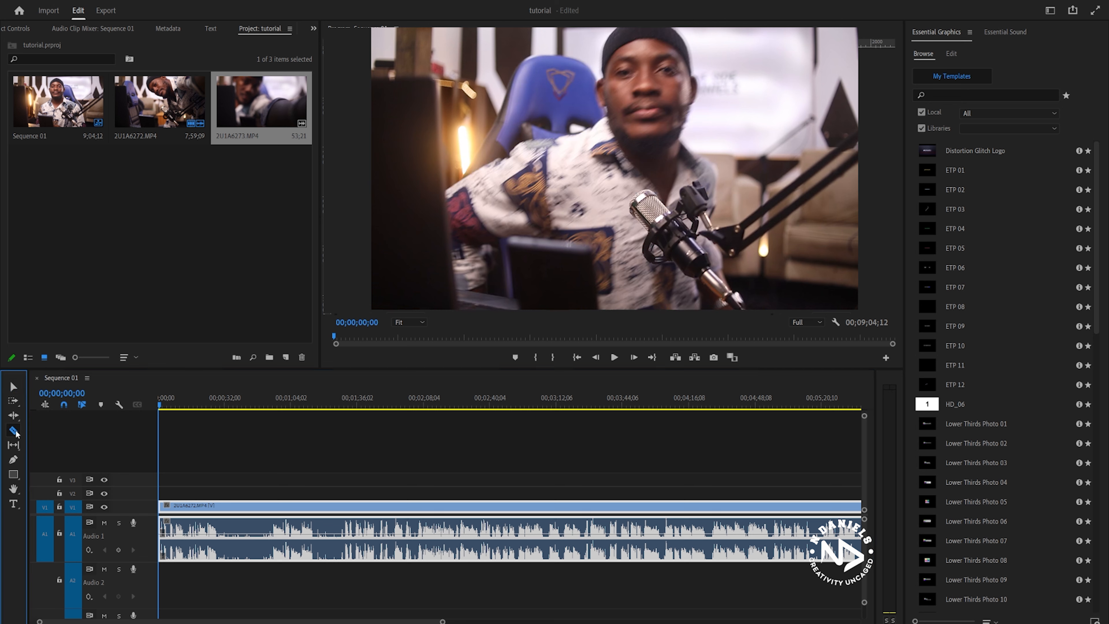
left_click_drag(202, 409, 213, 410)
left_click(218, 556)
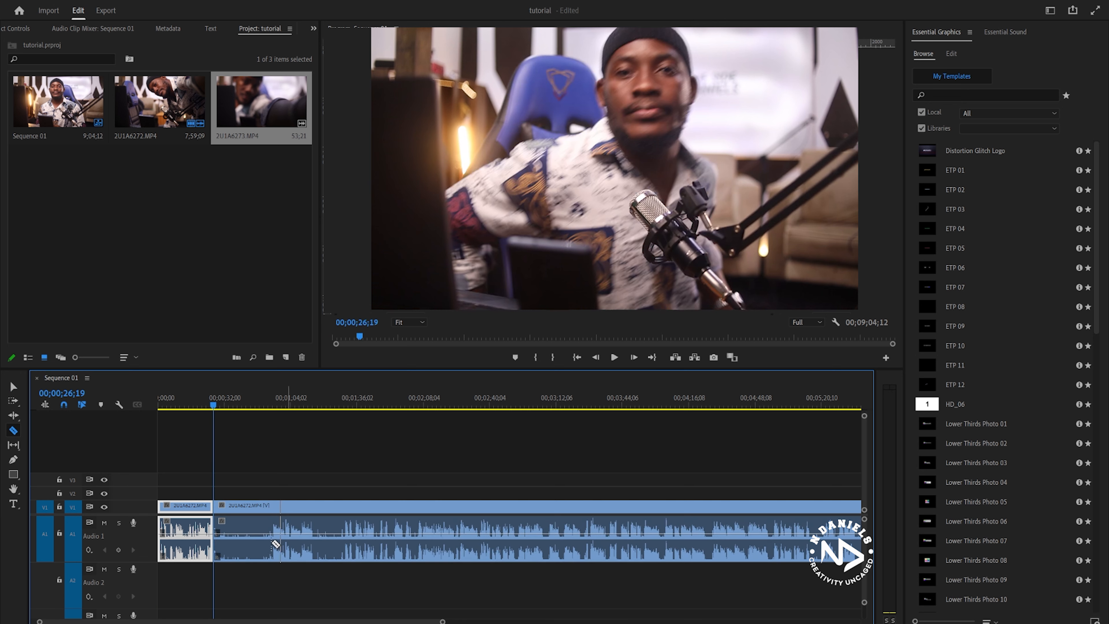
left_click(13, 387)
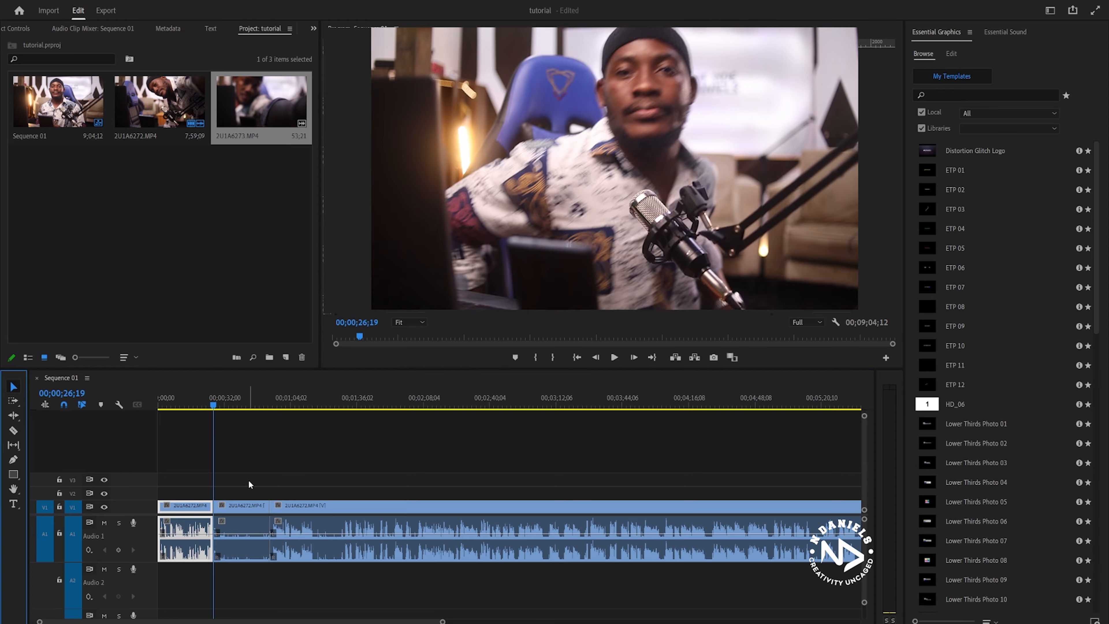
left_click(249, 535)
key("shift+Delete")
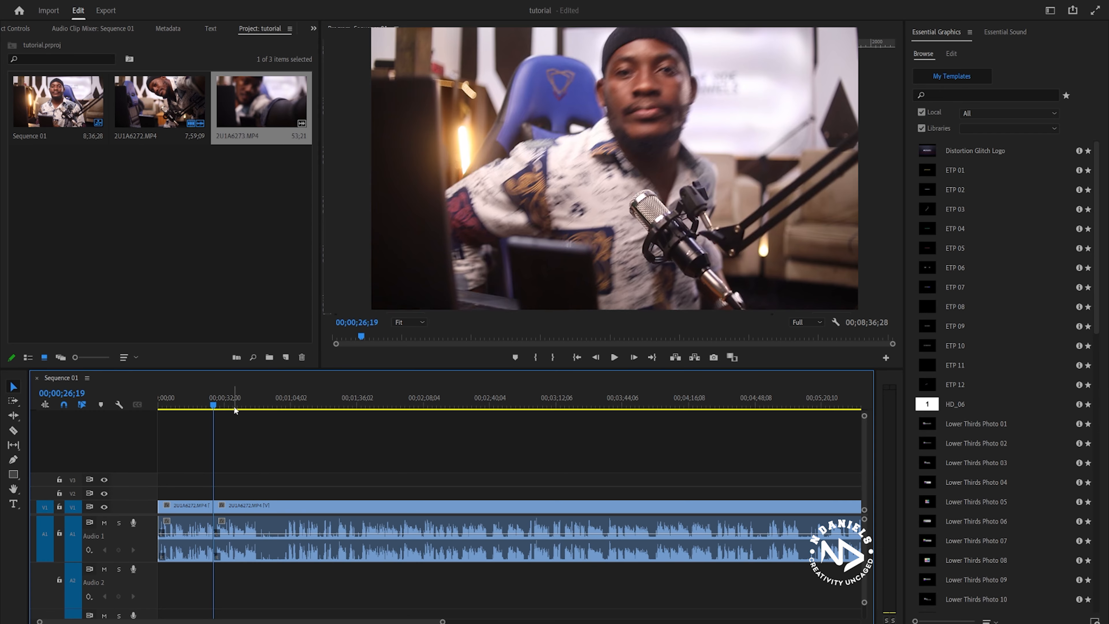
Split the video and its linked audio at 00;00;48;01, where the next quiet section starts
mouse_move(236, 403)
left_mouse_down()
mouse_move(271, 429)
mouse_move(257, 433)
left_mouse_up()
left_click_drag(304, 451, 403, 588)
key("ctrl+k")
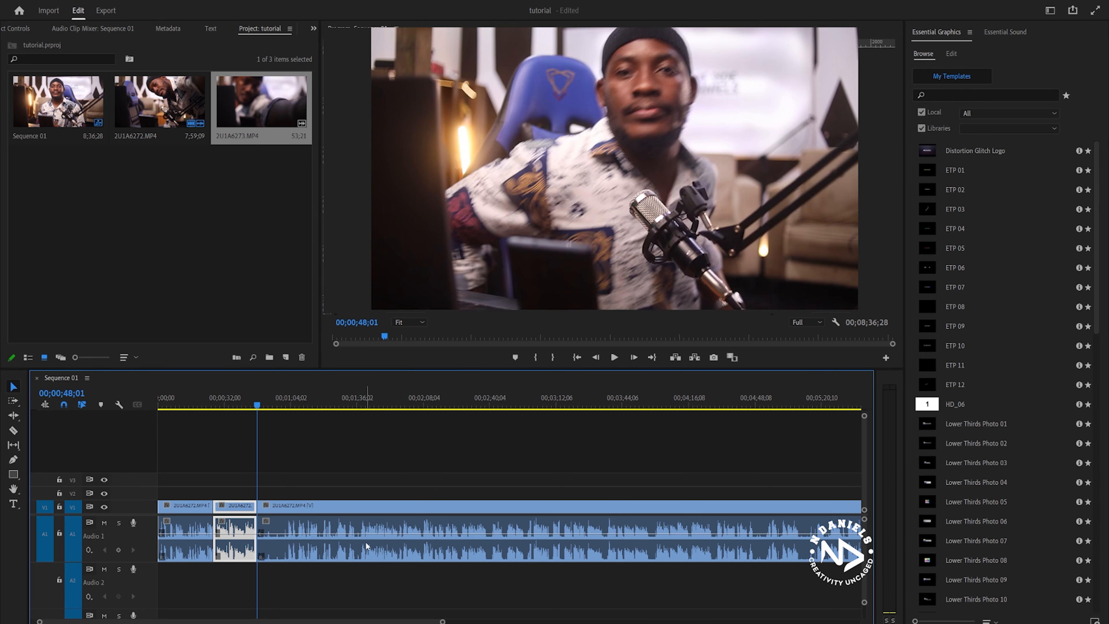
left_click(285, 405)
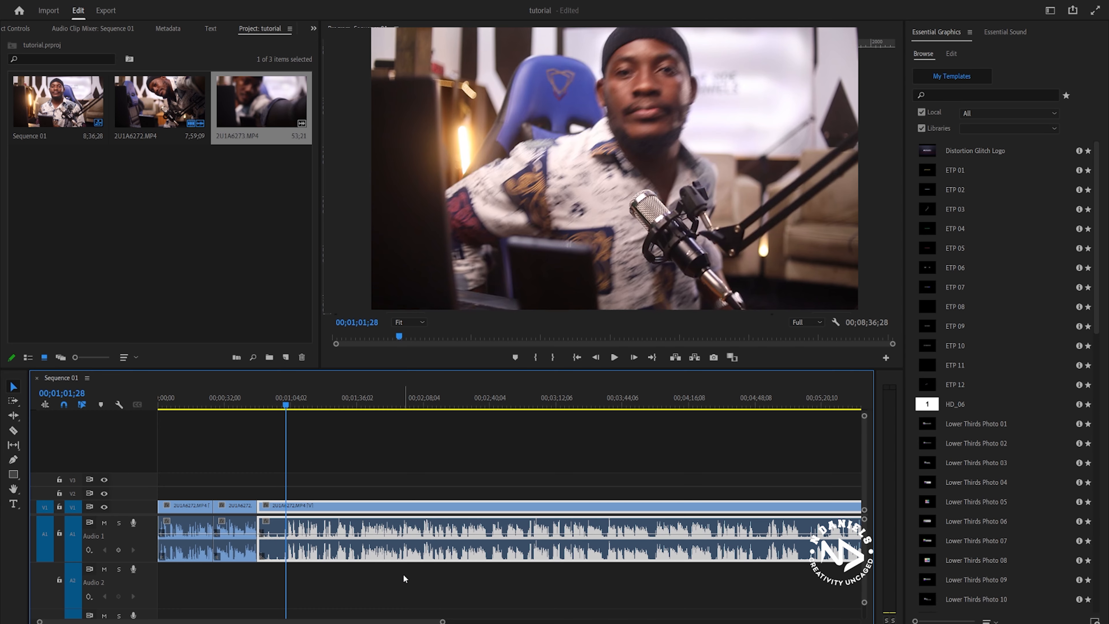
key("ctrl+k")
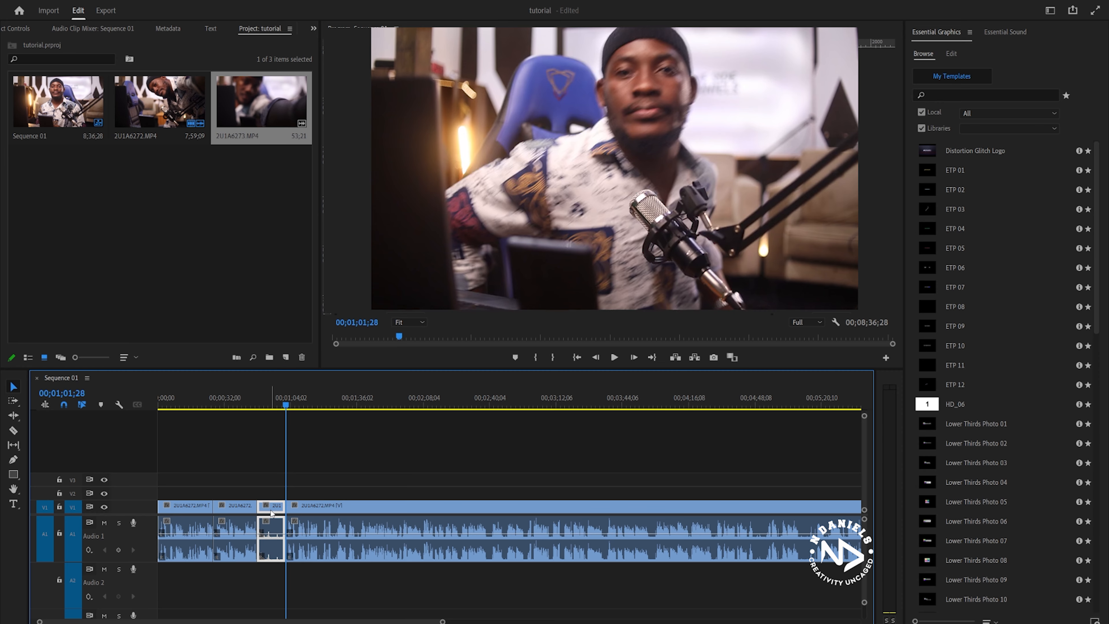
key("q")
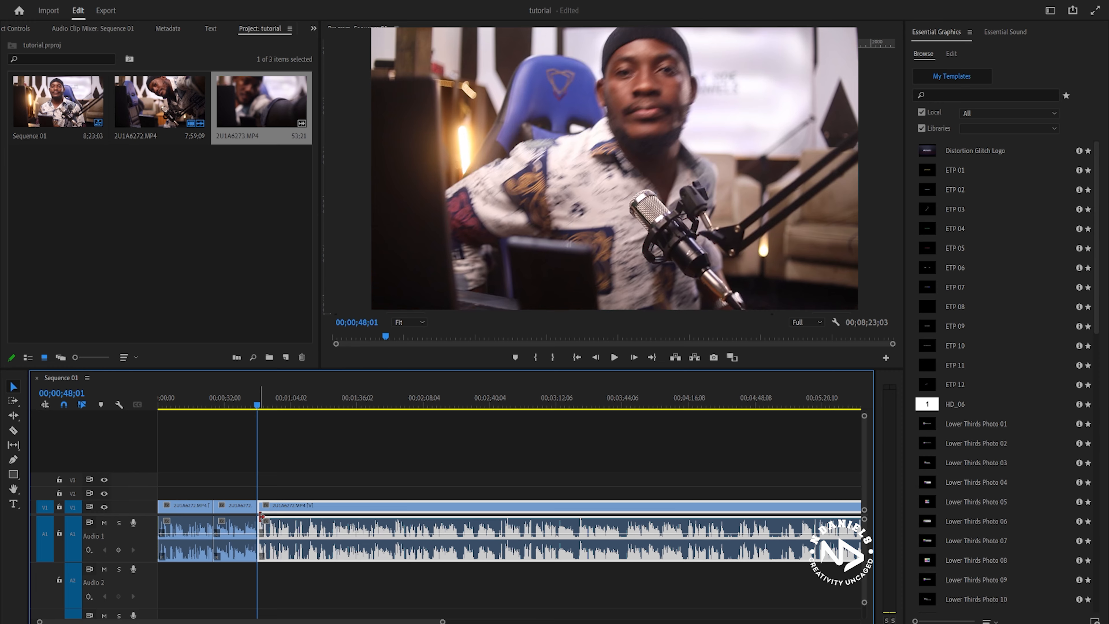
key("ctrl+z")
key("ctrl+z")
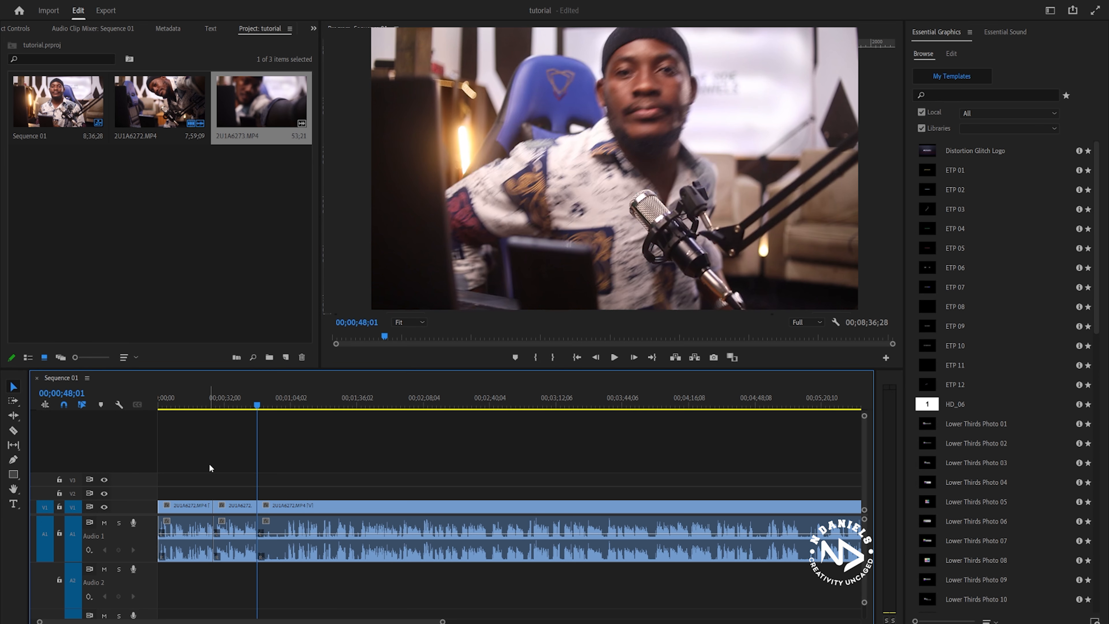
Razor the footage at about 00;01;02 and ripple-delete the quiet section between 00;00;48;01 and that cut
left_click(14, 430)
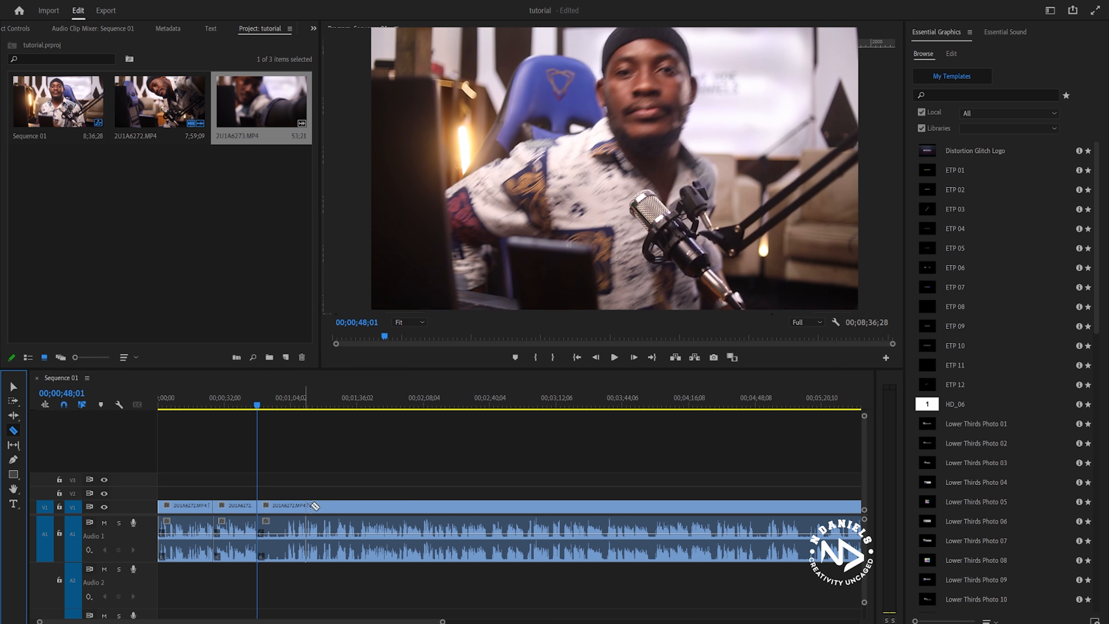
left_click(288, 554)
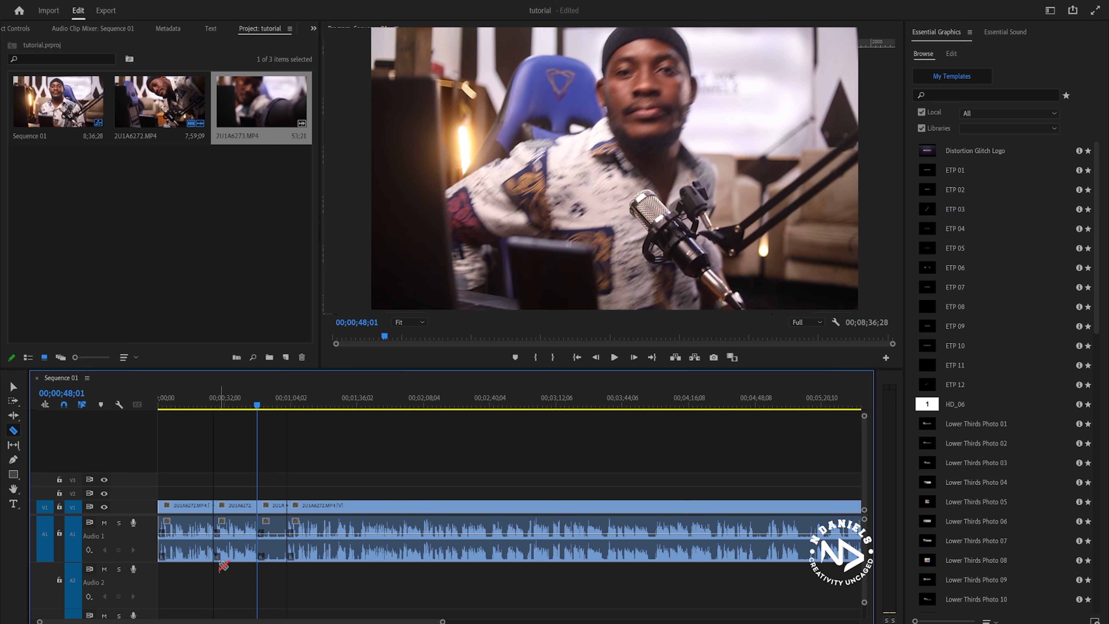
left_click(13, 387)
left_click(274, 555)
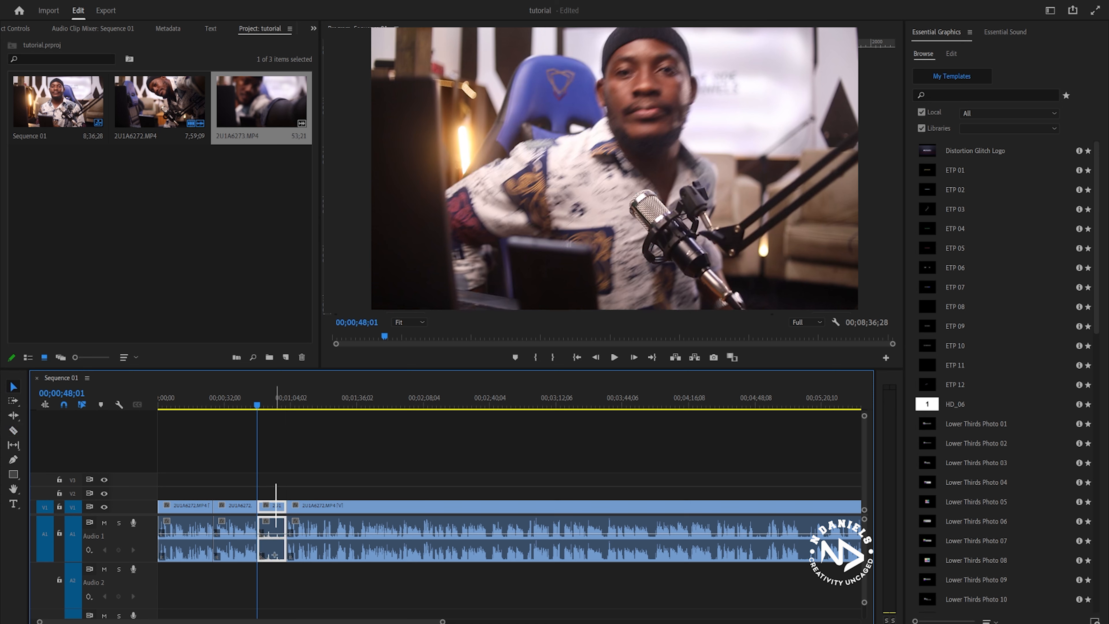
key("shift+Delete")
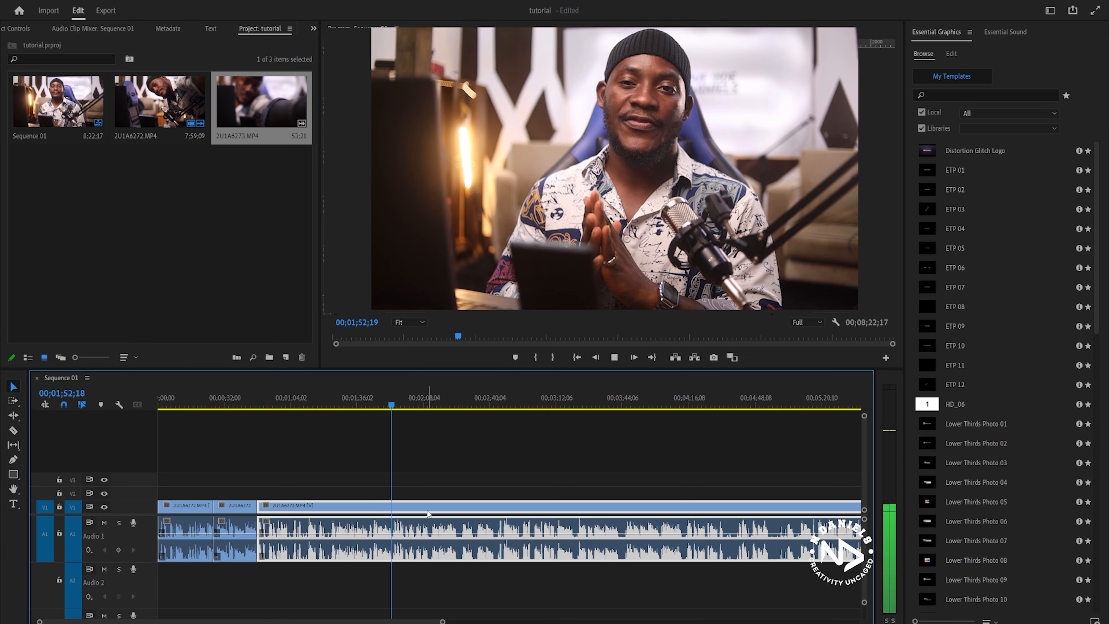
Play the sequence from its start, split the opening clip just before 00;00;04;17, and ripple-delete the pause at its end
key("space")
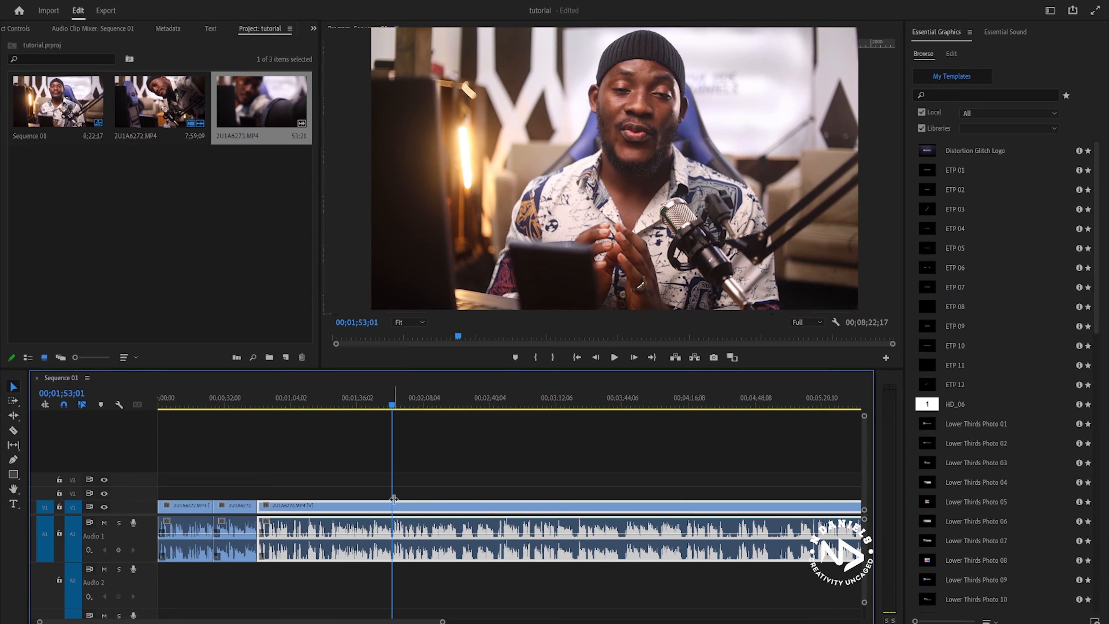
left_click(170, 389)
key("space")
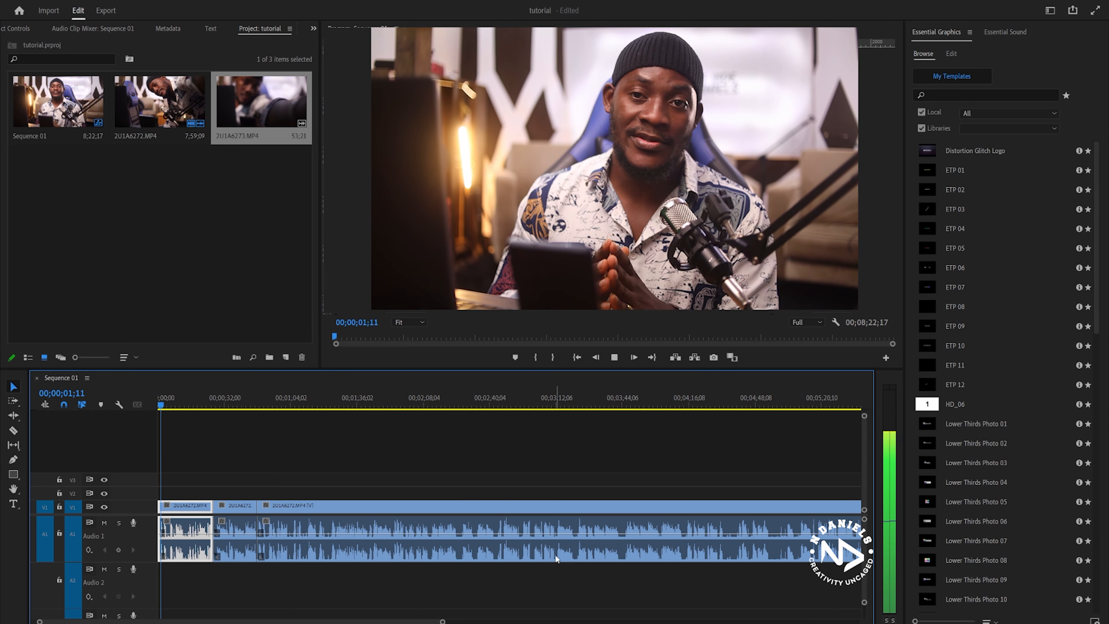
key("=")
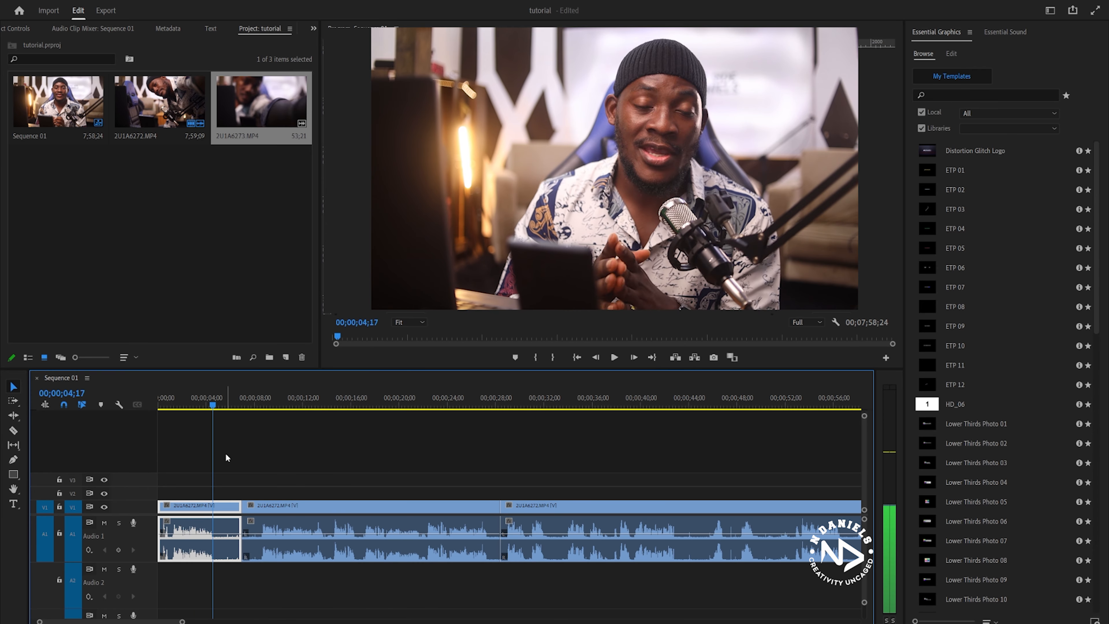
left_click_drag(213, 406, 209, 408)
key("ctrl+k")
left_click(232, 555)
key("shift+Delete")
key("space")
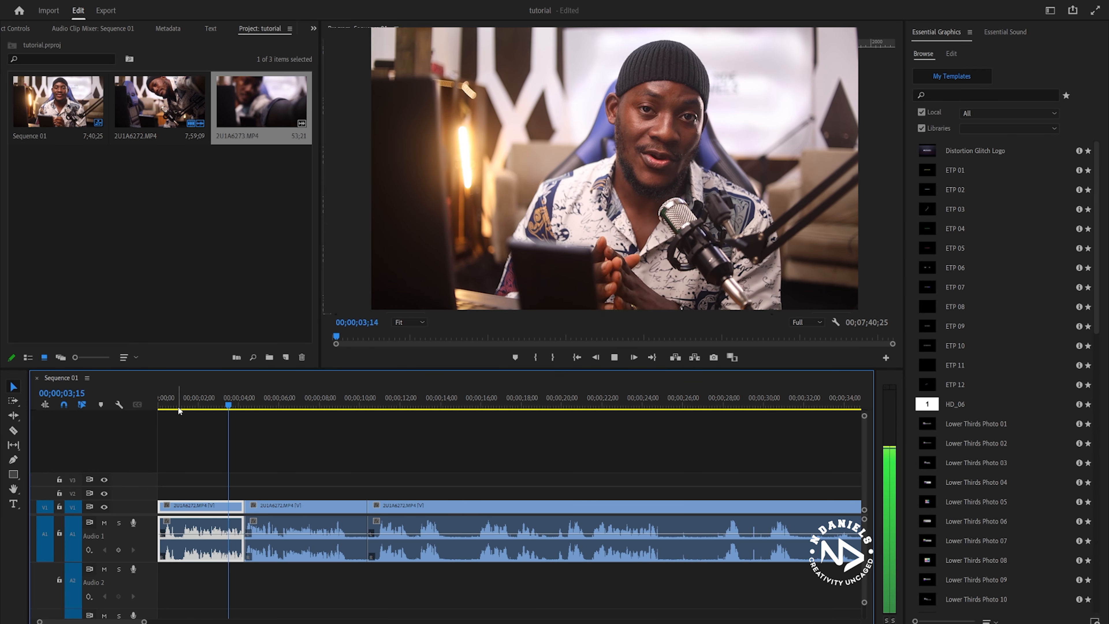
Split the footage at 00;00;08;21 and ripple-delete the pause between that cut and the end of the clip
left_click(180, 410)
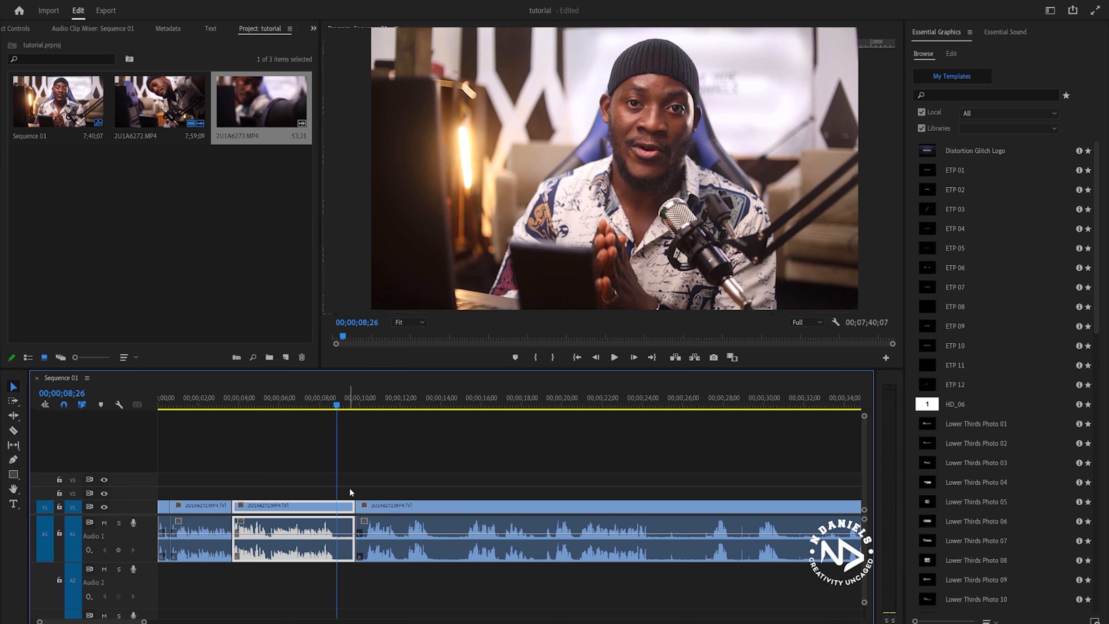
key("Left")
key("Left")
key("Left")
key("Left")
key("Left")
key("ctrl+k")
left_click(346, 509)
key("shift+Delete")
key("space")
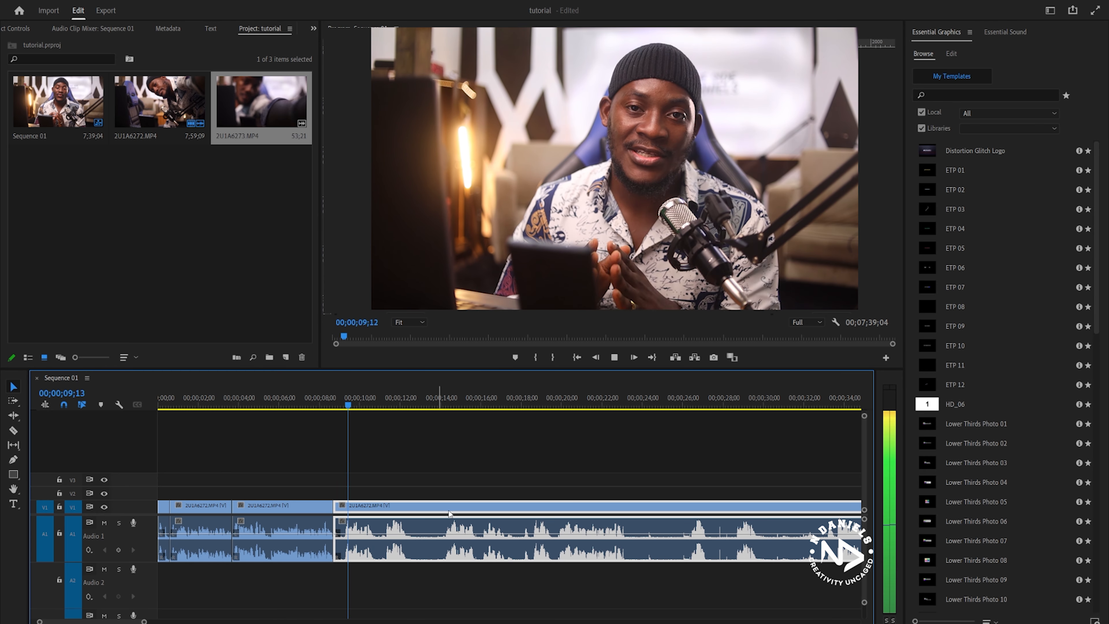
Split the footage at about 00;00;10 and 00;00;13 and ripple-delete the section between the two cuts
scroll(526, 596, "down", 2)
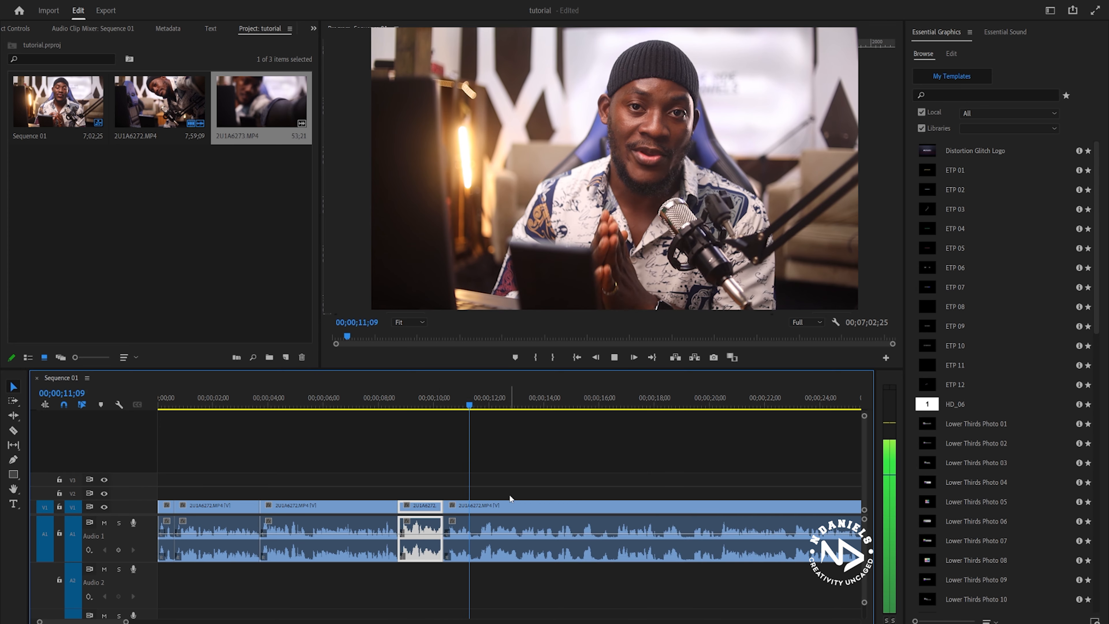
key("shift+Delete")
left_click(533, 404)
key("ctrl+k")
left_click(436, 404)
key("ctrl+k")
left_click(484, 509)
key("shift+Delete")
key("space")
Split around the next pause before 00;00;12;19, ripple-delete it, and split the footage again
key("ctrl+k")
key("ctrl+k")
key("shift+Delete")
key("ctrl+k")
key("space")
Ripple-trim the start of the last clip up to 00;00;12;19
left_click(507, 400)
left_click_drag(565, 453, 614, 520)
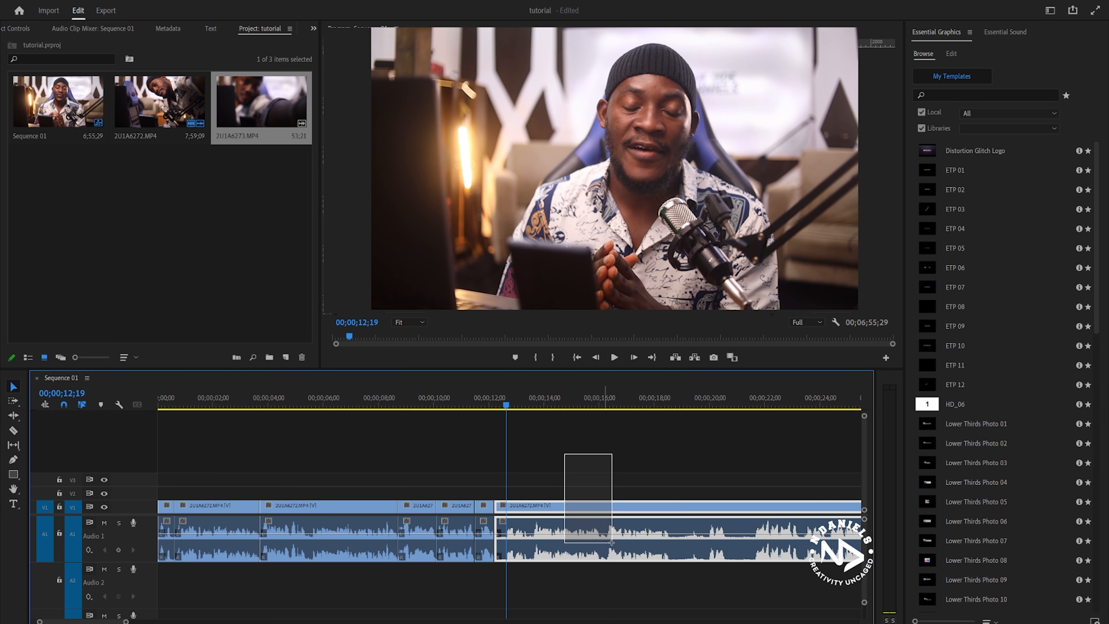
key("q")
Replay the sequence from its start, split it at about 00;00;13, and ripple-trim the first frames after the cut
key("Home")
key("space")
key("=")
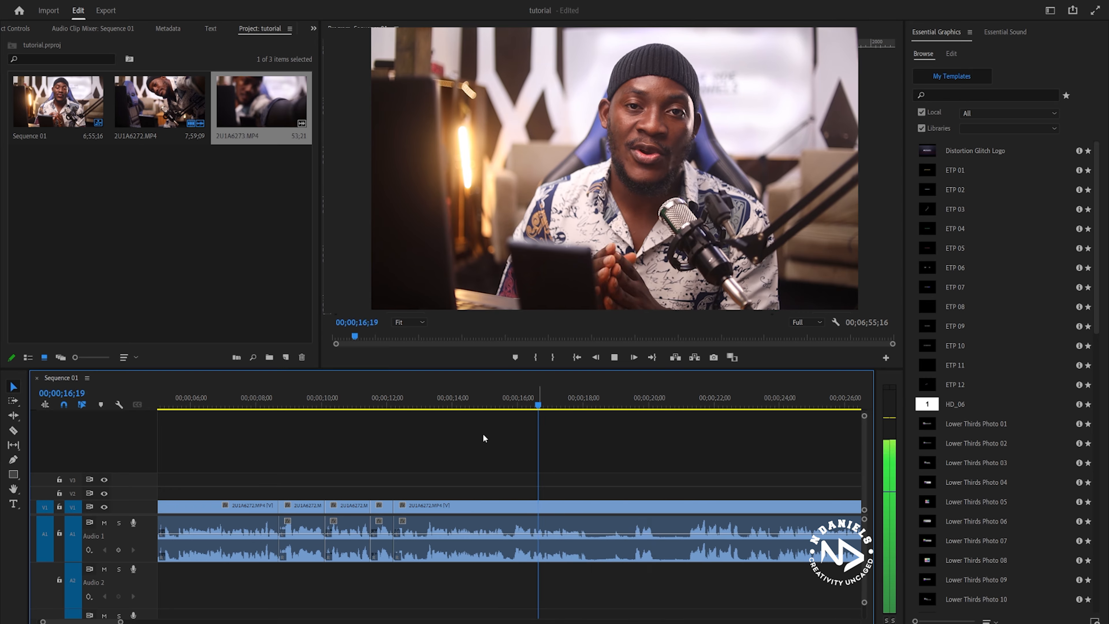
key("space")
left_click(417, 404)
key("ctrl+k")
left_click(426, 403)
key("q")
Split the footage at 00;00;15;11 and about 00;00;17;20, ripple-trimming the start of the clip between the cuts
left_click(394, 405)
key("space")
key("space")
key("ctrl+k")
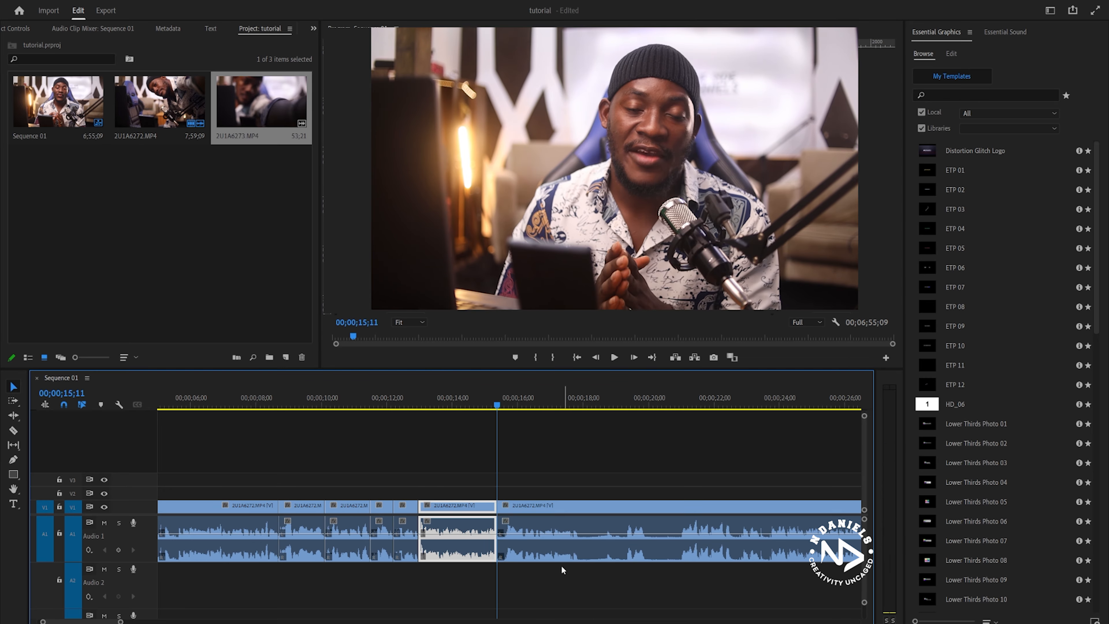
left_click(503, 404)
key("q")
key("space")
key("ctrl+k")
Play and examine the footage between about 00;00;18 and 00;00;30 to find the next cut points
scroll(647, 457, "down", 10)
left_click(404, 530)
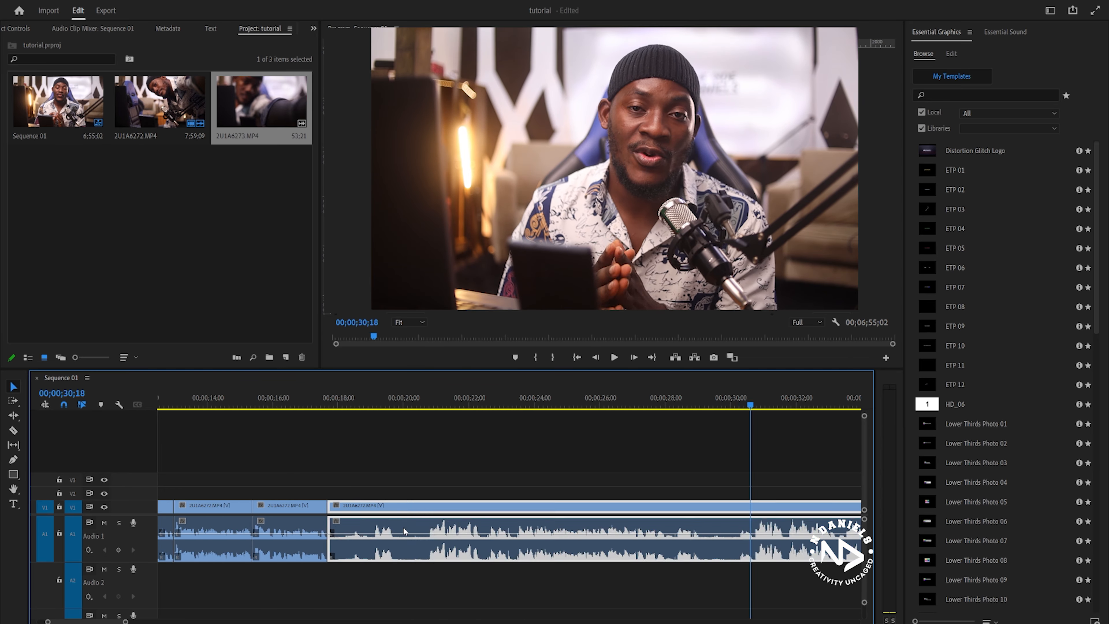
scroll(404, 520, "up", 10)
left_click(357, 533)
left_click(340, 404)
left_click(252, 533)
left_click(284, 404)
key("space")
left_click(612, 533)
left_click(621, 404)
key("space")
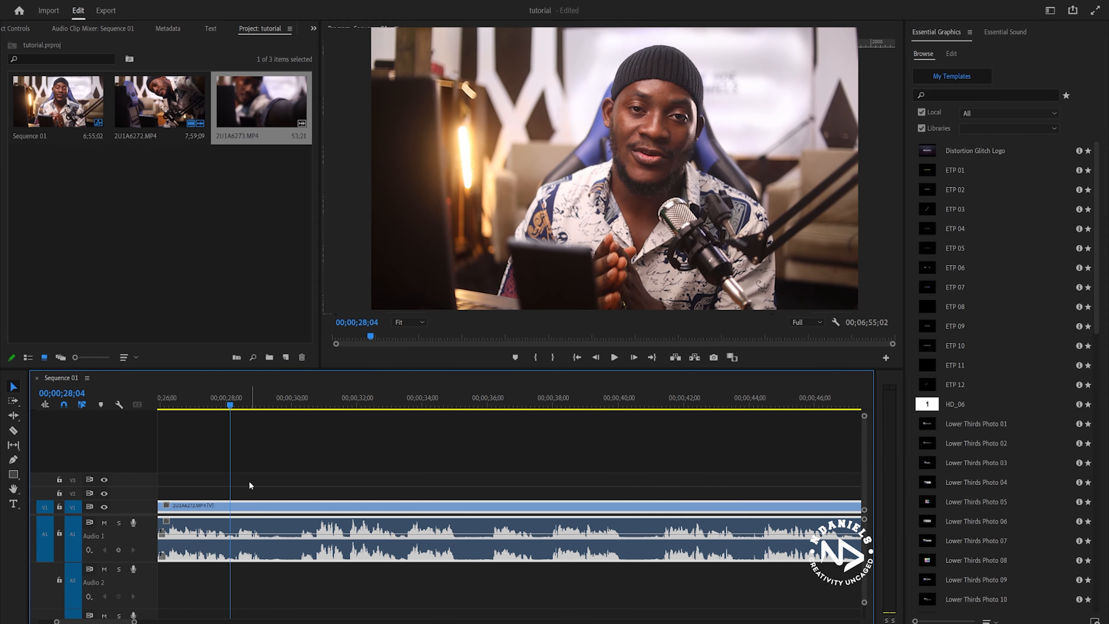
Split the footage at 00;00;28;04 and about 00;00;21, and ripple-delete everything from about 00;00;11;16 to the earlier cut
key("ctrl+k")
scroll(245, 463, "up", 4)
left_click(297, 404)
key("ctrl+k")
scroll(280, 437, "up", 3)
left_click(223, 404)
left_click_drag(235, 473, 464, 524)
key("shift+Delete")
left_click(349, 533)
key("space")
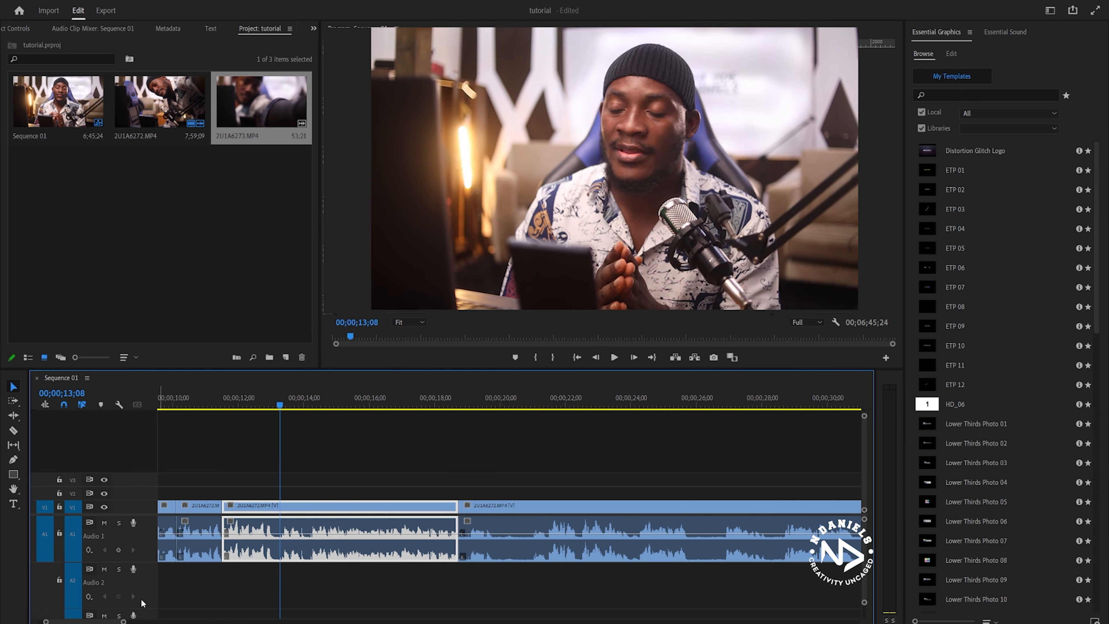
Split on both sides of the short pause near 00;00;13;02 and ripple-delete it
left_click_drag(123, 621, 93, 621)
key("ctrl+k")
key("ctrl+k")
key("shift+Delete")
Split the footage at about 00;00;13;18 and at 00;00;13;29, and ripple-delete the short silence between the cuts
key("space")
key("ctrl+k")
key("ctrl+k")
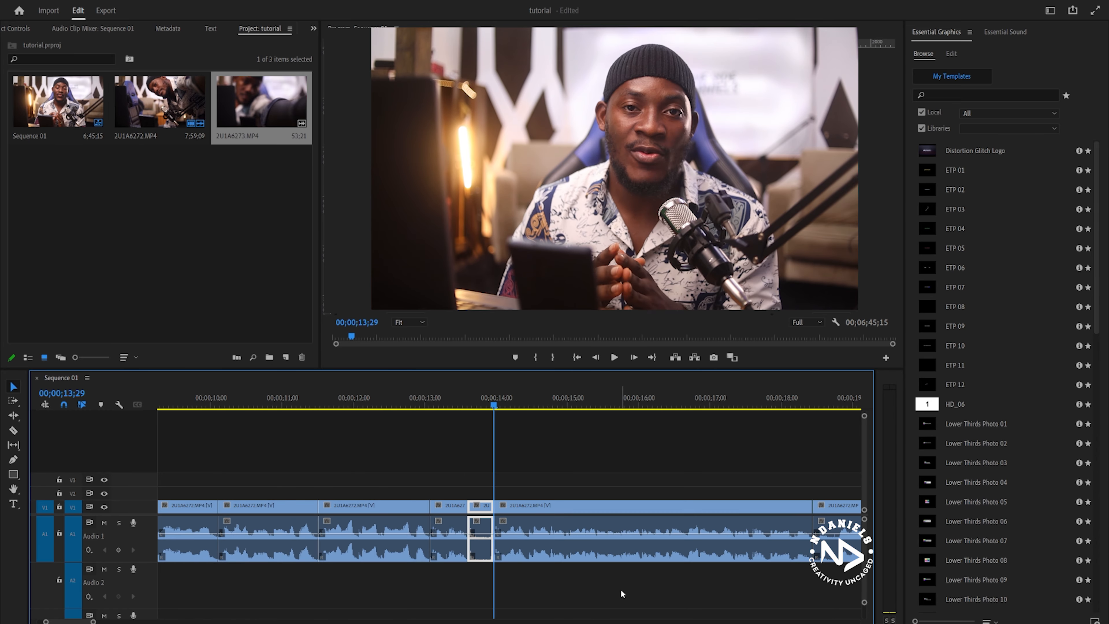
key("shift+Delete")
Play on past 00;00;14, splitting the footage at the following pauses and ripple-deleting each one
key("space")
scroll(721, 527, "down", 3)
key("shift+Delete")
key("ctrl+k")
key("space")
scroll(758, 575, "down", 3)
left_click(488, 404)
key("ctrl+k")
key("shift+Delete")
key("ctrl+k")
key("shift+Delete")
Split off the next unwanted section of the talking footage, ripple-delete it, and replay across the join
left_click(340, 404)
key("space")
key("ctrl+k")
left_click(566, 404)
key("shift+Delete")
left_click(306, 404)
key("space")
Split on both sides of the next pause before 00;00;24, ripple-delete the piece between the cuts, and play on
left_click(529, 405)
key("space")
scroll(723, 504, "down", 3)
left_click(495, 404)
key("ctrl+k")
left_click(599, 404)
key("ctrl+k")
key("shift+Delete")
left_click(579, 405)
key("space")
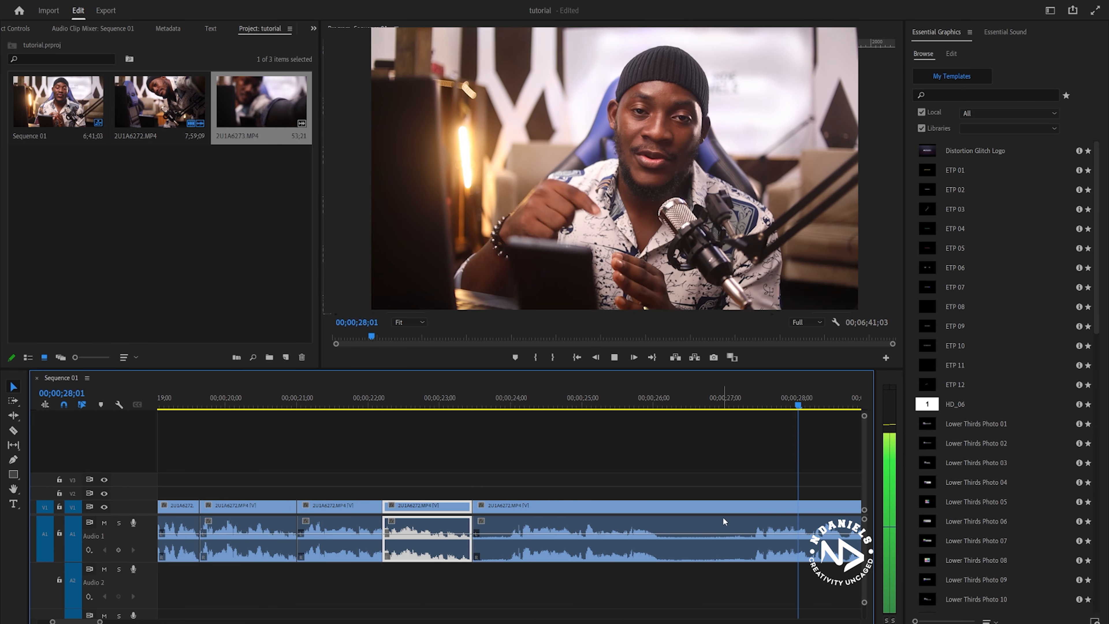
Split the last clip at about 00;00;24;02, ripple-delete the pause before the cut, and resume playback
key("space")
left_click(515, 404)
key("ctrl+k")
key("shift+Delete")
key("space")
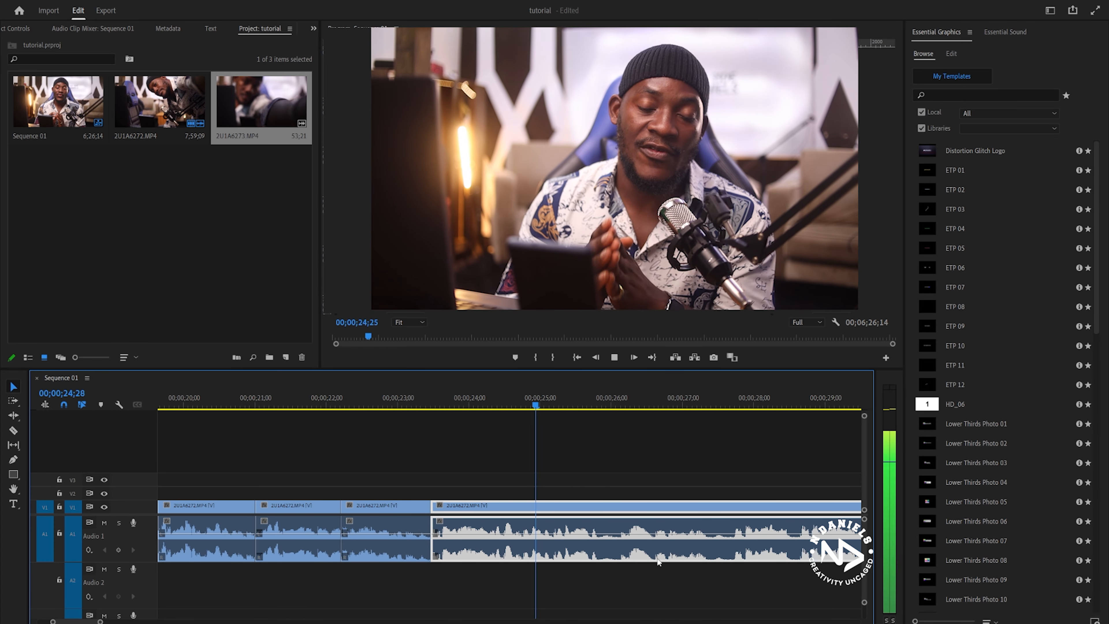
Split the talking clip near 00;00;25 and ripple-delete the unwanted pieces around that point
key("space")
key("shift+Delete")
left_click(556, 404)
key("ctrl+k")
key("shift+Delete")
Split just before the next usable phrase, ripple-delete the pause ahead of it, and replay from the earlier cut
left_click(618, 404)
key("ctrl+k")
key("shift+Delete")
left_click(460, 404)
key("space")
Check the latest cuts in playback, select the next unwanted piece, ripple-delete it, and resume playback
left_click(193, 404)
key("space")
left_click(585, 404)
left_click_drag(611, 441, 676, 525)
key("shift+Delete")
key("space")
Split where the phrase ends and again where speech resumes, ripple-delete the gap between the cuts, and play on
key("space")
key("ctrl+k")
scroll(703, 500, "down", 4)
key("space")
left_click(482, 404)
key("space")
left_click(453, 404)
key("ctrl+k")
key("shift+Delete")
key("space")
Split at the phrase end near 00;00;30 and again just before speech resumes near 00;00;34, ripple-deleting the piece between
key("space")
key("ctrl+k")
key("space")
scroll(654, 516, "down", 1)
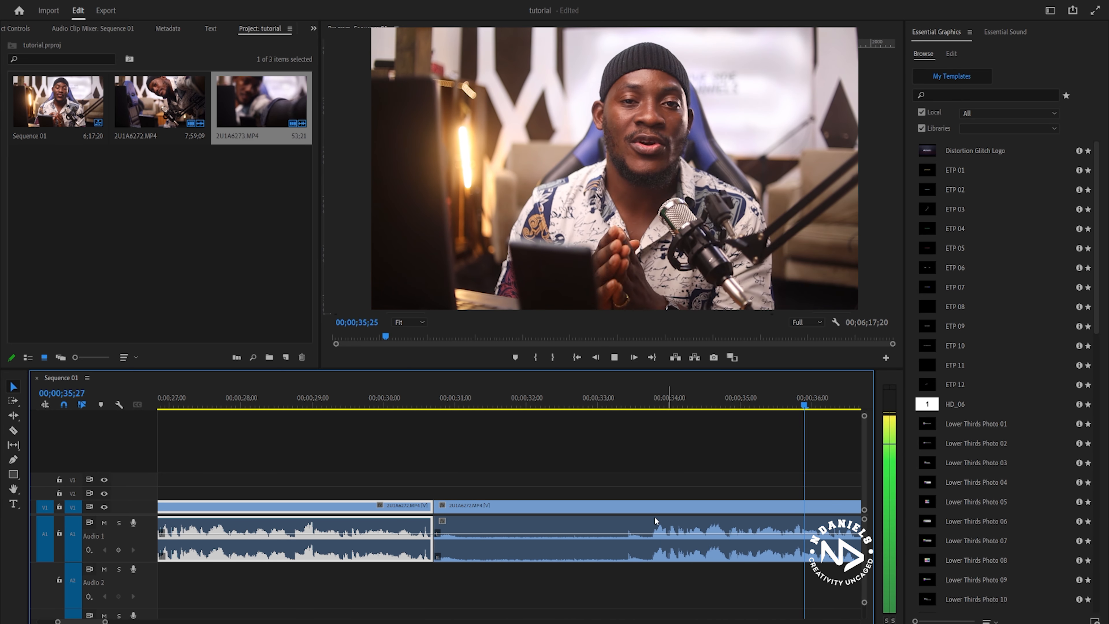
key("space")
left_click(649, 404)
key("ctrl+k")
key("shift+Delete")
scroll(341, 534, "down", 10)
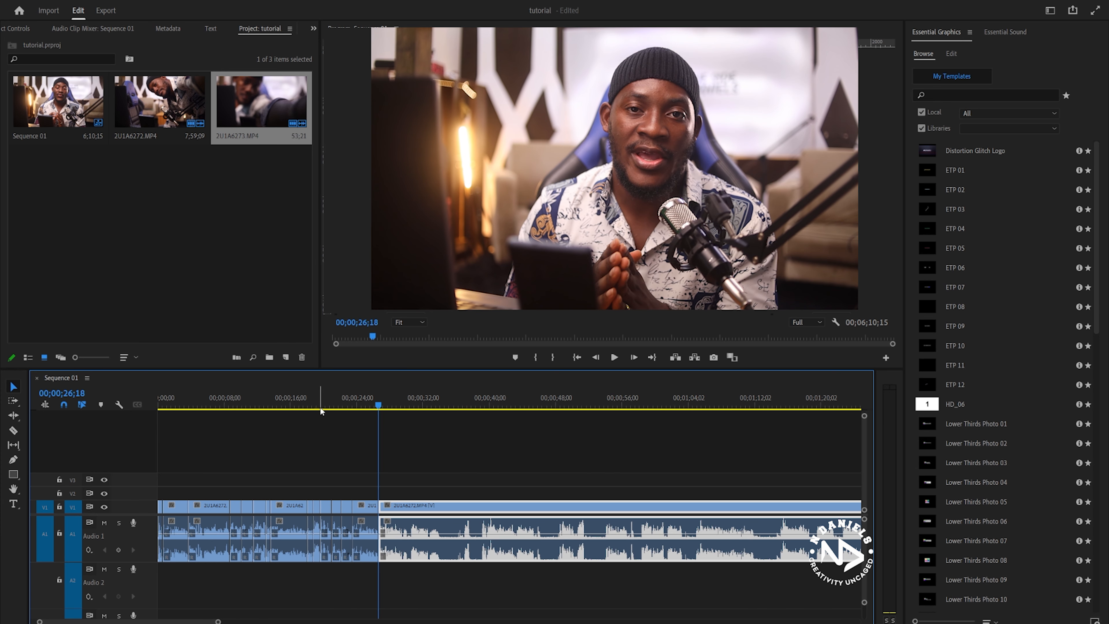
Replay from about 00;00;21, split on both sides of the next unwanted section, and ripple-delete the piece between
left_click(335, 405)
key("space")
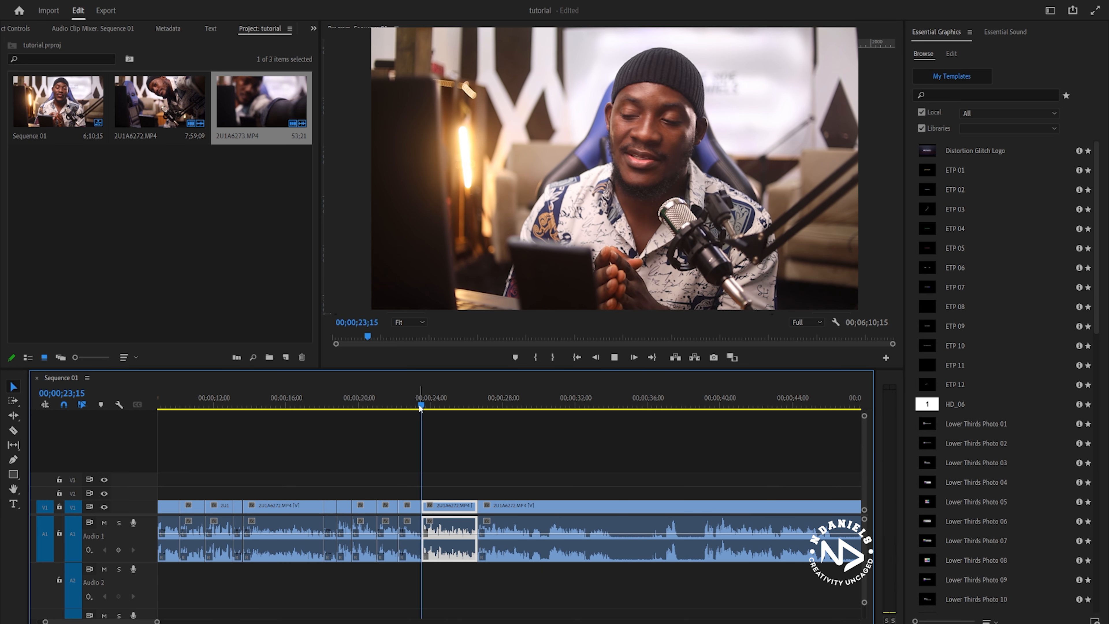
scroll(529, 563, "up", 3)
scroll(528, 562, "up", 4)
key("space")
left_click(464, 404)
left_click(455, 404)
key("ctrl+k")
left_click(574, 404)
key("ctrl+k")
key("shift+Delete")
Play on, split and ripple-delete the next pause near 00;00;30, and replay across the join
key("space")
key("space")
key("ctrl+k")
left_click(506, 402)
key("shift+Delete")
key("space")
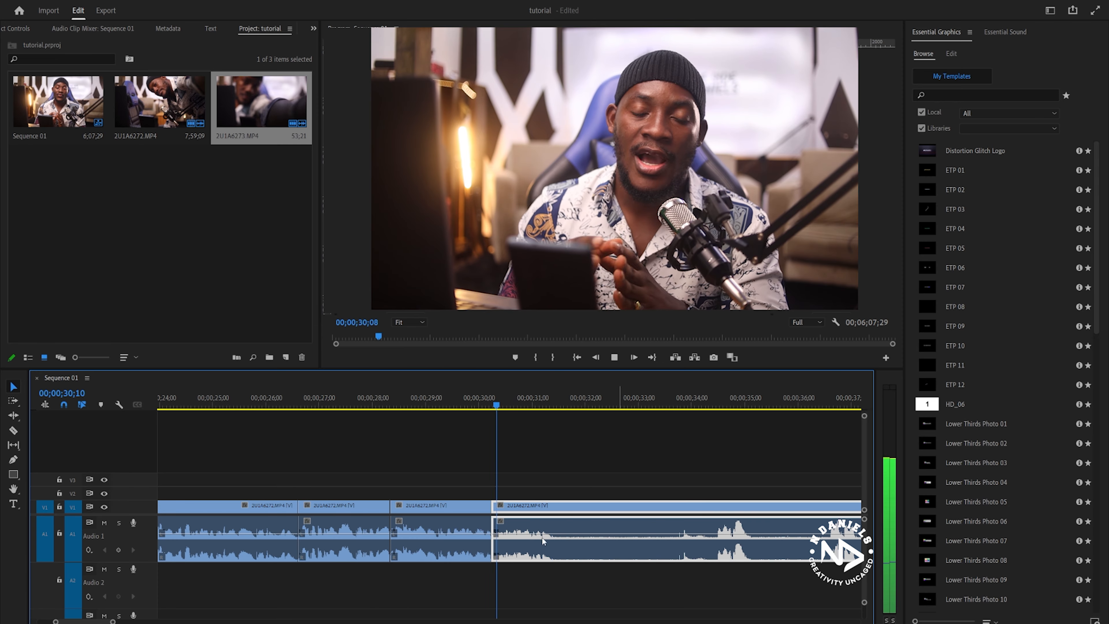
left_click(480, 402)
key("space")
Split the clip at about 00;00;37, where the wanted take begins, and ripple-delete the section before it
scroll(481, 485, "down", 4)
scroll(641, 495, "down", 5)
key("space")
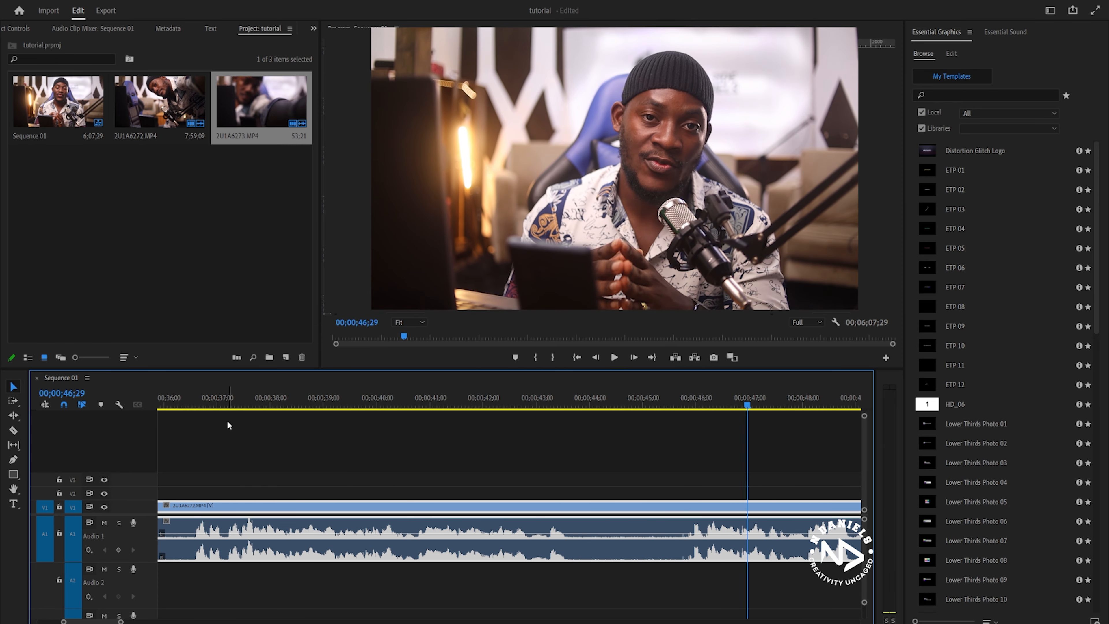
left_click(228, 404)
key("ctrl+k")
key("shift+Delete")
Split at the end of the next spoken phrase, ripple-trim the footage up to where speech resumes, and play on
scroll(490, 582, "up", 5)
key("space")
key("space")
left_click_drag(606, 461, 661, 556)
key("ctrl+k")
key("space")
scroll(742, 513, "down", 8)
scroll(718, 456, "down", 3)
key("space")
left_click(461, 406)
key("q")
key("space")
Split off the following pause and ripple-trim it away up to the start of the next phrase, resuming playback
key("ctrl+k")
scroll(698, 524, "down", 5)
left_click(559, 404)
left_click_drag(625, 447, 669, 500)
key("q")
key("space")
Split on both sides of the next unwanted take and ripple-delete the selected piece
key("ctrl+k")
scroll(698, 533, "down", 6)
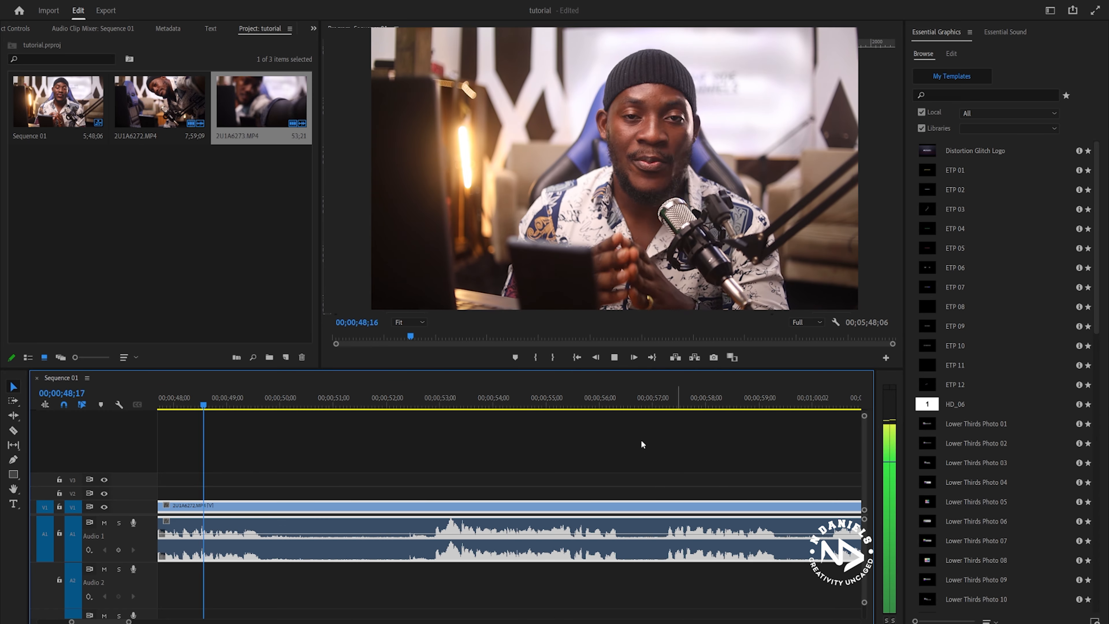
scroll(641, 443, "up", 8)
left_click(461, 408)
key("ctrl+k")
left_click_drag(426, 449, 218, 525)
key("shift+Delete")
Replay the latest join, split the clip at about 00;00;40, and play on through the following footage
scroll(571, 562, "up", 5)
key("space")
scroll(574, 562, "down", 3)
key("space")
key("ctrl+k")
left_click(728, 405)
key("space")
scroll(729, 477, "down", 6)
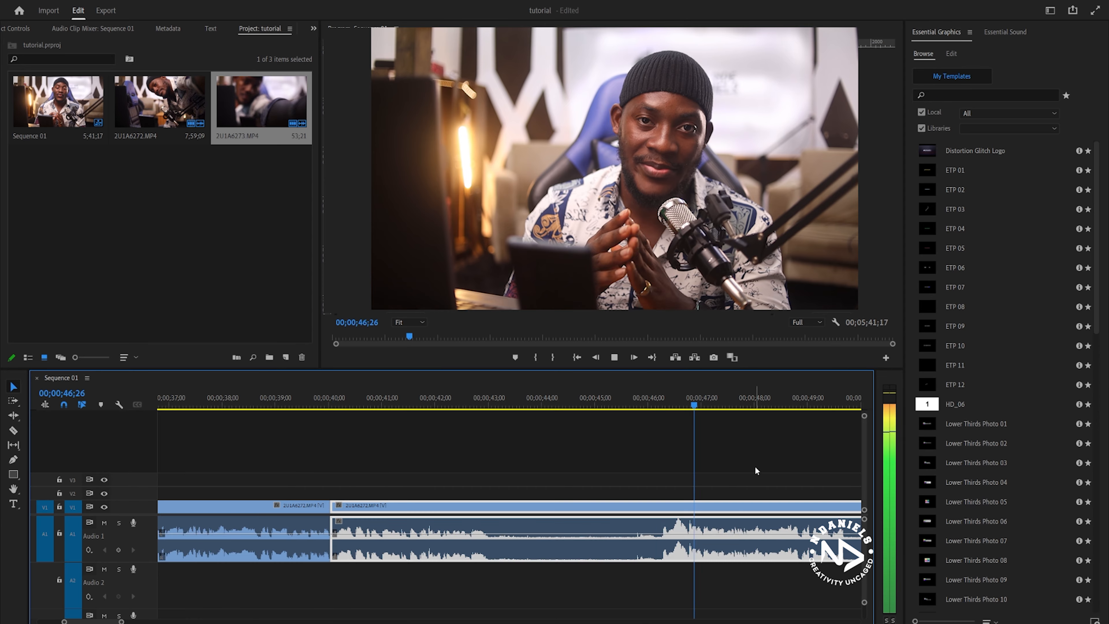
Ripple-trim the unwanted footage after the 00;00;40 cut up to the next good take and replay the join
scroll(729, 477, "down", 4)
left_click_drag(135, 622, 188, 622)
left_click(548, 405)
key("q")
scroll(278, 472, "up", 3)
left_click(293, 406)
key("space")
Split at about 00;00;46 where the phrase ends, ripple-trim the unwanted footage after the cut, and play on
key("space")
key("ctrl+k")
left_click(498, 405)
key("space")
left_click(599, 403)
left_click_drag(646, 438, 793, 612)
key("q")
key("space")
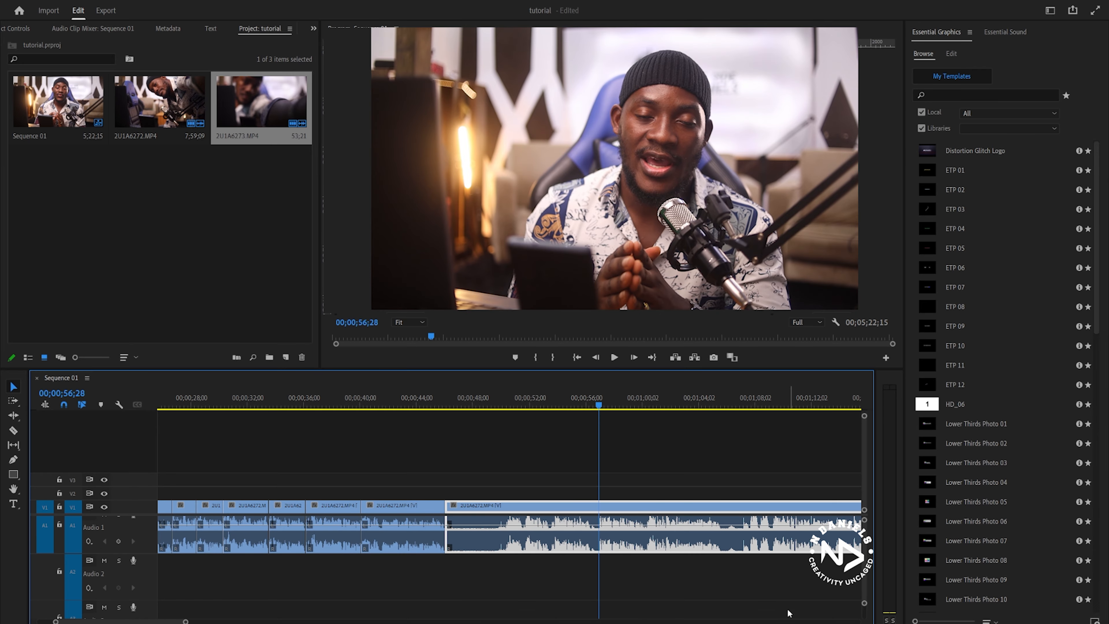
Split at about 00;00;55, ripple-trim the unwanted section after the cut up to the next take, and play on
scroll(537, 542, "down", 3)
key("space")
key("ctrl+k")
left_click(528, 406)
key("space")
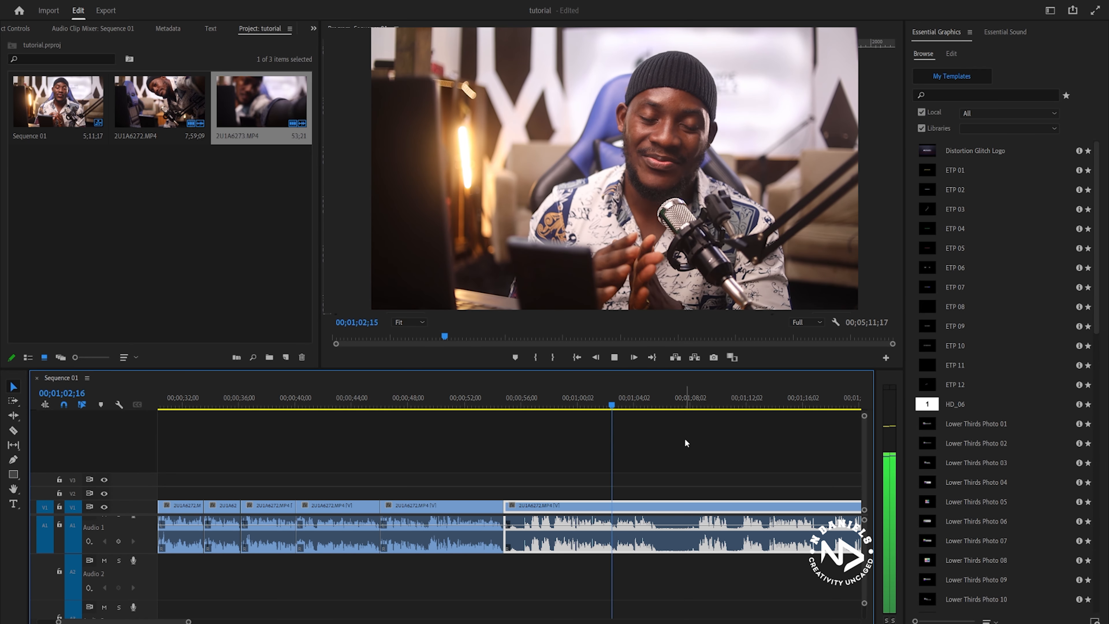
scroll(666, 498, "down", 5)
left_click(606, 404)
left_click_drag(632, 438, 657, 481)
key("q")
key("space")
Split the last clip five frames back, at about 00;00;58, and resume playback from around 00;01;16
key("space")
key("shift+Left")
key("ctrl+k")
key("space")
left_click(366, 405)
left_click(637, 405)
key("space")
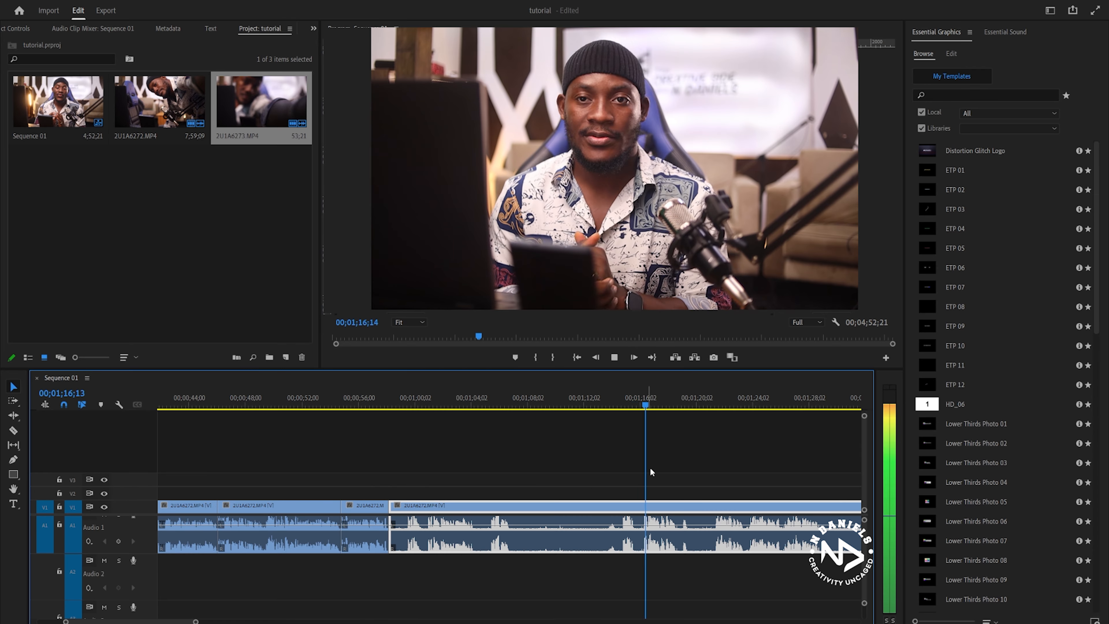
scroll(668, 502, "down", 3)
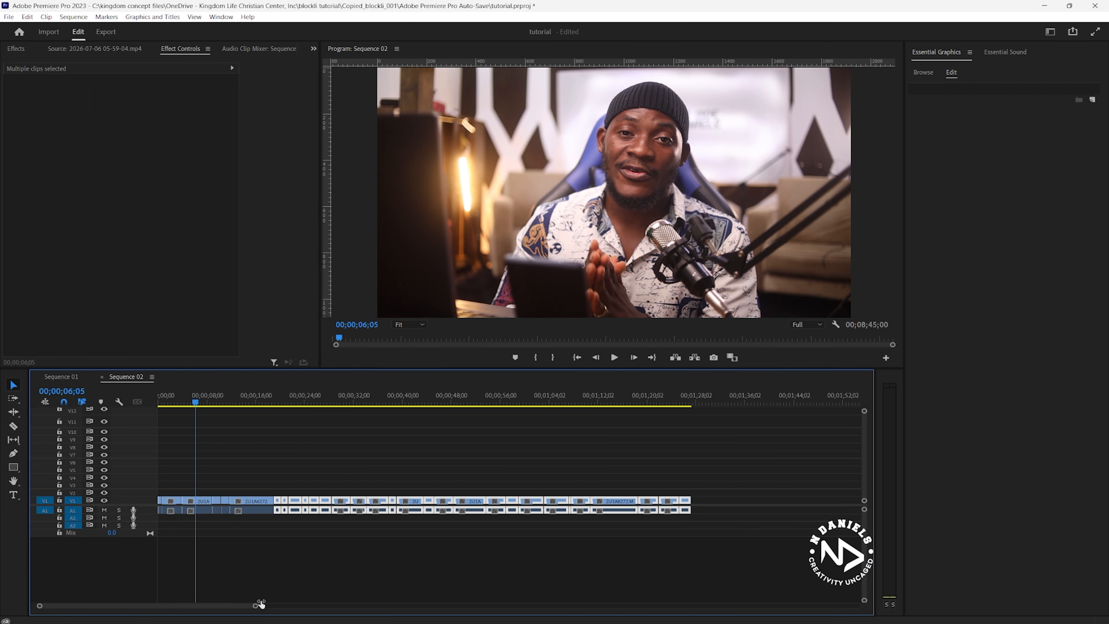
Scrub the opening cuts of Sequence 02 and leave the CorelDRAW topic outline to return to Premiere Pro
left_click_drag(184, 407, 176, 404)
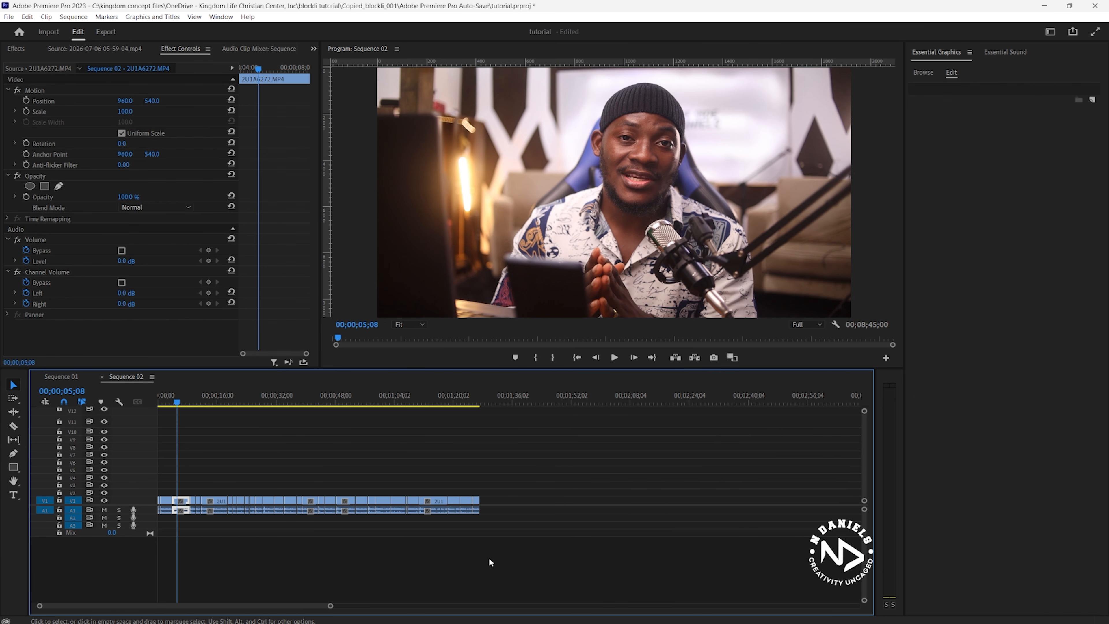
left_click_drag(330, 606, 256, 564)
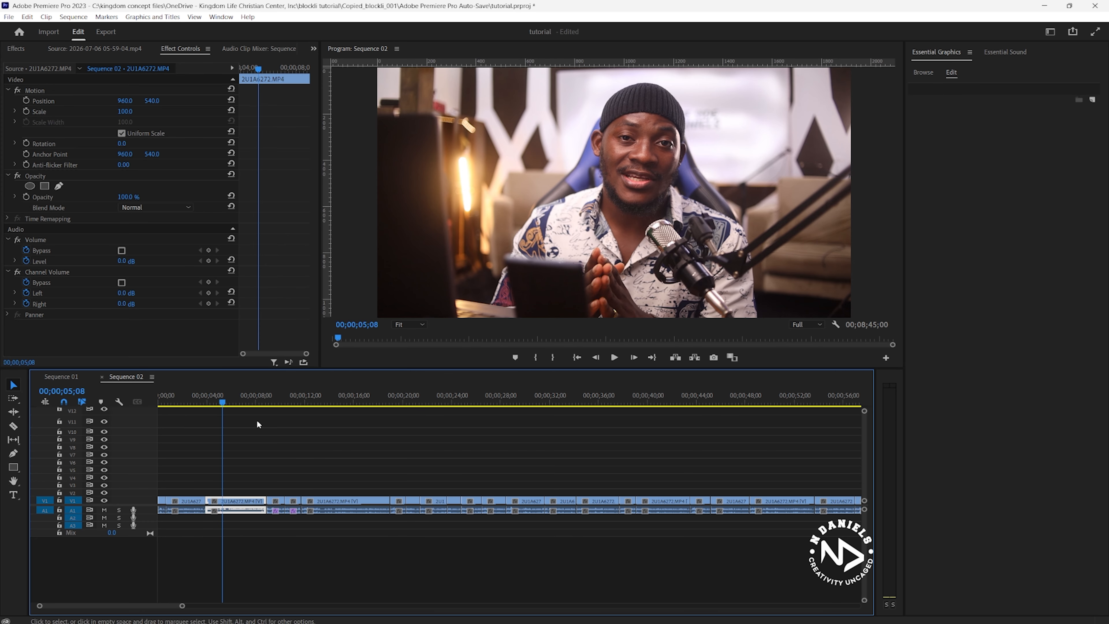
left_click_drag(198, 399, 263, 413)
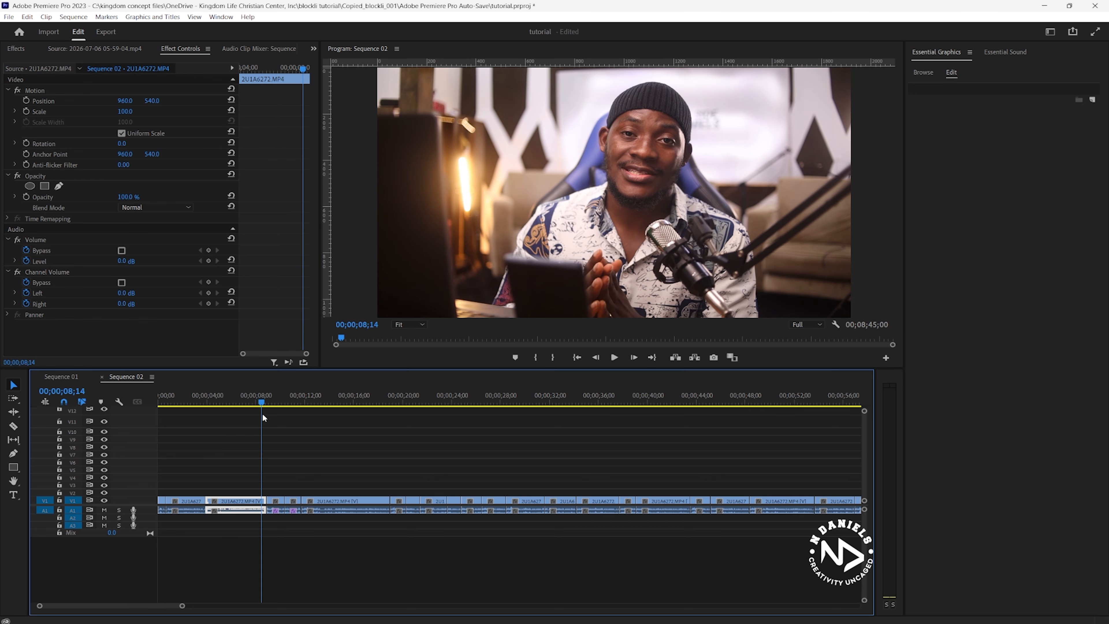
left_click_drag(262, 414, 266, 420)
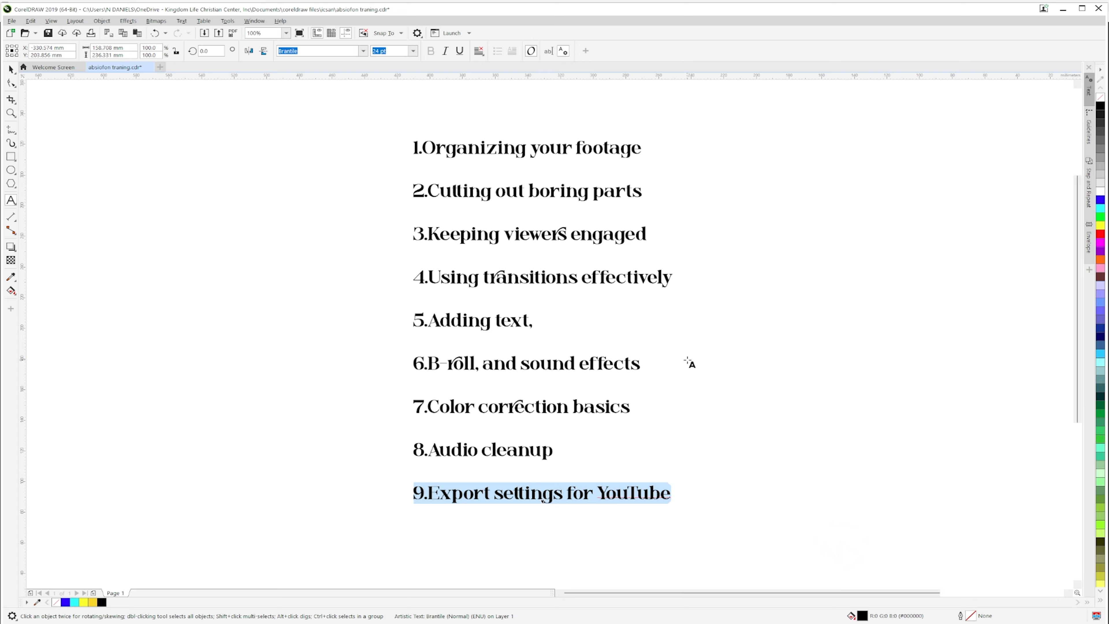
left_click(1063, 9)
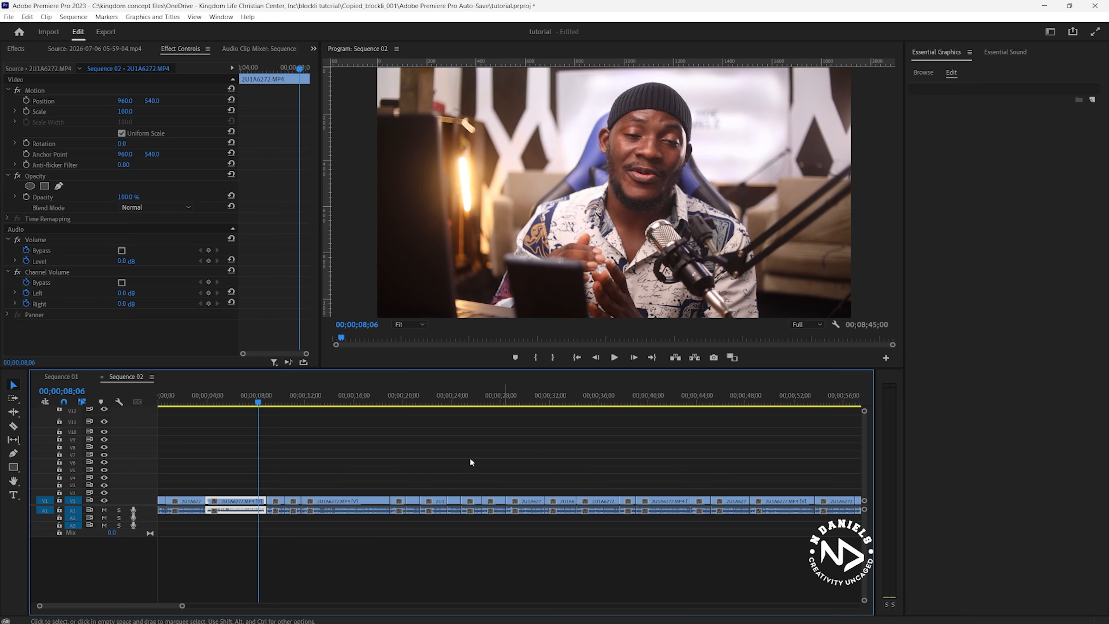
Play back Sequence 02 from 00;00;04;03 to about 00;00;12 to find where an overlay fits
left_click(209, 399)
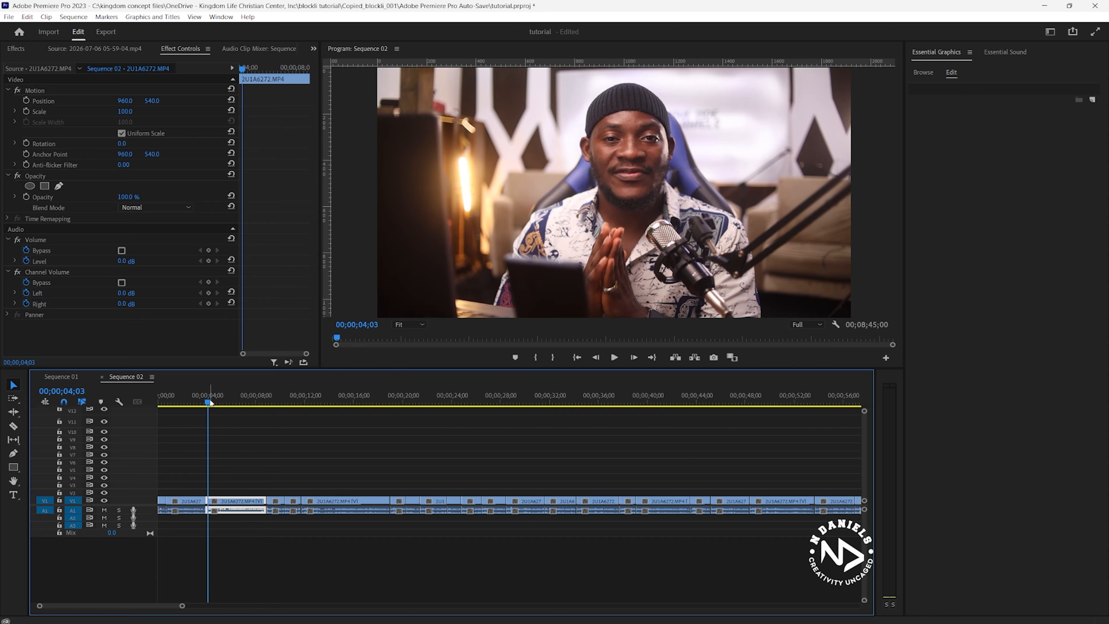
key("space")
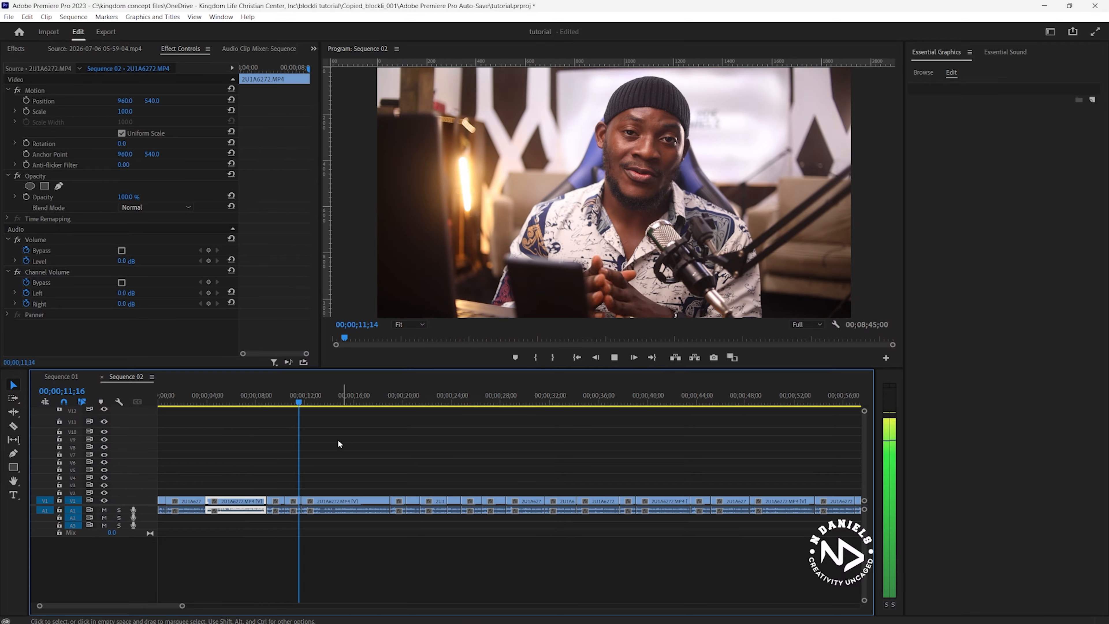
key("space")
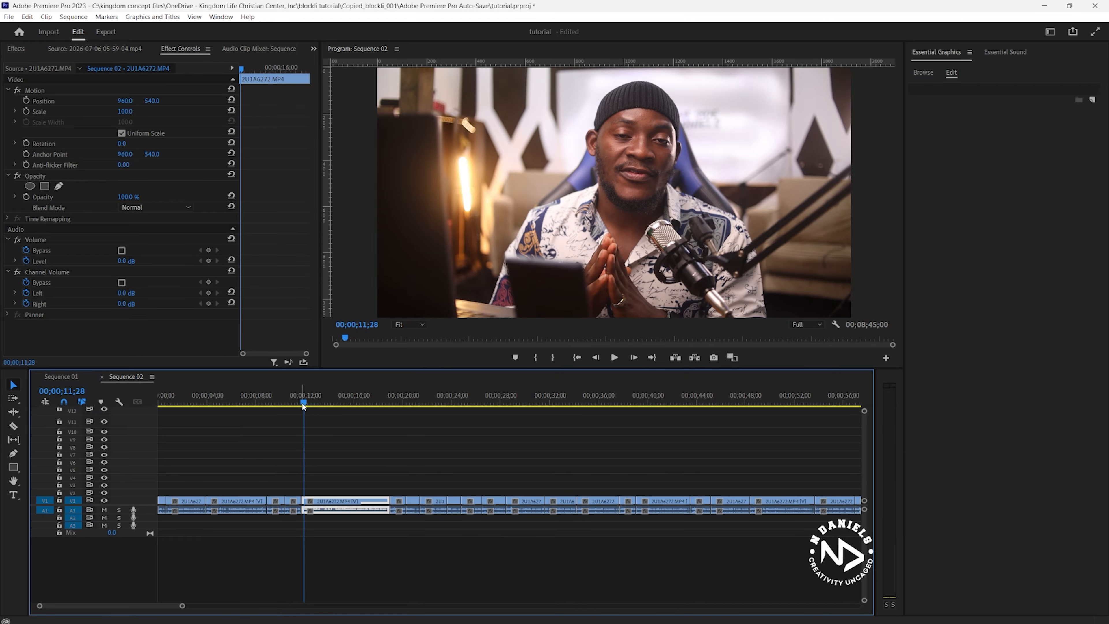
Park the playhead at 00;00;11;22 and place Adobe_Premiere_Pro_CC_2026_icon.svg.png from Downloads on the track above the clip starting there
left_click(302, 403)
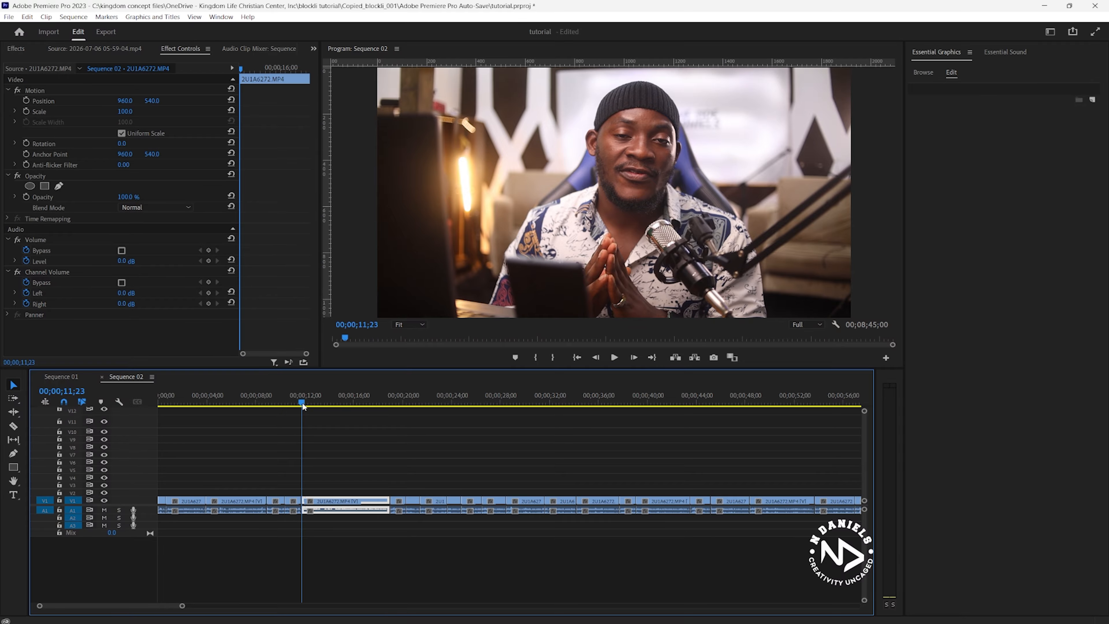
left_click(362, 446)
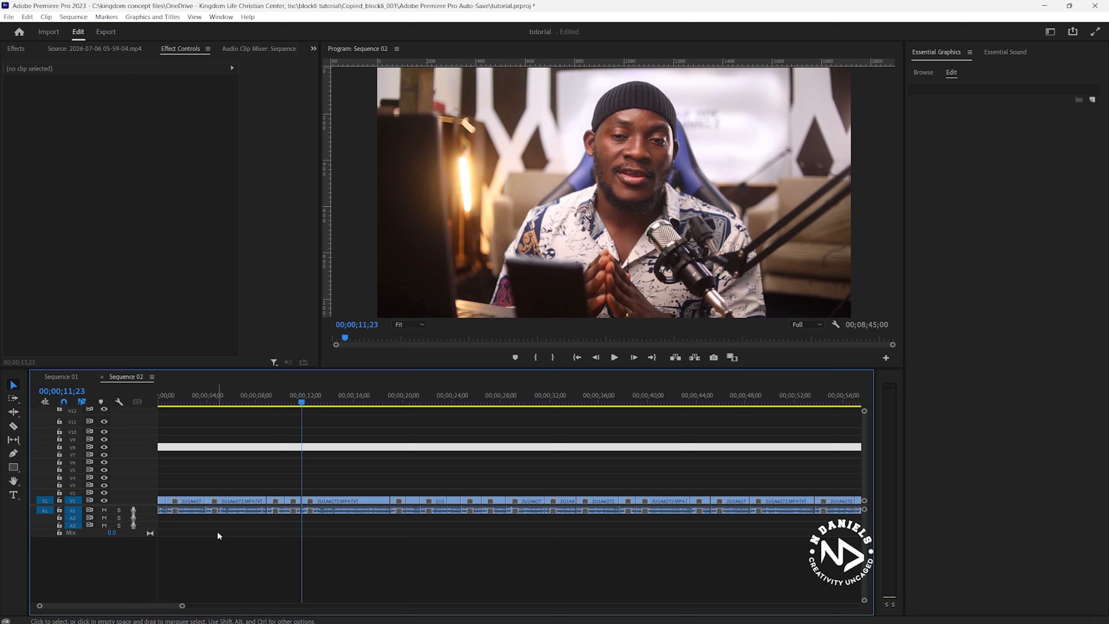
left_click(271, 583)
left_click(304, 402)
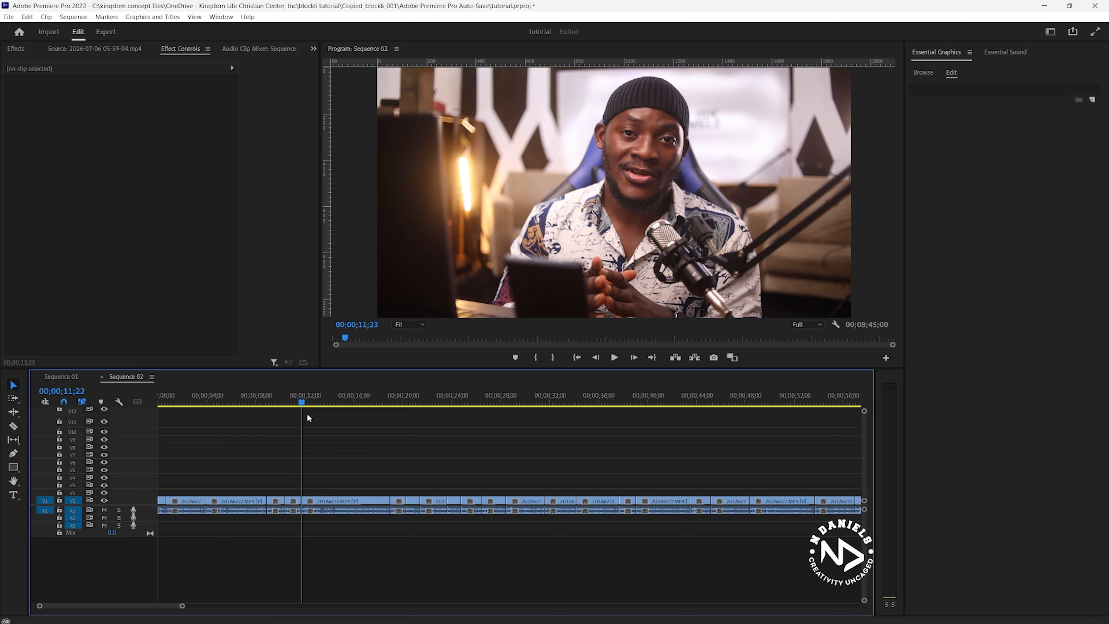
left_click(345, 490)
left_click(344, 501)
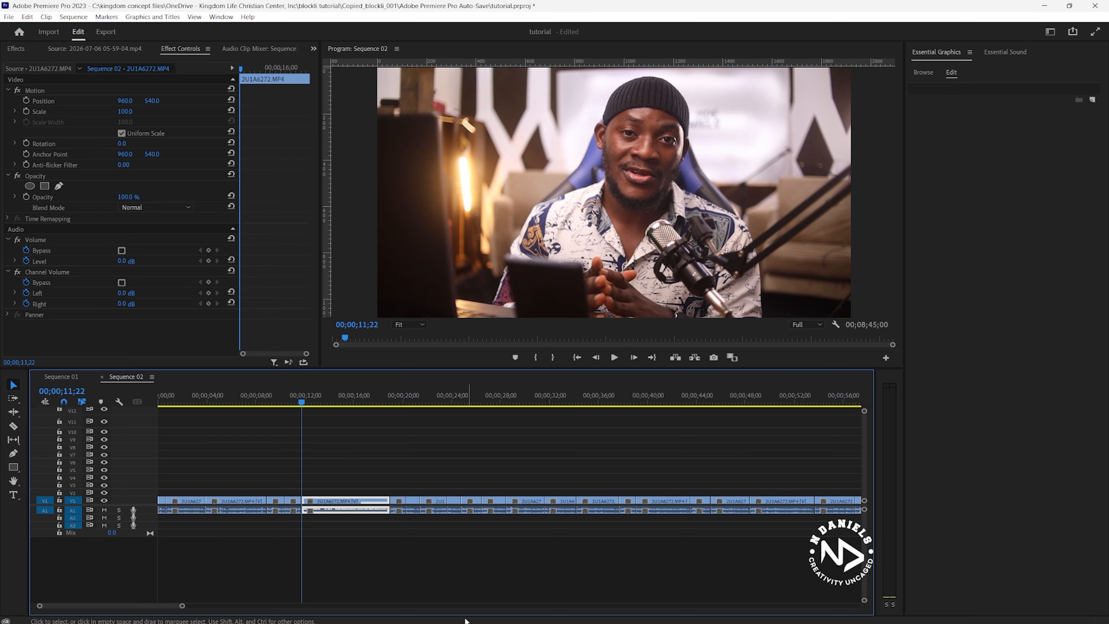
mouse_move(466, 621)
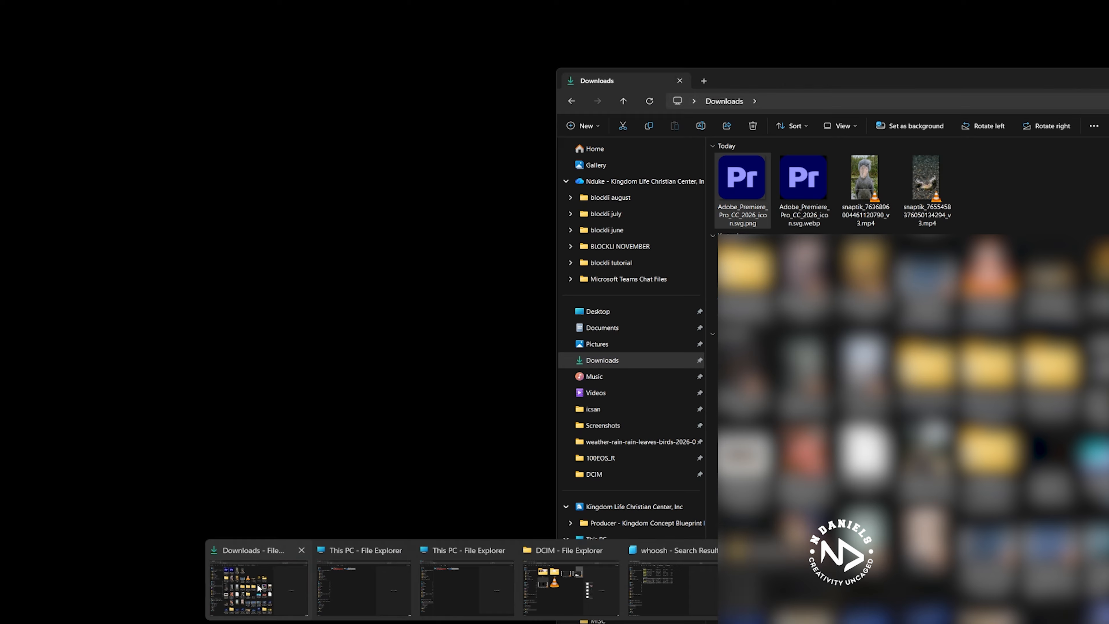
left_click(258, 588)
left_click_drag(742, 179, 390, 493)
Scale the Premiere Pro logo clip down to 3 and shift its position within the frame
left_click(375, 479)
left_click(345, 493)
left_click(126, 112)
type("0")
key("Return")
left_click_drag(122, 112, 9, 101)
left_click_drag(152, 100, 196, 101)
Select the logo clip and move the logo into the lower-left corner of the frame, at position 164.6, 926.3
left_click(618, 198)
left_click(635, 219)
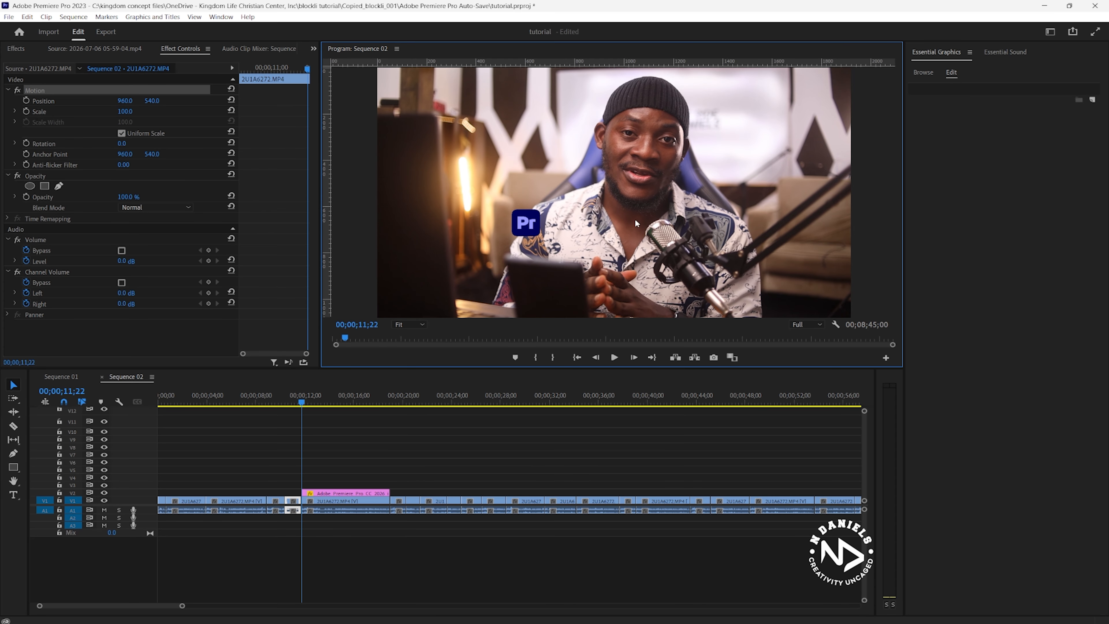
left_click(451, 443)
left_click(352, 494)
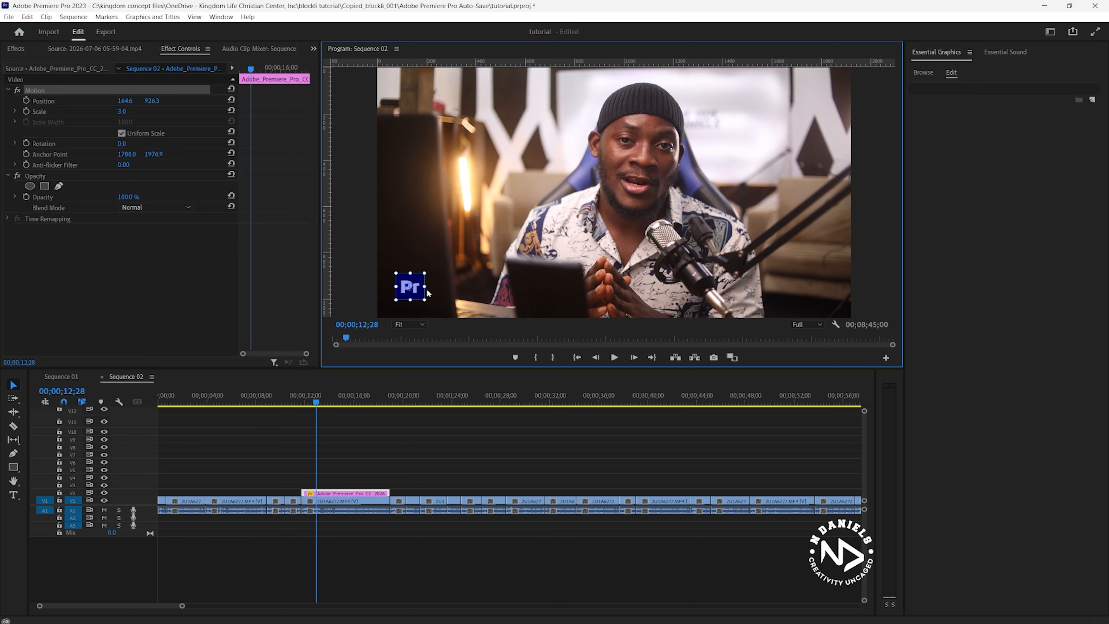
left_click_drag(427, 292, 447, 289)
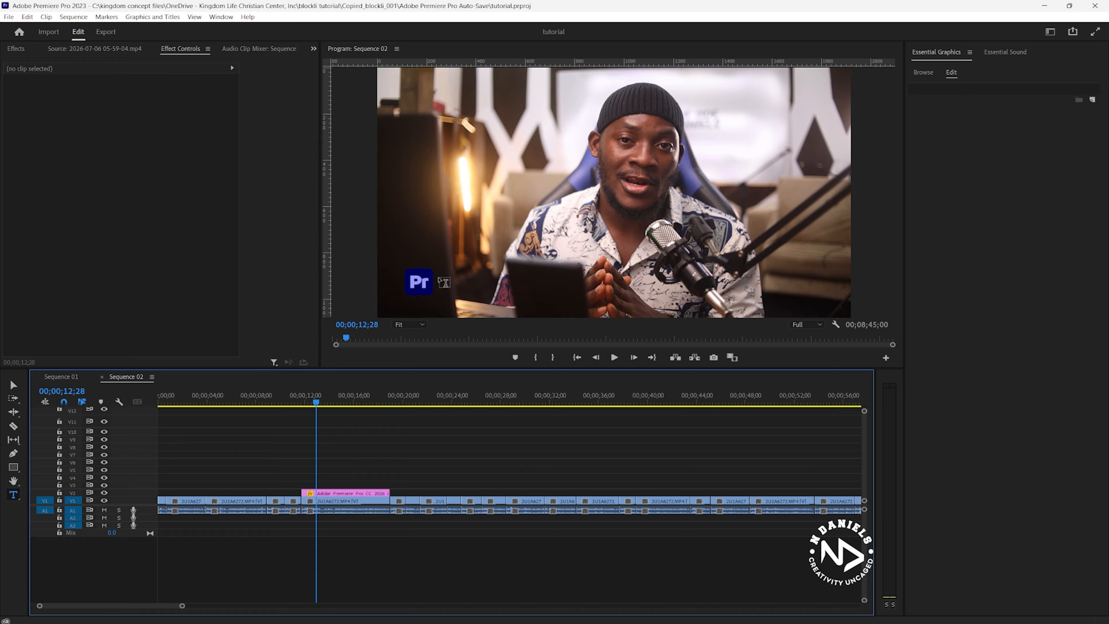
Add a text layer reading "Adobe Premiere Pro" on two lines directly beside the logo at 00;00;12;28
left_click(443, 282)
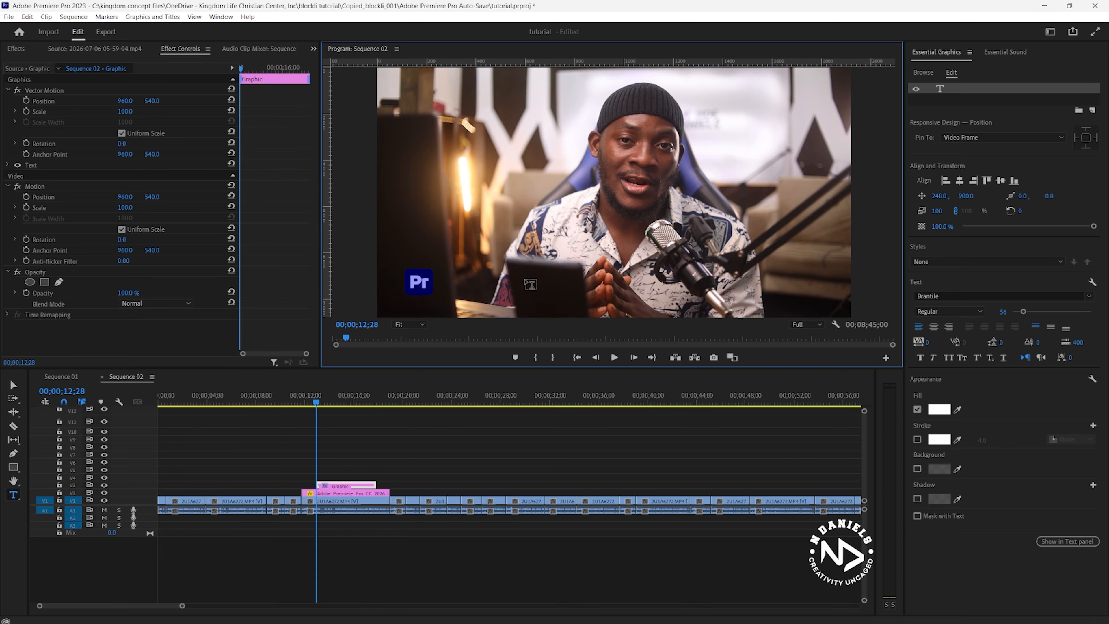
type("Adobe Premiere Pro")
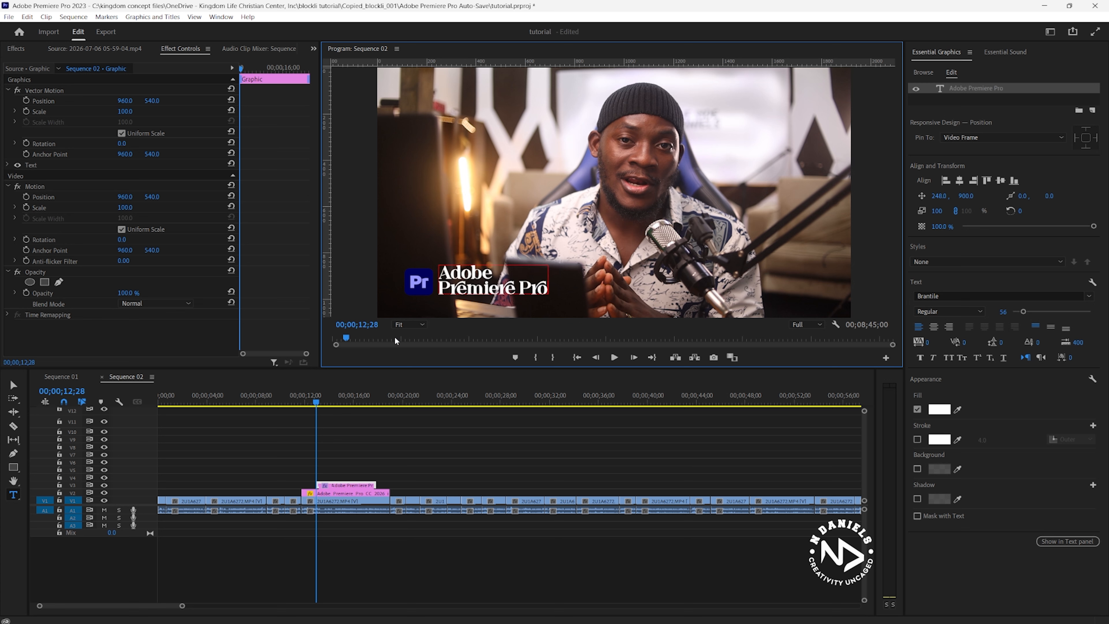
Select the Premiere Pro logo clip and set its scale to 5
left_click(357, 461)
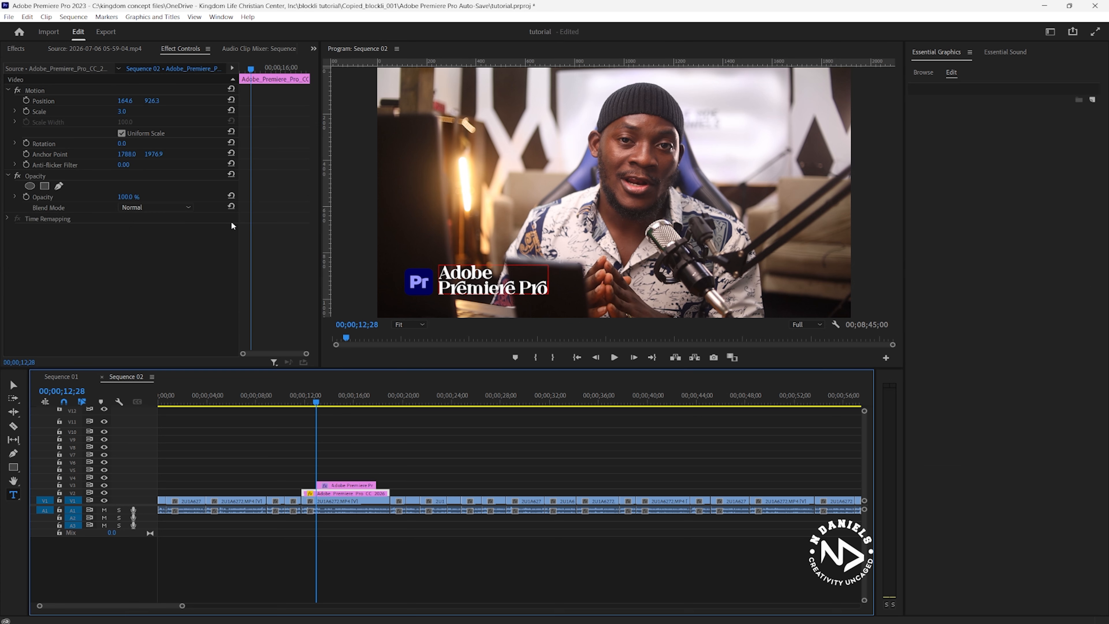
left_click(129, 118)
left_click(134, 110)
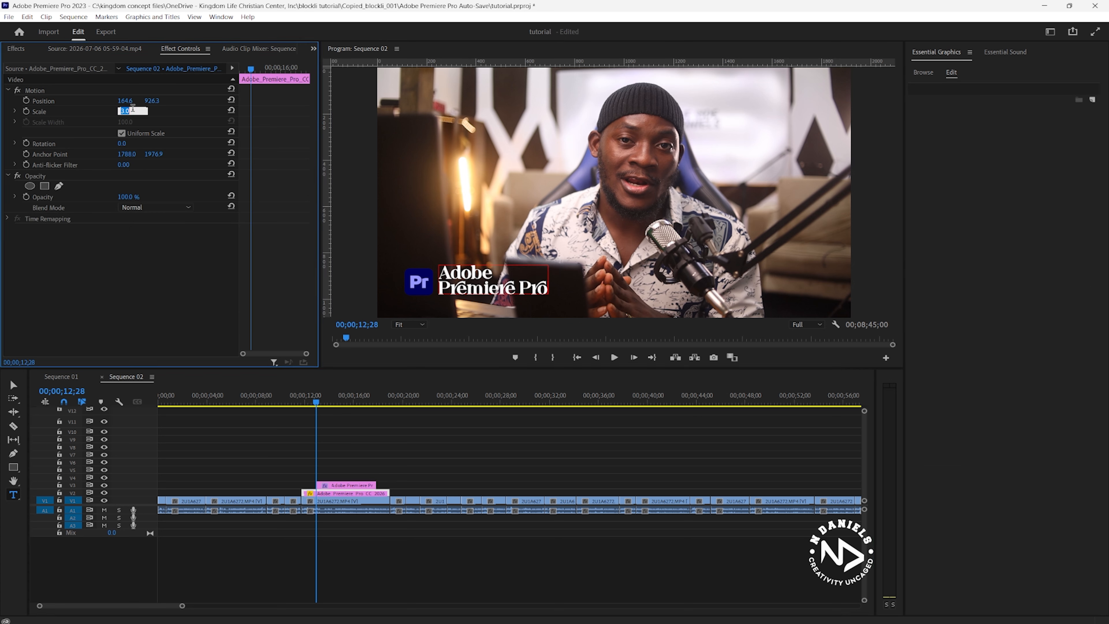
type("5")
key("Return")
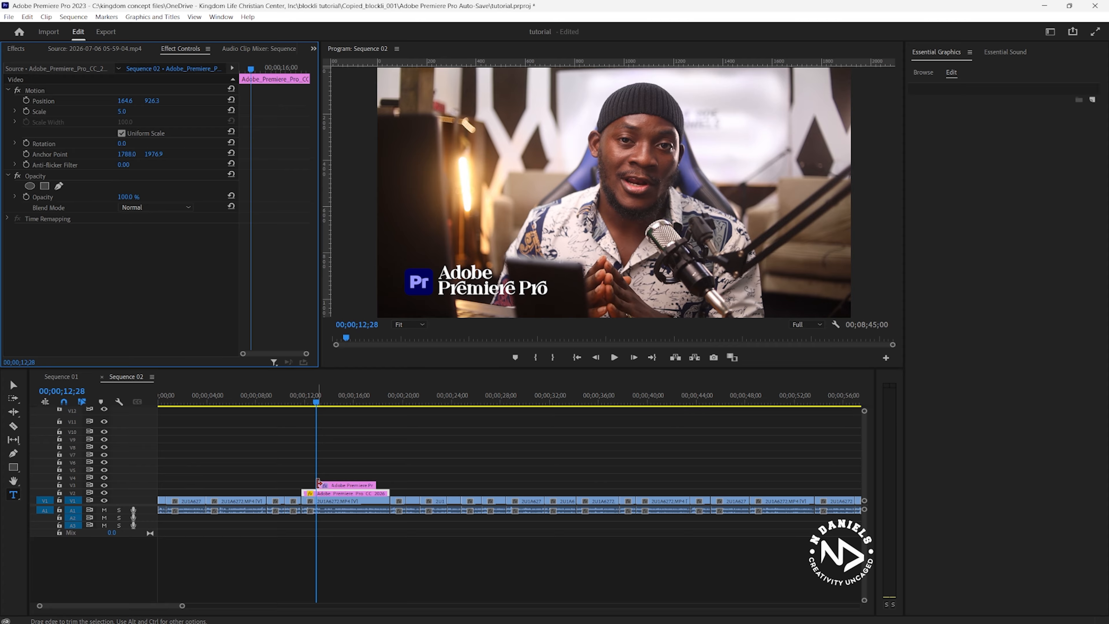
Extend both ends of the Adobe Premiere Pro text clip to match the logo clip, and set the logo's scale to 4.5
left_click_drag(318, 483, 302, 483)
left_click_drag(377, 484, 389, 499)
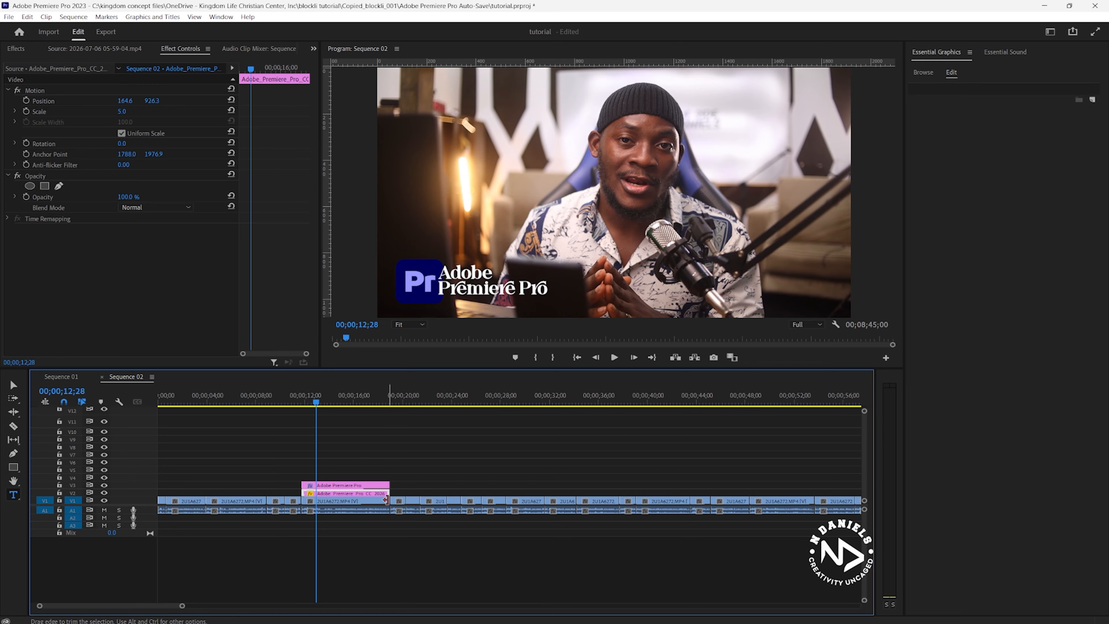
left_click(131, 110)
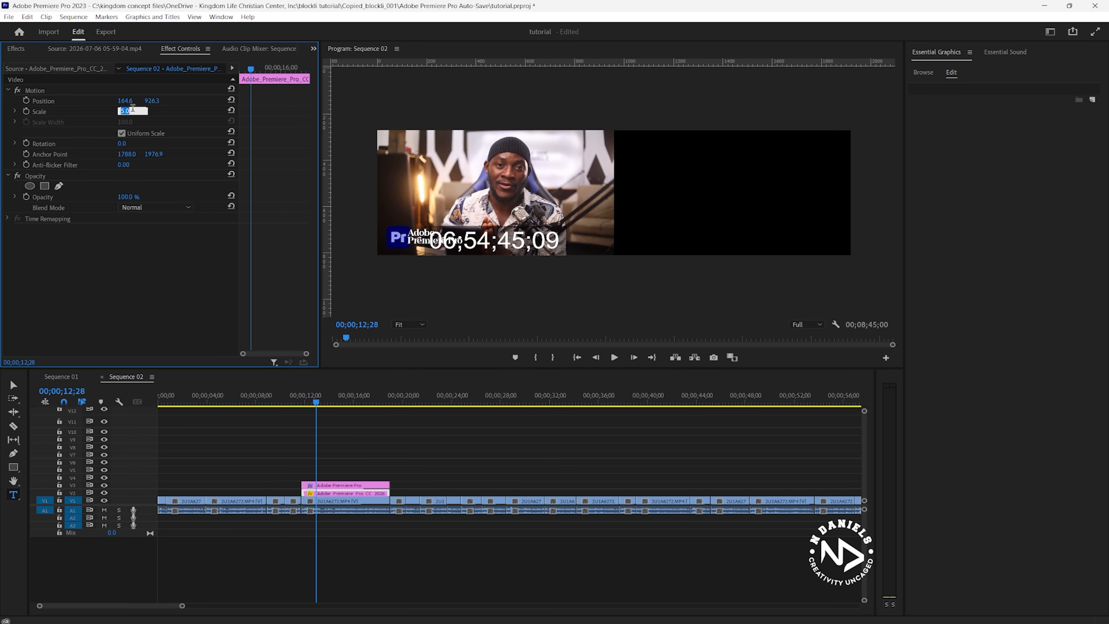
type("4")
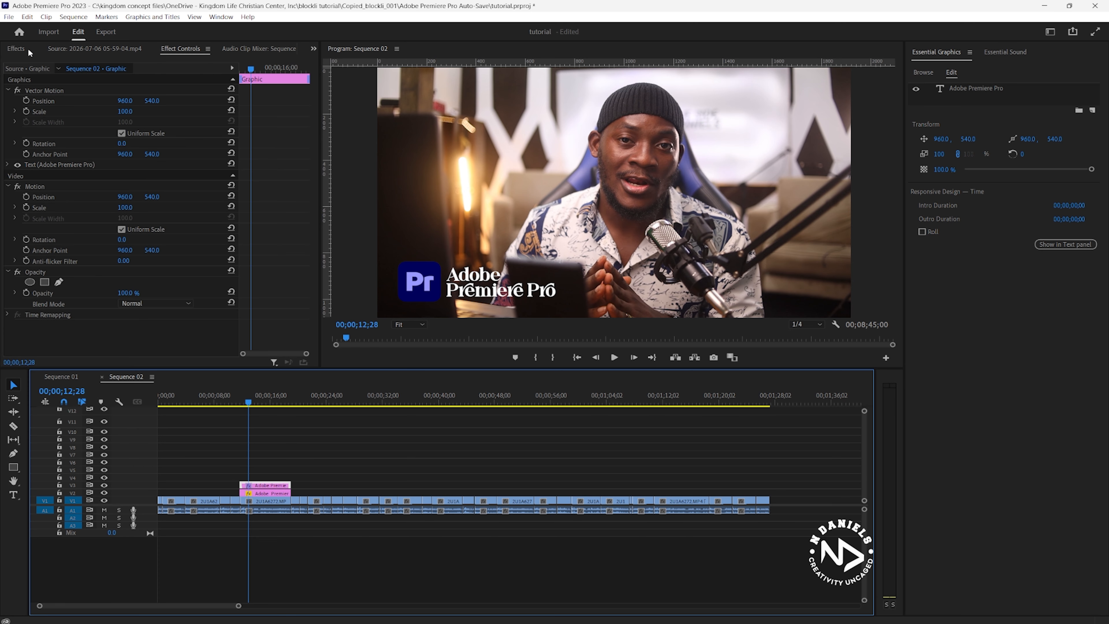
Apply the "+++ SLIDE - RIGHT + LEFT" preset from the KYLER HOLLAND PRESETS text slide folder to both the logo and text clips
left_click(16, 49)
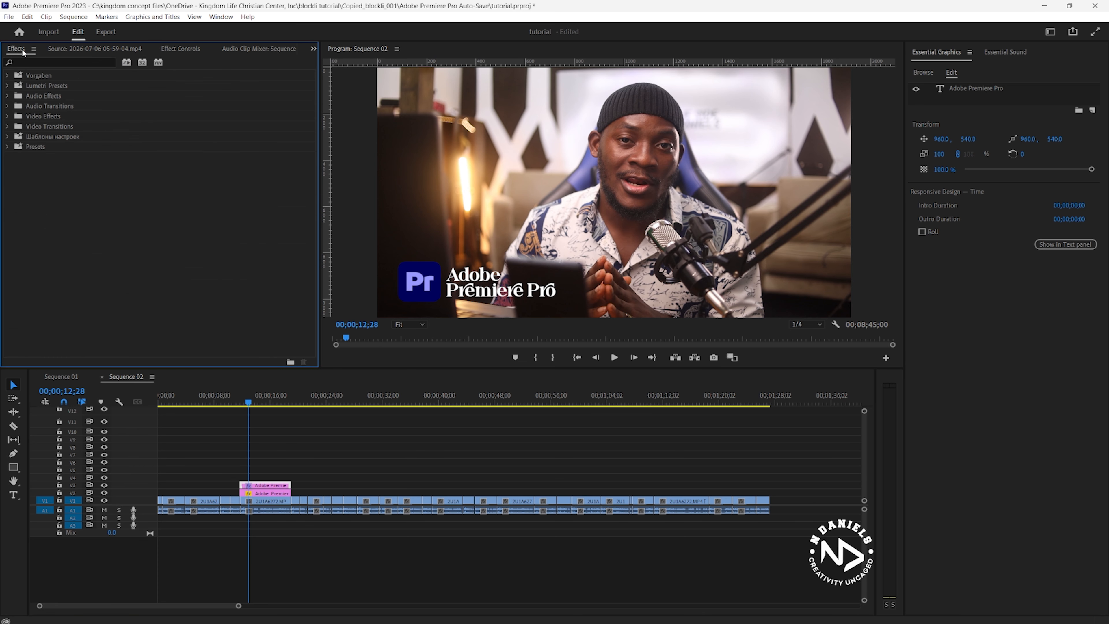
left_click(8, 148)
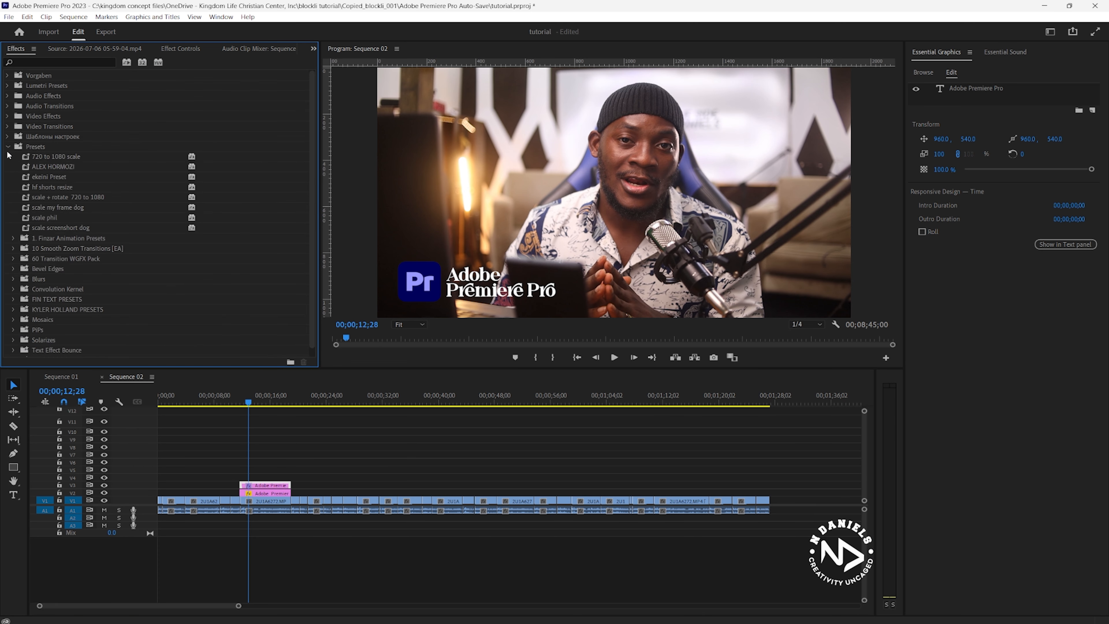
left_click(13, 310)
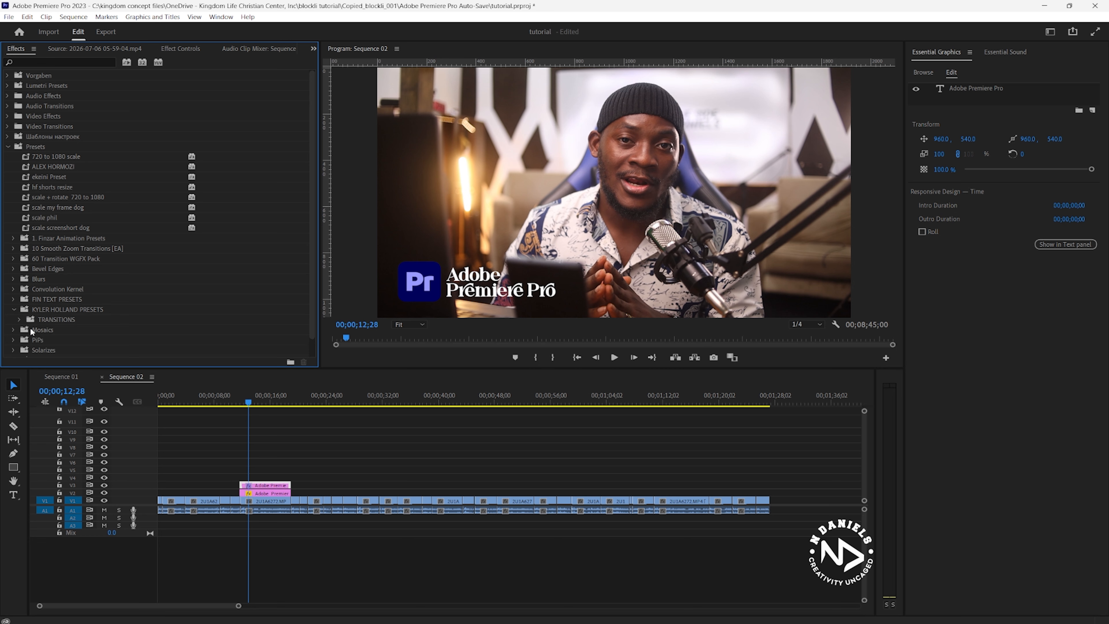
left_click(20, 320)
left_click(26, 329)
scroll(131, 328, "down", 1)
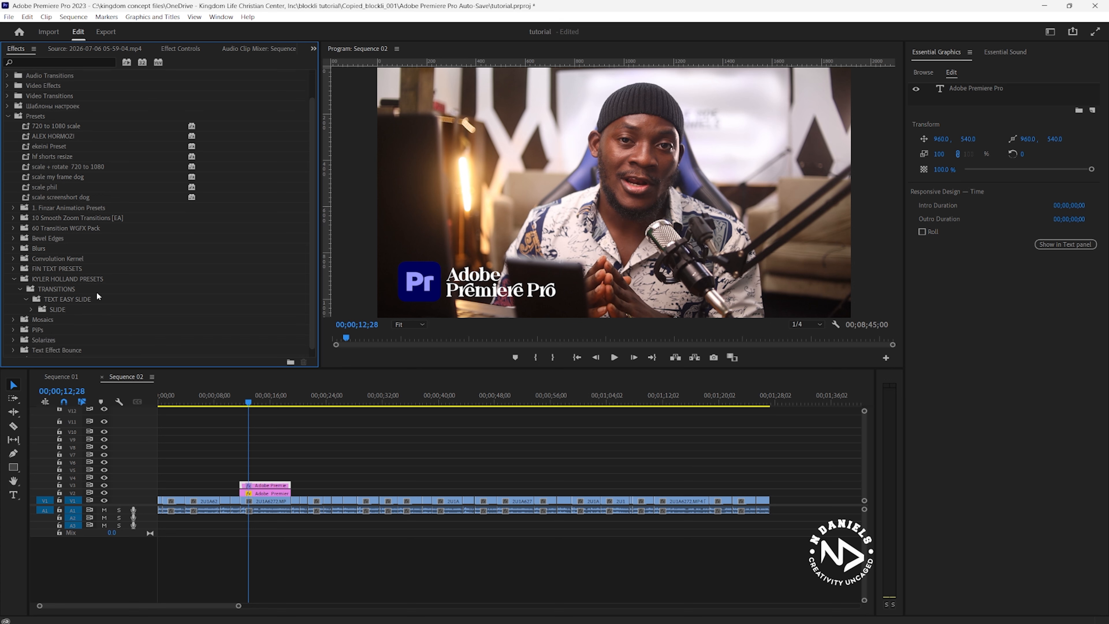
left_click(30, 310)
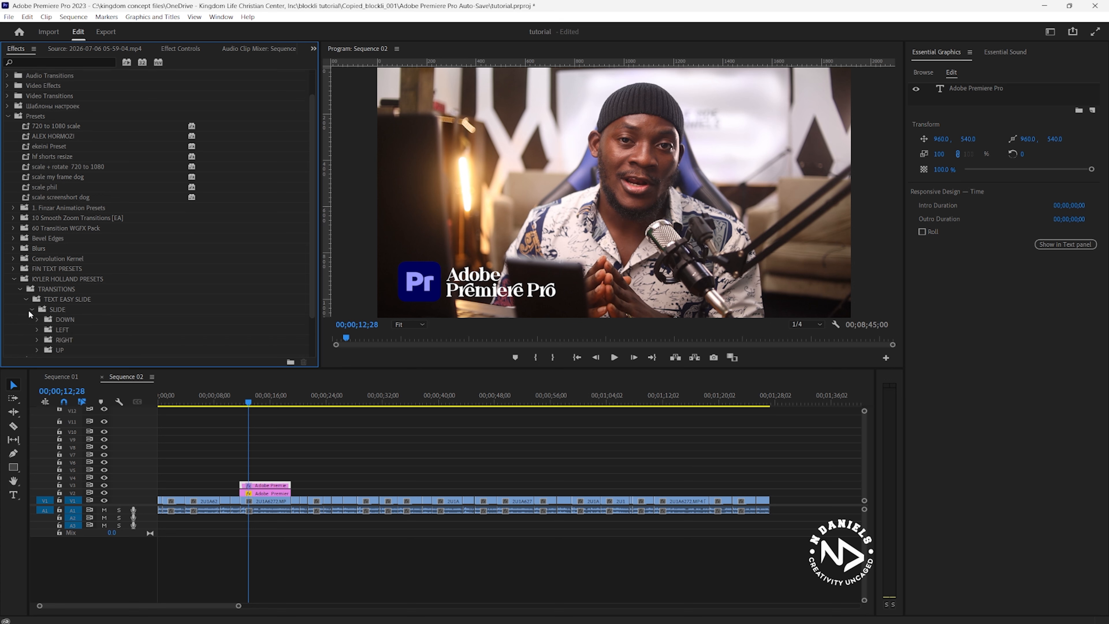
scroll(71, 324, "down", 1)
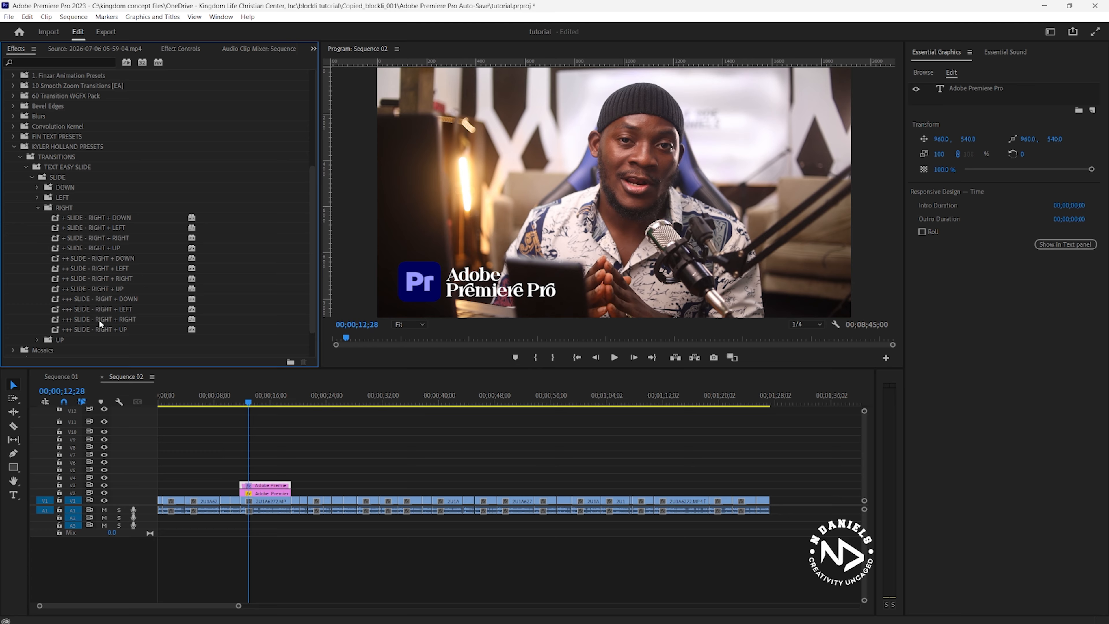
left_click_drag(324, 463, 264, 490)
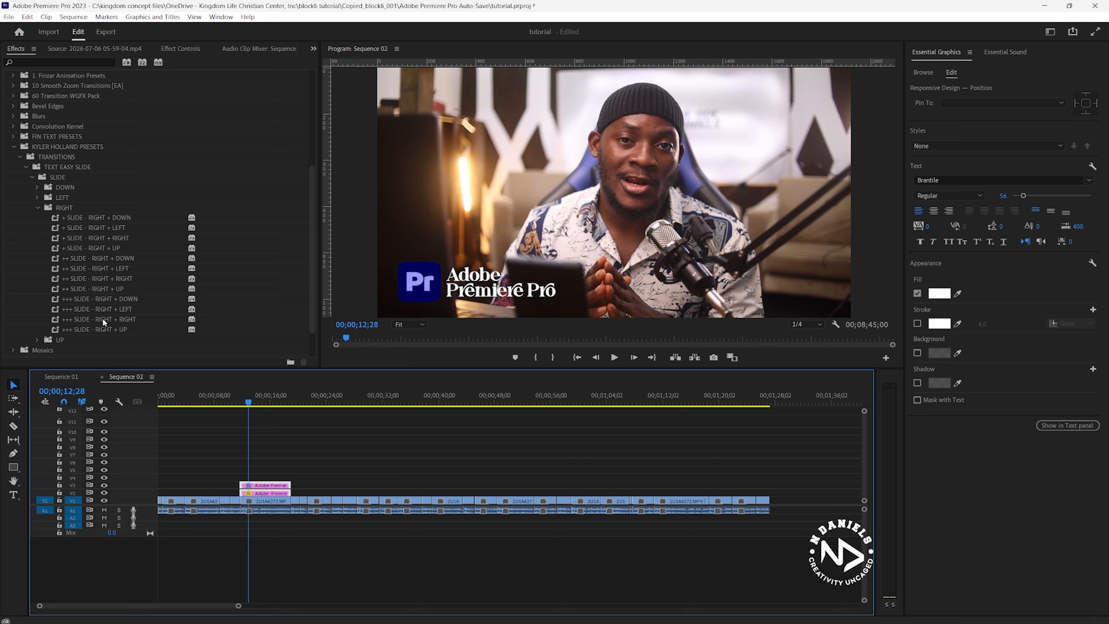
left_click_drag(101, 310, 269, 489)
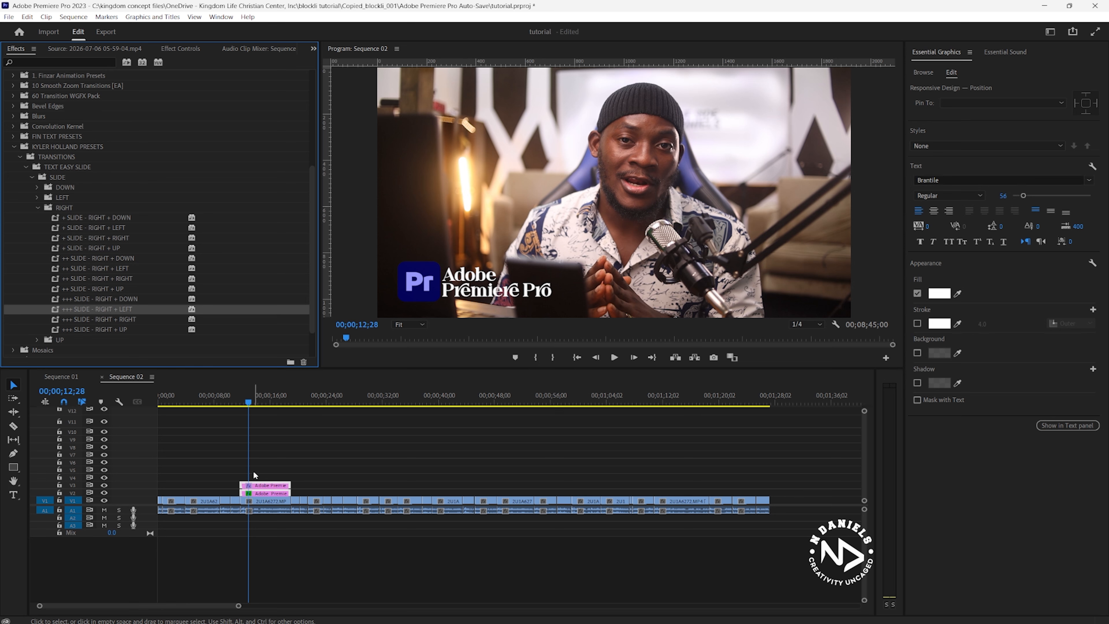
On the logo clip, move the slide's intro position and opacity keyframes closer to the clip start and the outro keyframes to its end
left_click(264, 471)
left_click(258, 494)
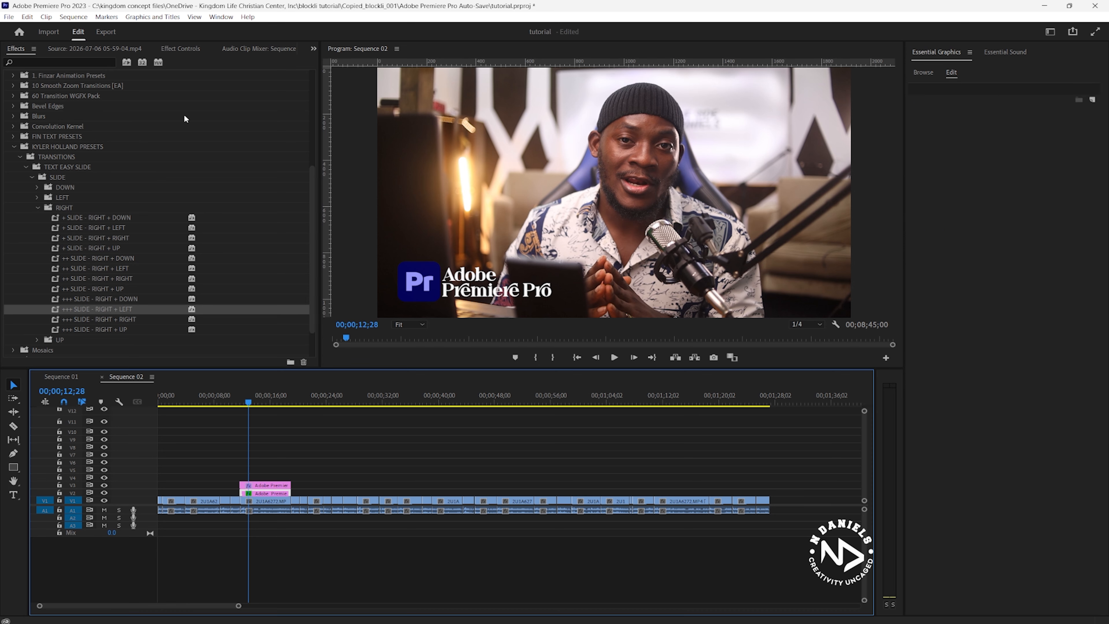
left_click(180, 48)
scroll(261, 256, "down", 2)
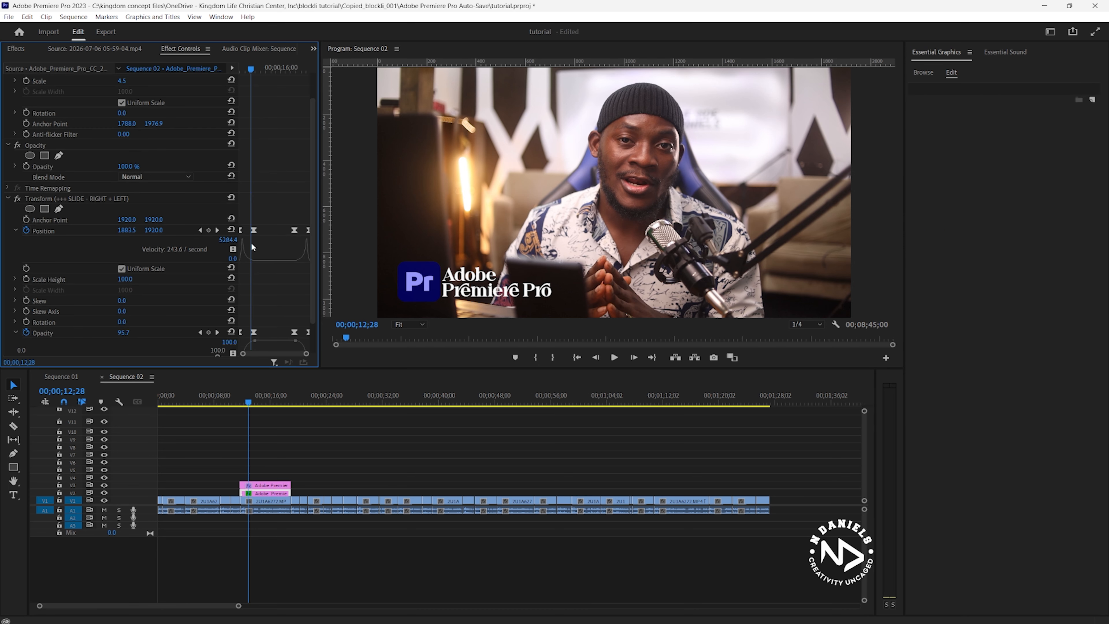
left_click_drag(249, 197, 245, 313)
left_click_drag(286, 190, 295, 316)
left_click_drag(283, 196, 306, 314)
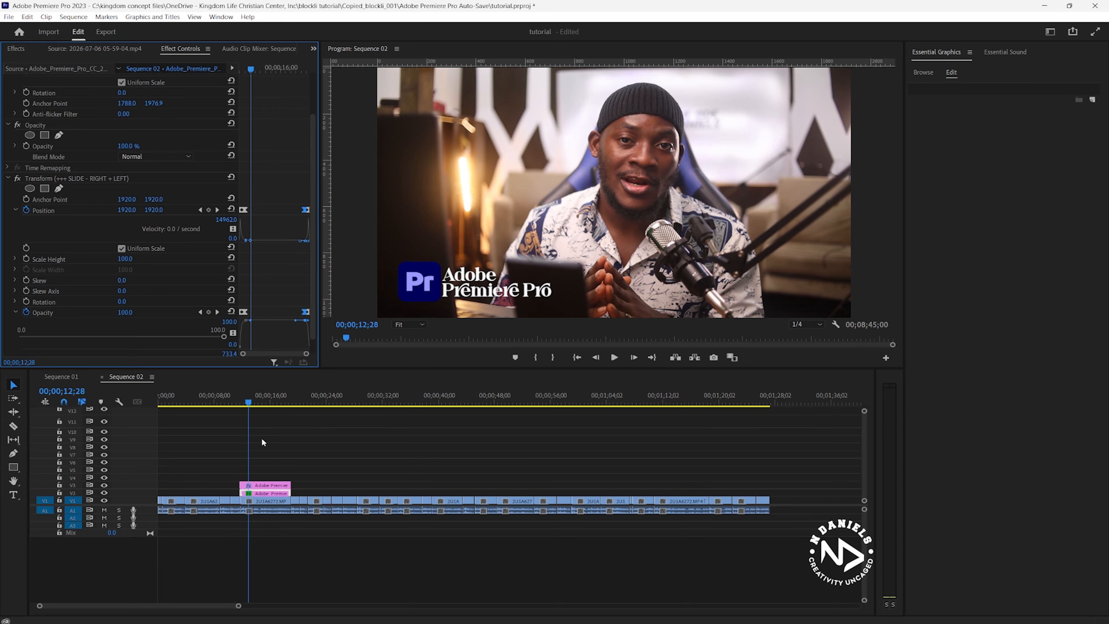
Tighten the text clip's slide keyframes the same way, with the intro pair near its start and the outro pair near its end
left_click(266, 485)
left_click_drag(244, 189, 247, 301)
left_click_drag(288, 180, 305, 300)
Preview the logo and text slide-in from 00;00;11;22 and check the frame near the end of the overlay
left_click_drag(247, 399, 241, 403)
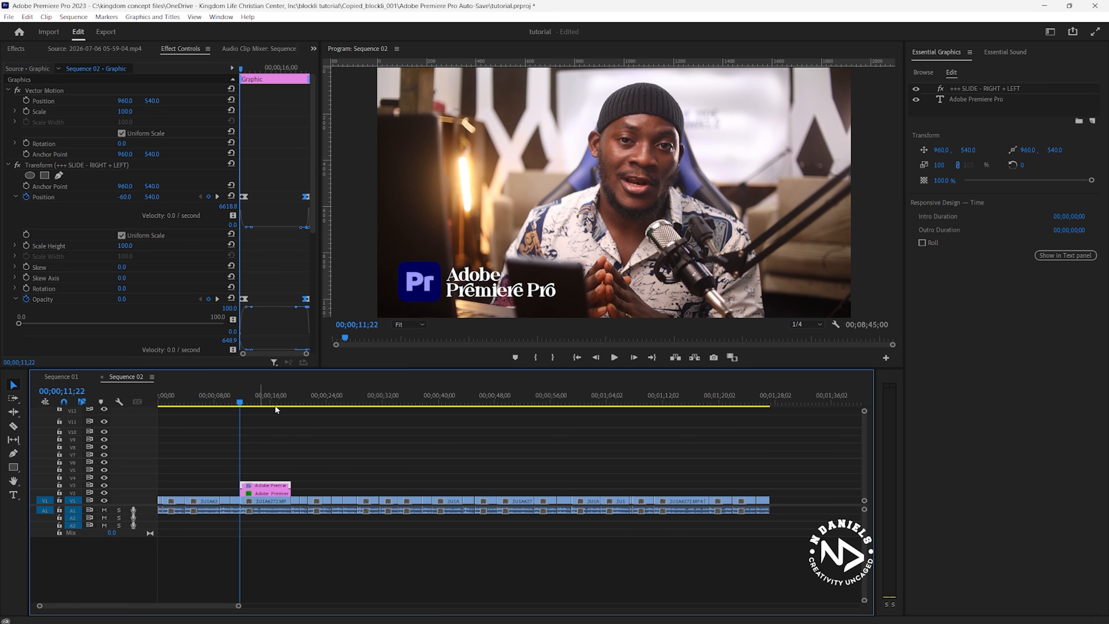
key("space")
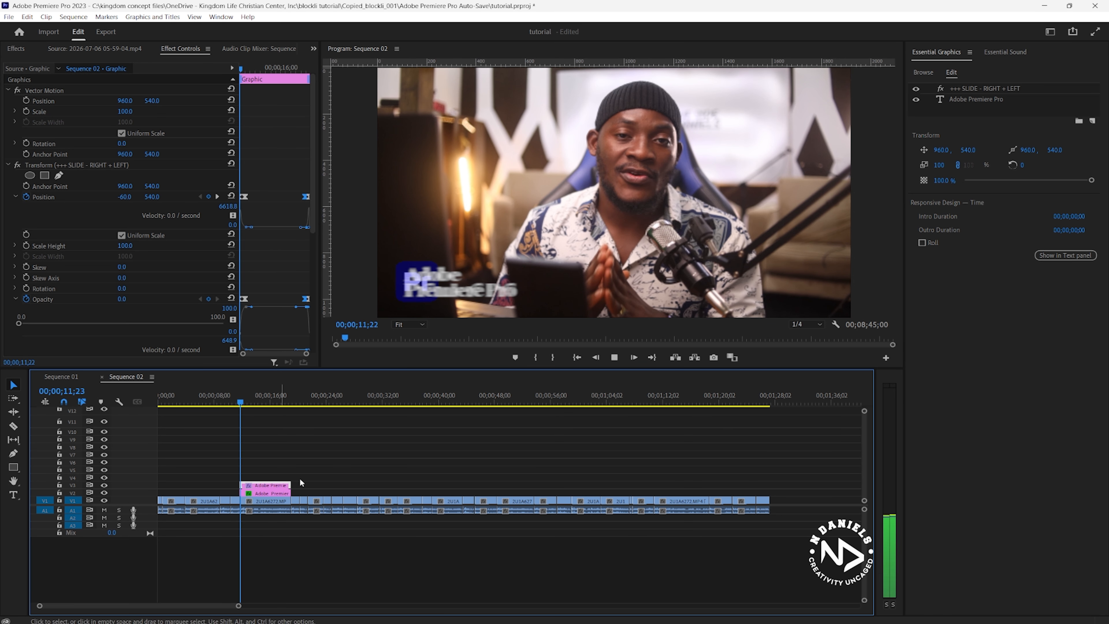
key("space")
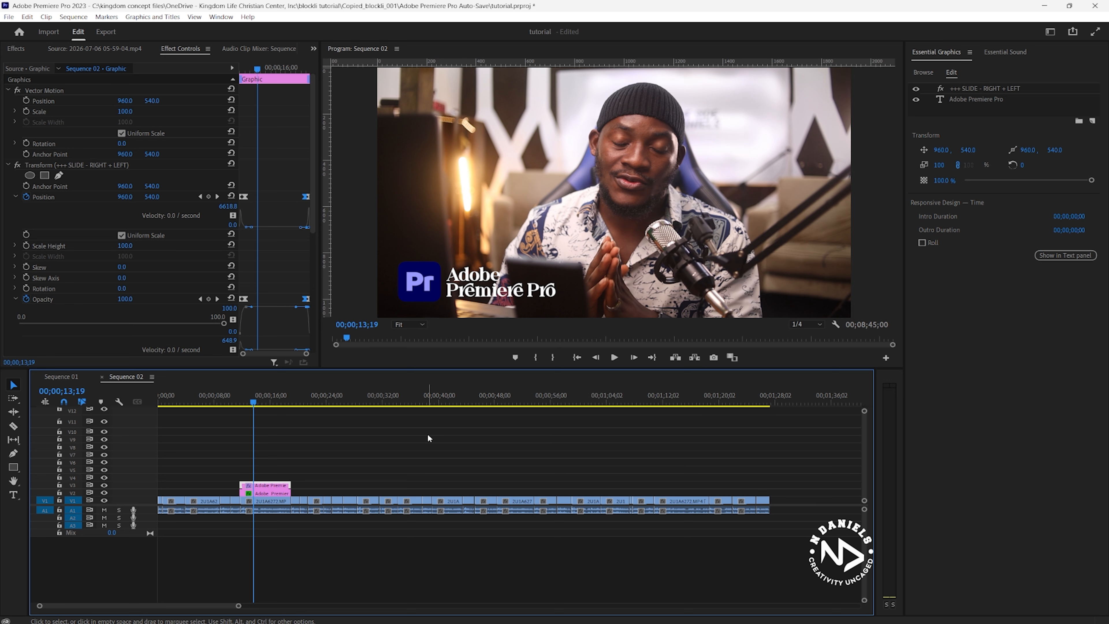
left_click(289, 401)
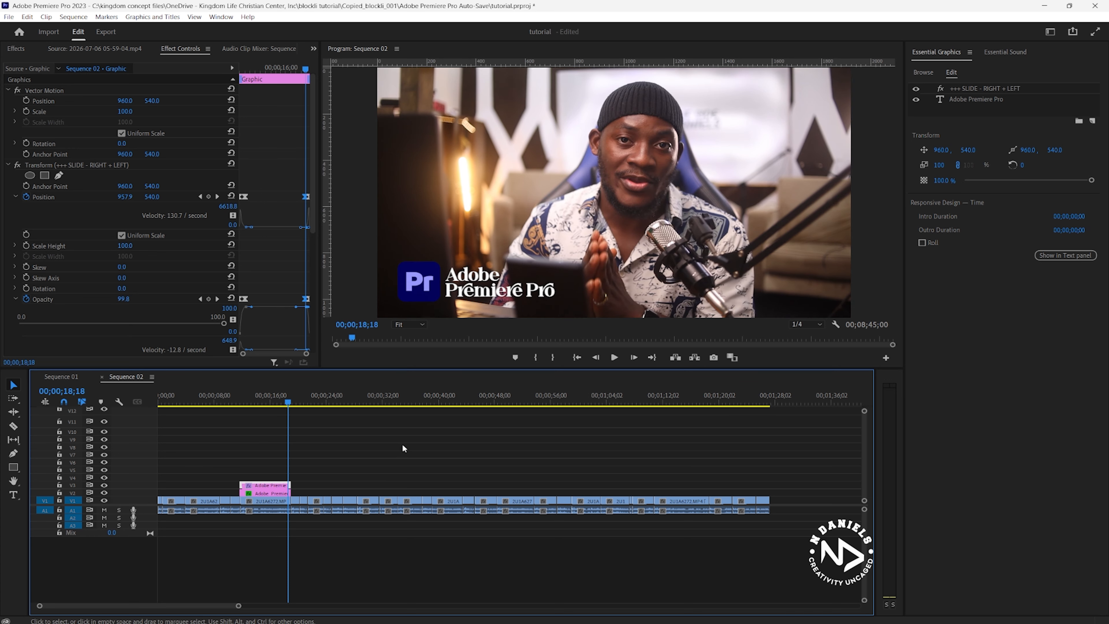
Play the footage from the end of the overlay at 00;00;19;02 and stop the playhead at 00;00;21;18
left_click_drag(297, 402, 293, 404)
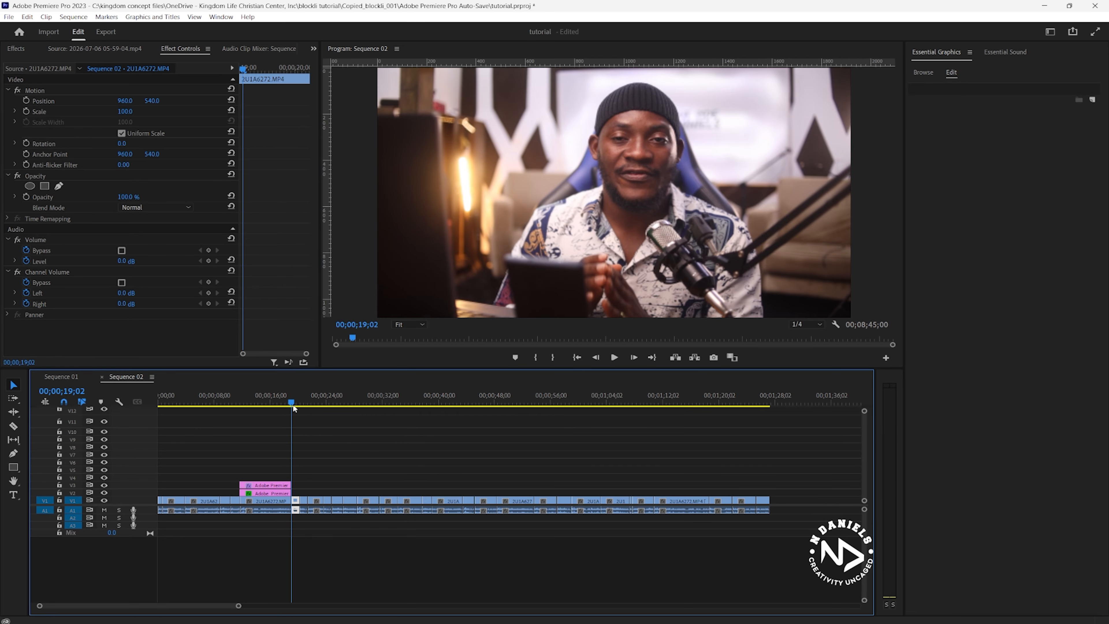
key("space")
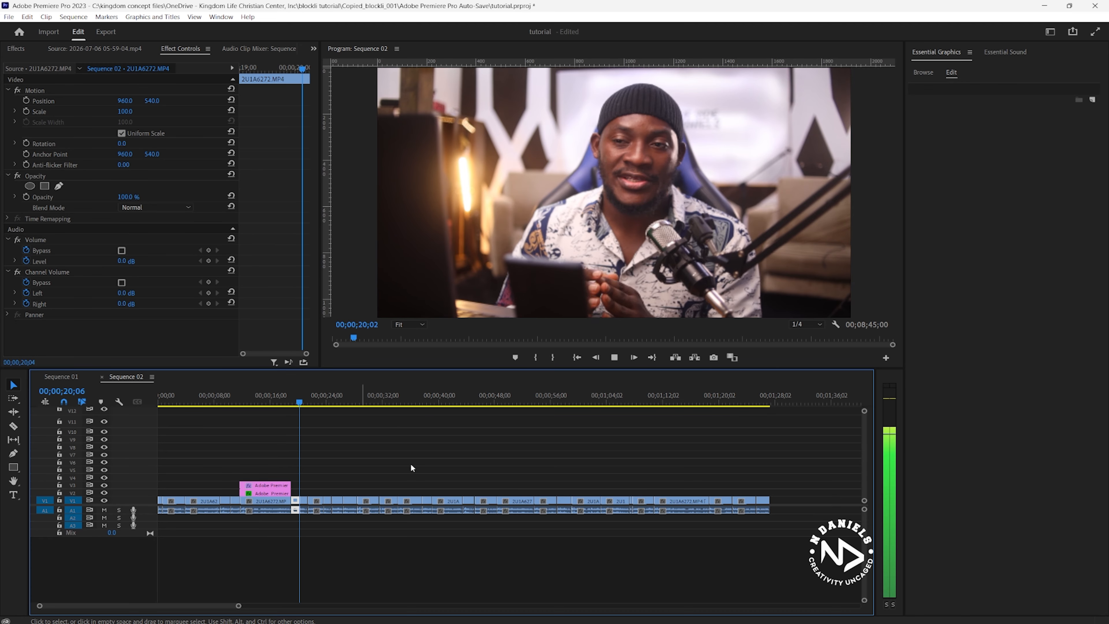
left_click(364, 470)
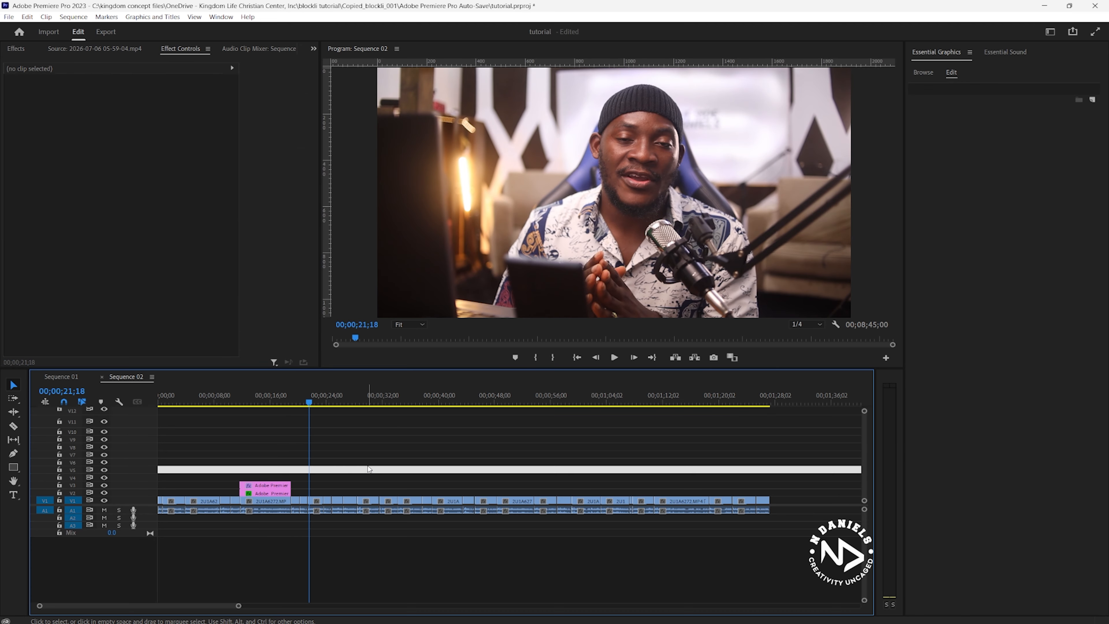
Pick the Type tool, switch to CorelDRAW, copy the line "1.Organizing your footage" from the topic list, and return to Premiere Pro
left_click(14, 495)
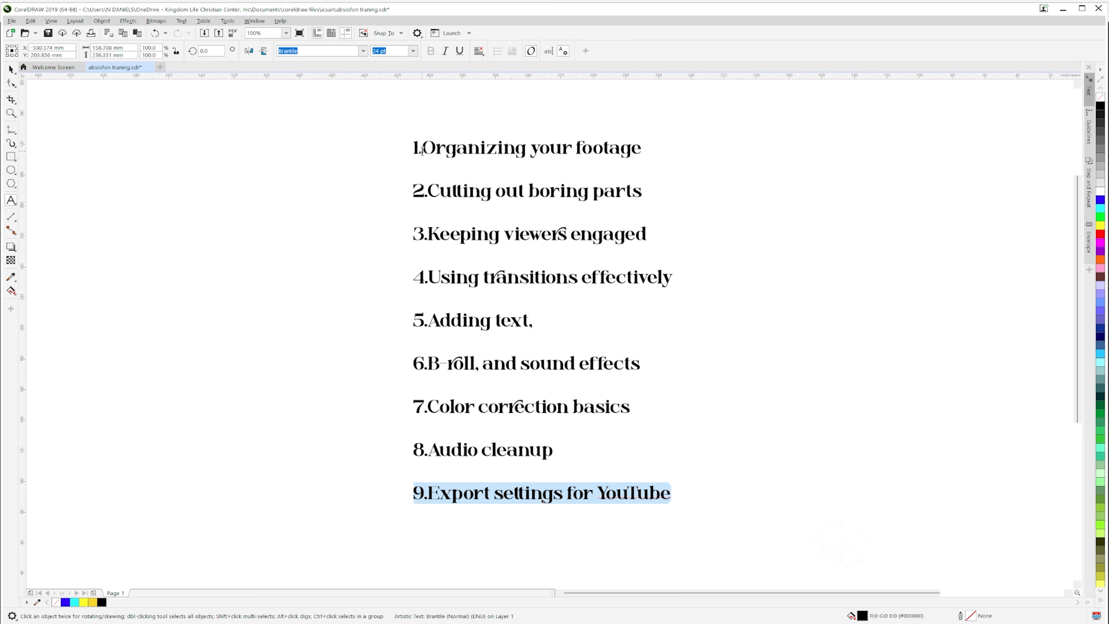
left_click(422, 150)
left_click_drag(423, 151, 645, 151)
key("ctrl+c")
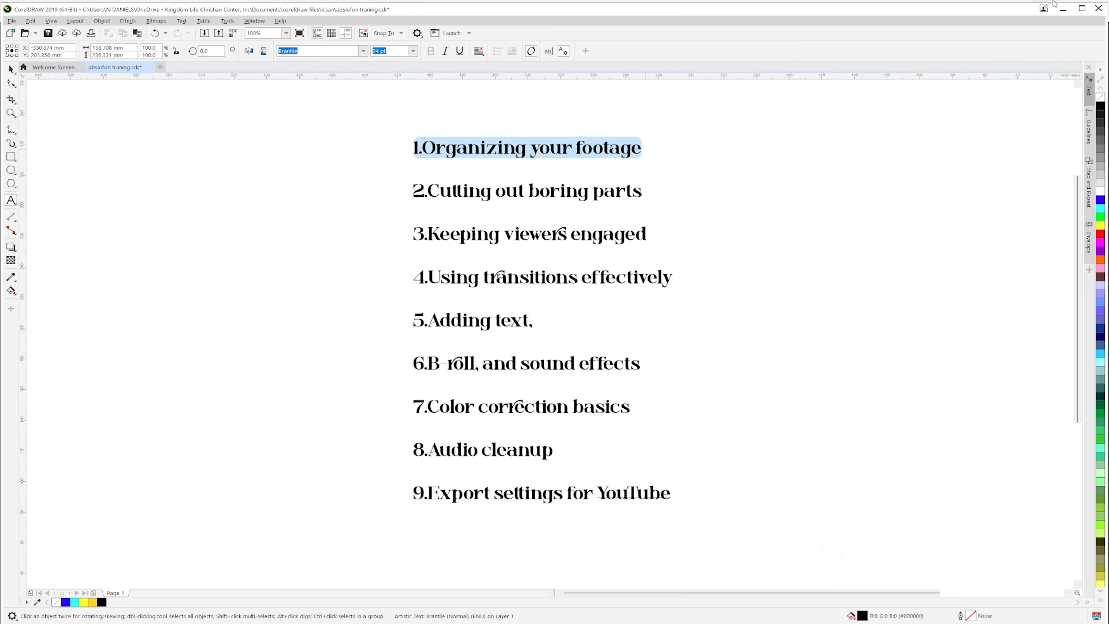
left_click(1063, 12)
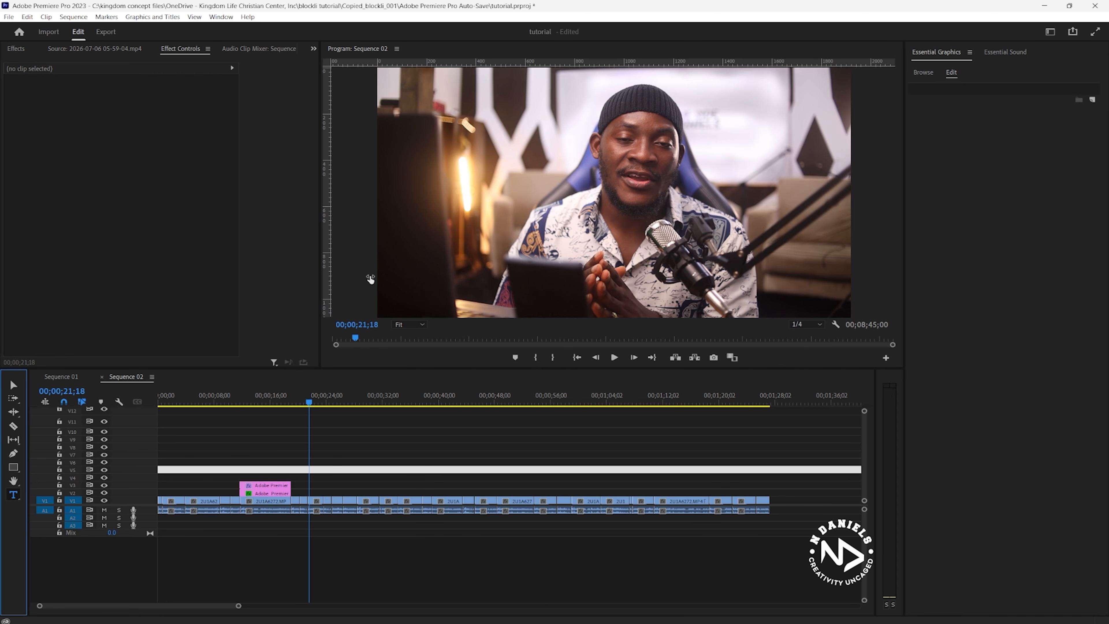
Add a text layer in the upper-left area of the video frame at 00;00;21;18 with the copied "1.Organizing your footage"
left_click(481, 113)
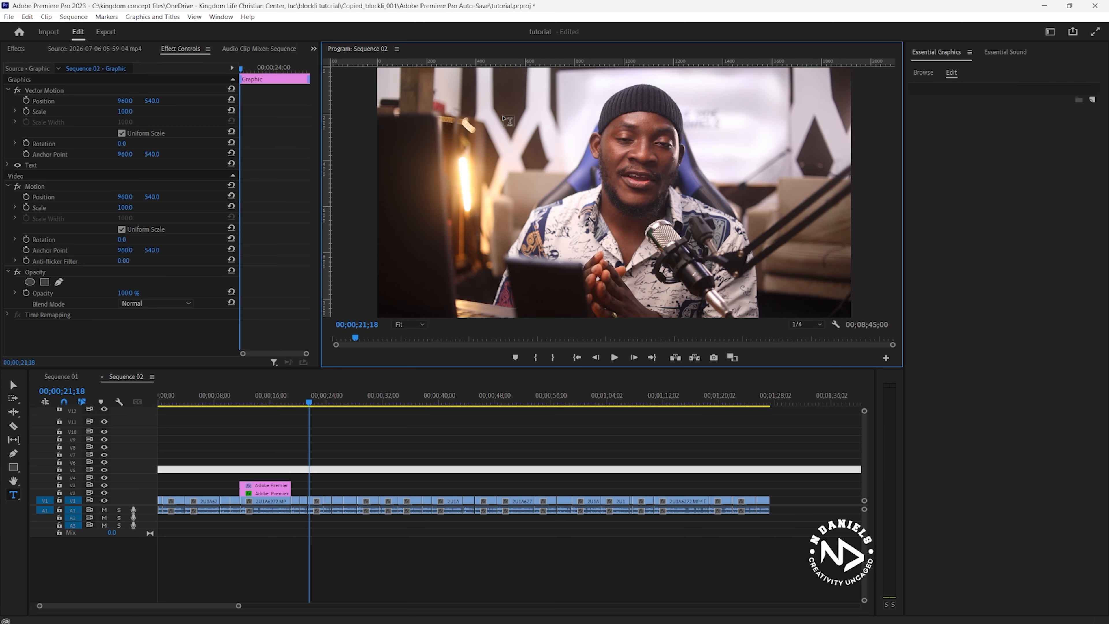
key("ctrl+t")
key("ctrl+v")
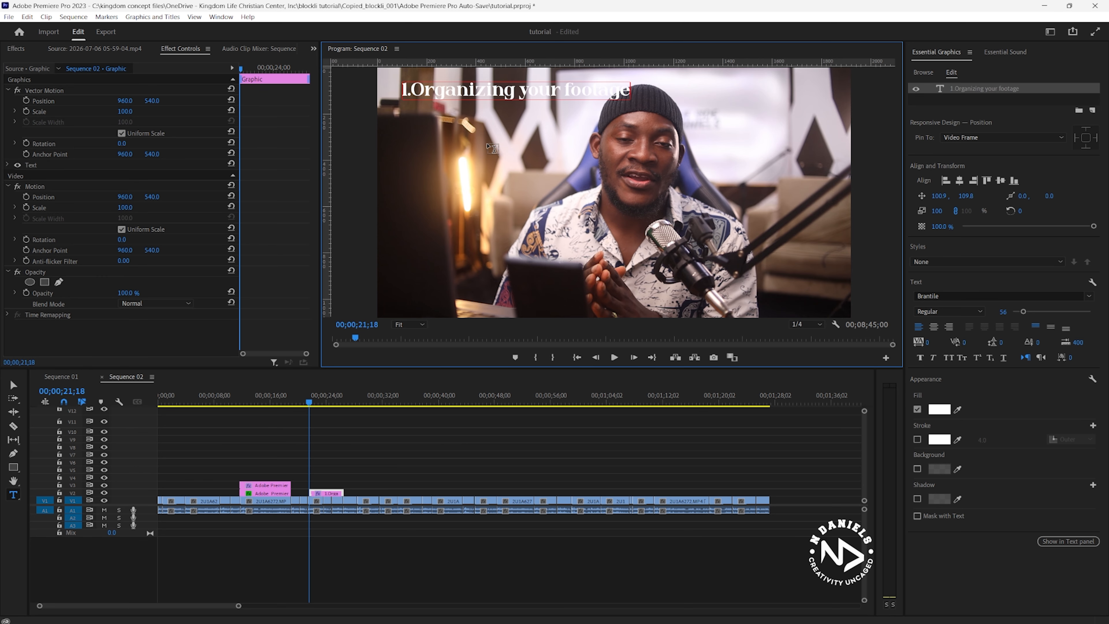
left_click(12, 385)
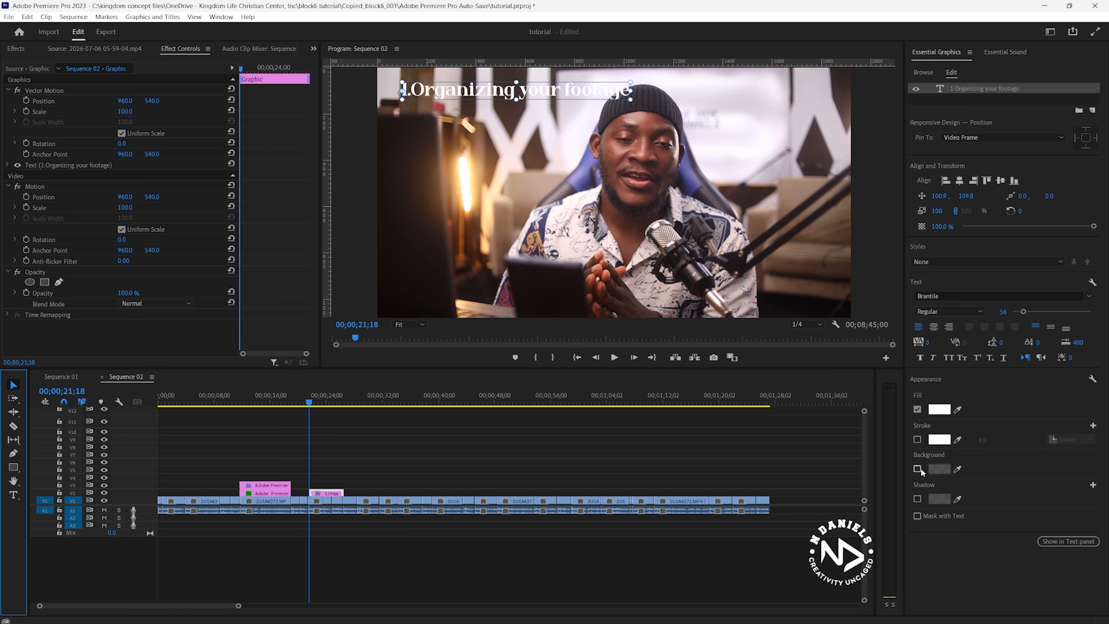
Give the title text a near-white background and set its fill to black (000000)
left_click(937, 467)
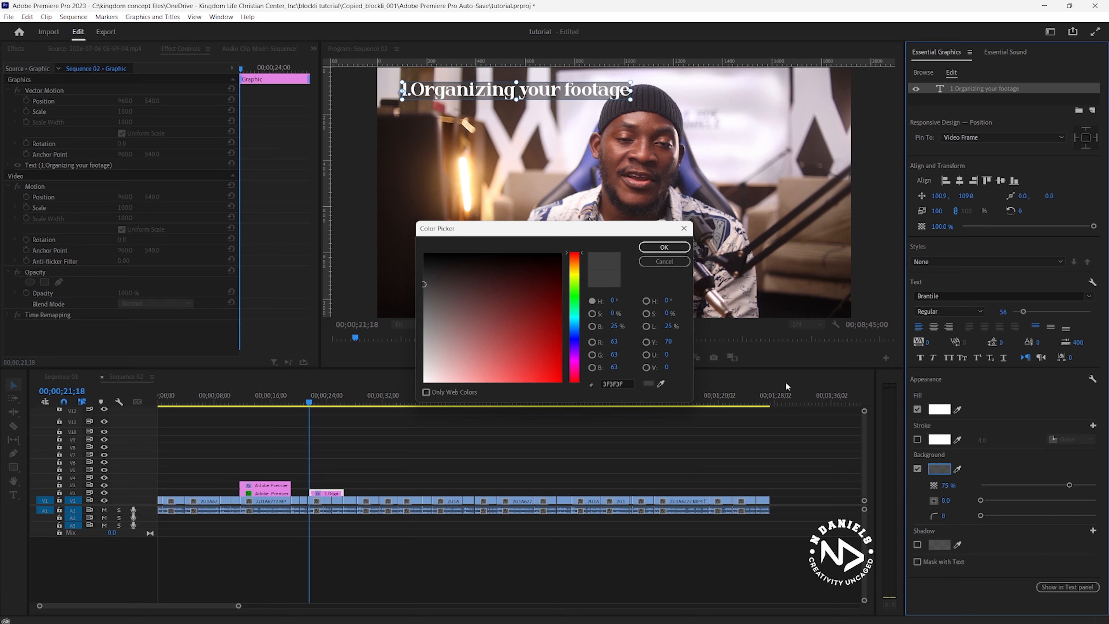
left_click(664, 248)
left_click(939, 409)
left_click(561, 258)
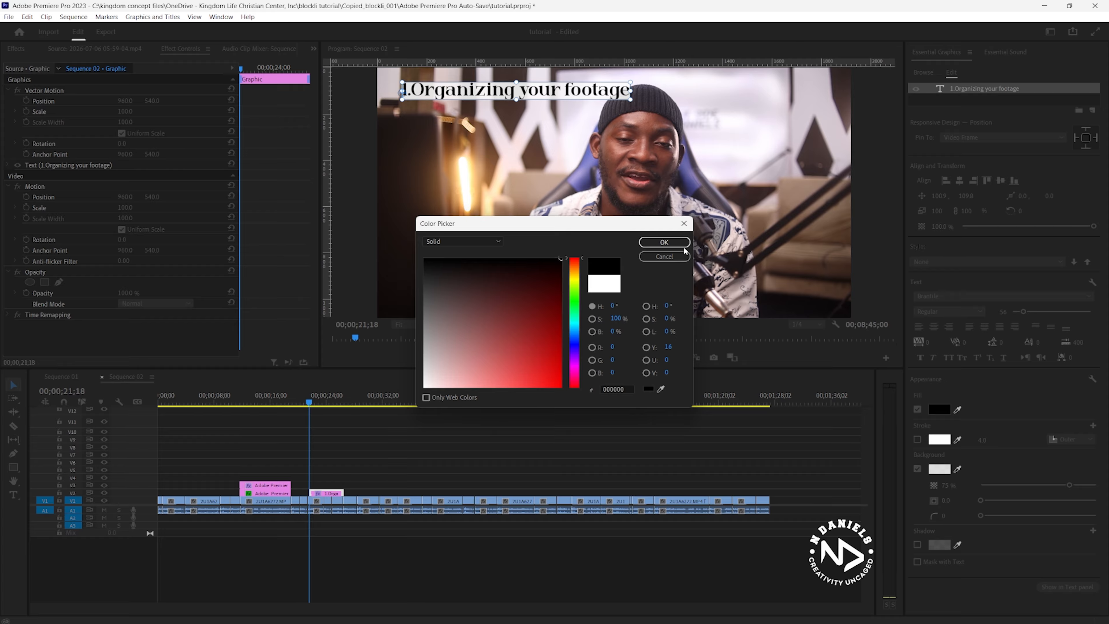
left_click(663, 243)
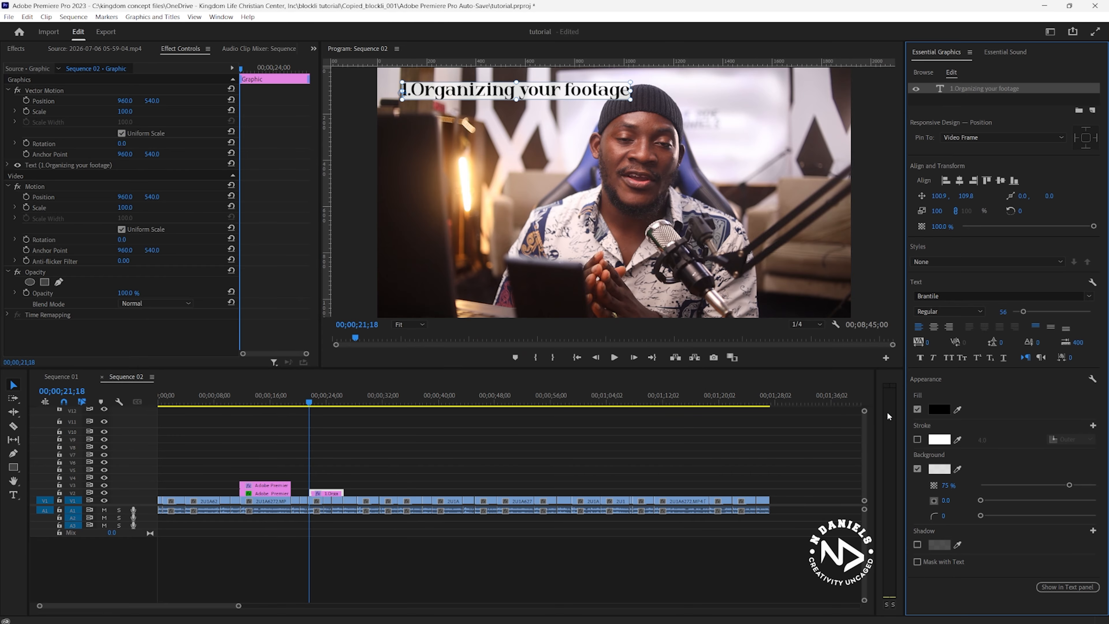
Set the title background's size to 20.6 with a corner radius of 27, and scale the title down to about 51%
left_click(990, 500)
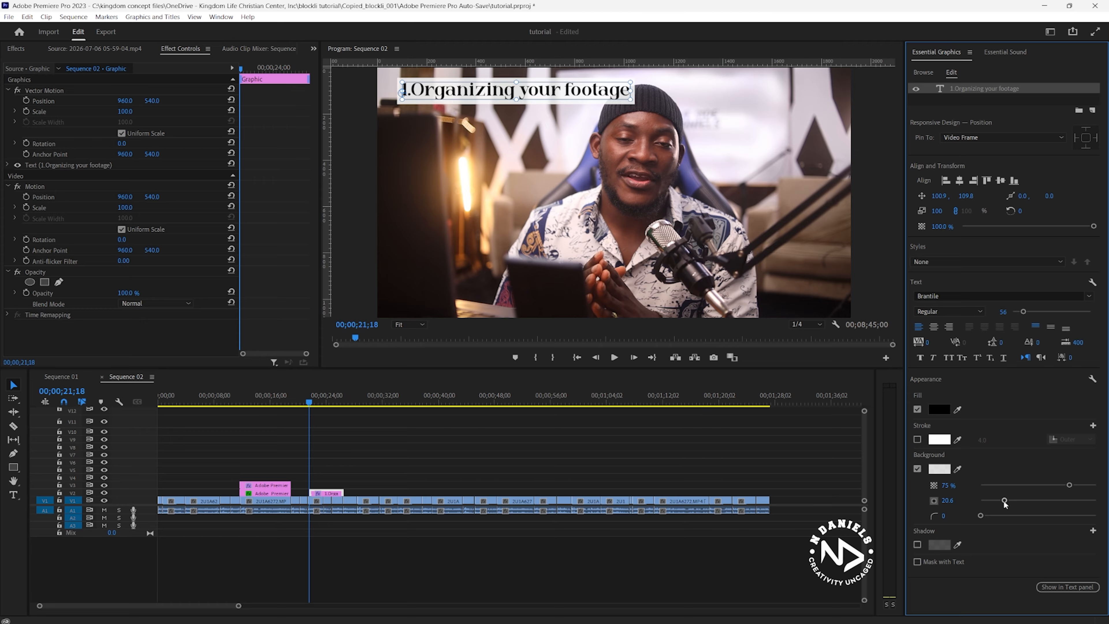
left_click_drag(989, 517, 996, 516)
left_click_drag(630, 100, 592, 95)
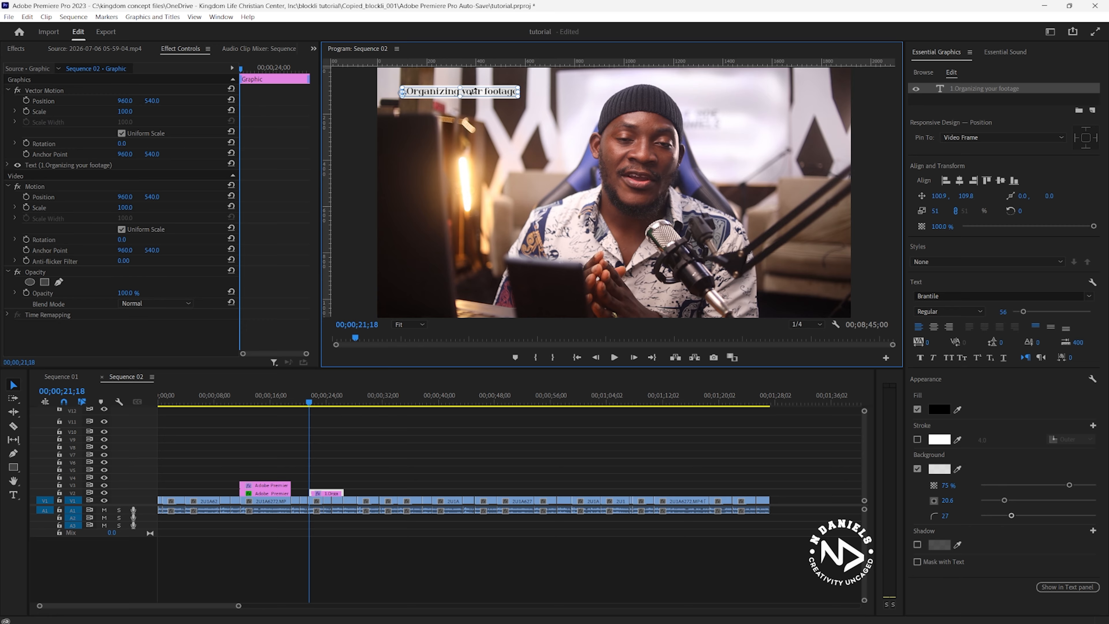
Nudge the title slightly up, extend its clip to the end of the footage, and duplicate it onto the track above
left_click_drag(428, 96, 425, 92)
left_click(346, 443)
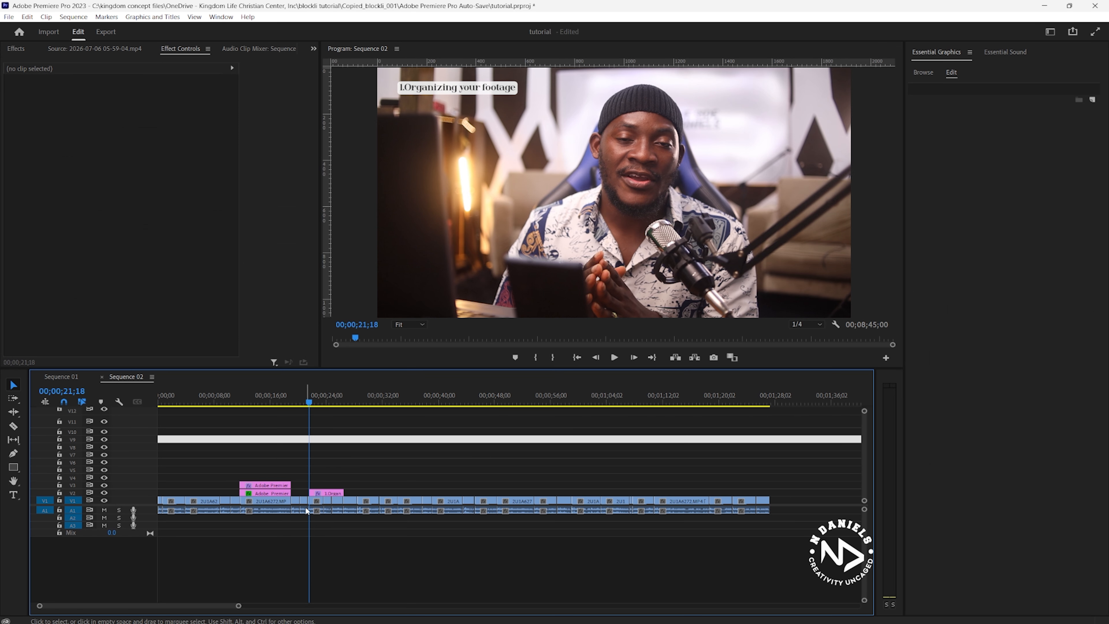
left_click_drag(312, 494, 769, 476)
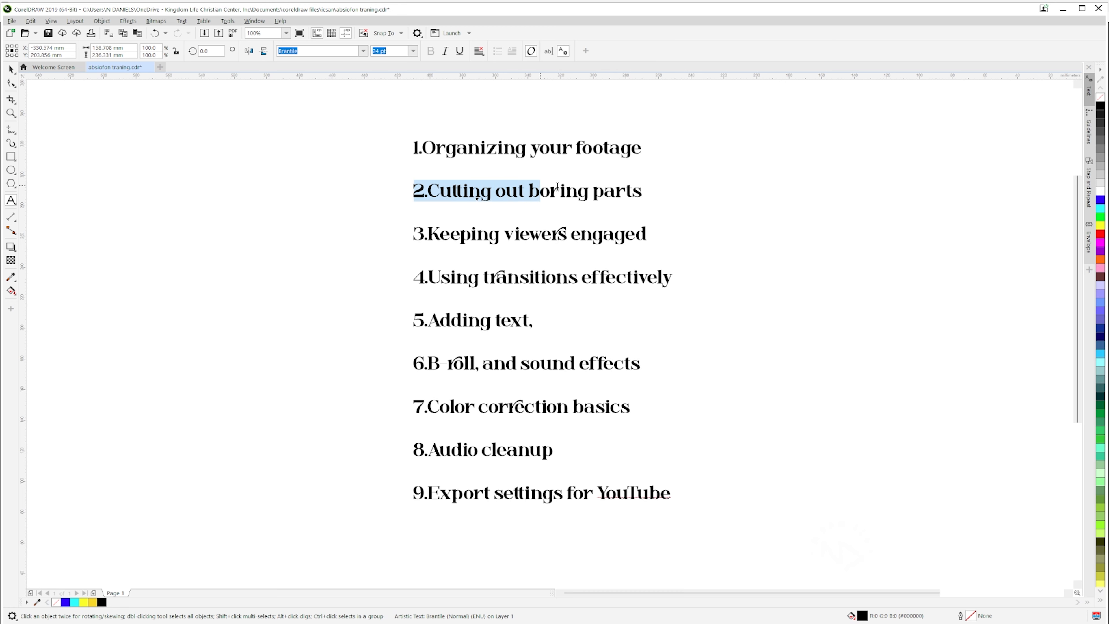
Copy the line "2.Cutting out boring parts" from the topic list in CorelDRAW and return to Premiere Pro
left_click_drag(532, 190, 638, 190)
right_click(637, 191)
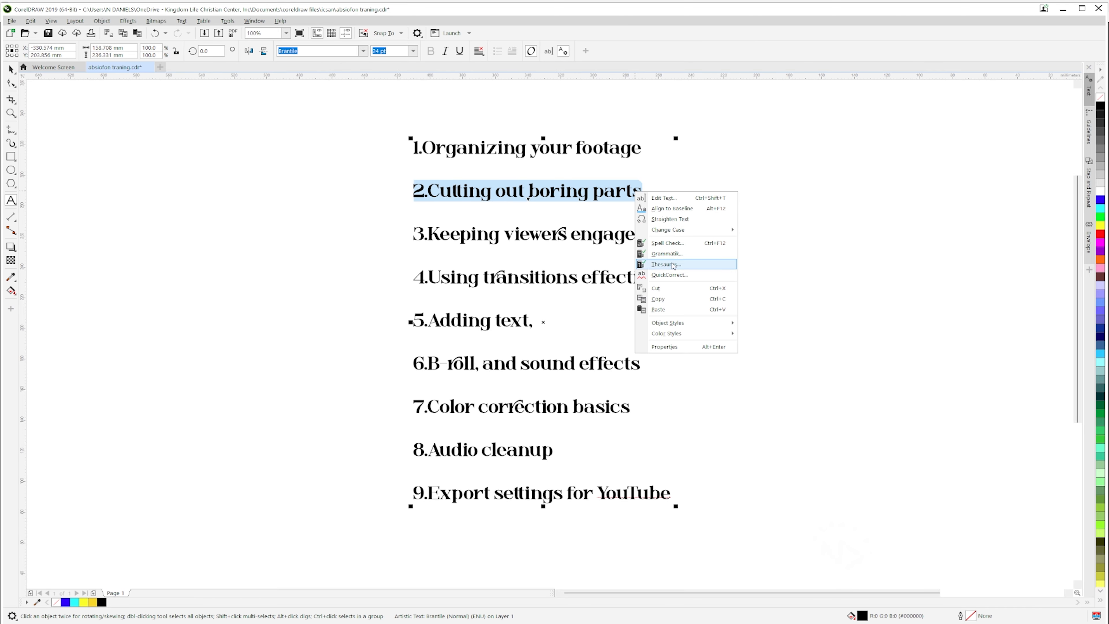
left_click(658, 299)
left_click(1062, 10)
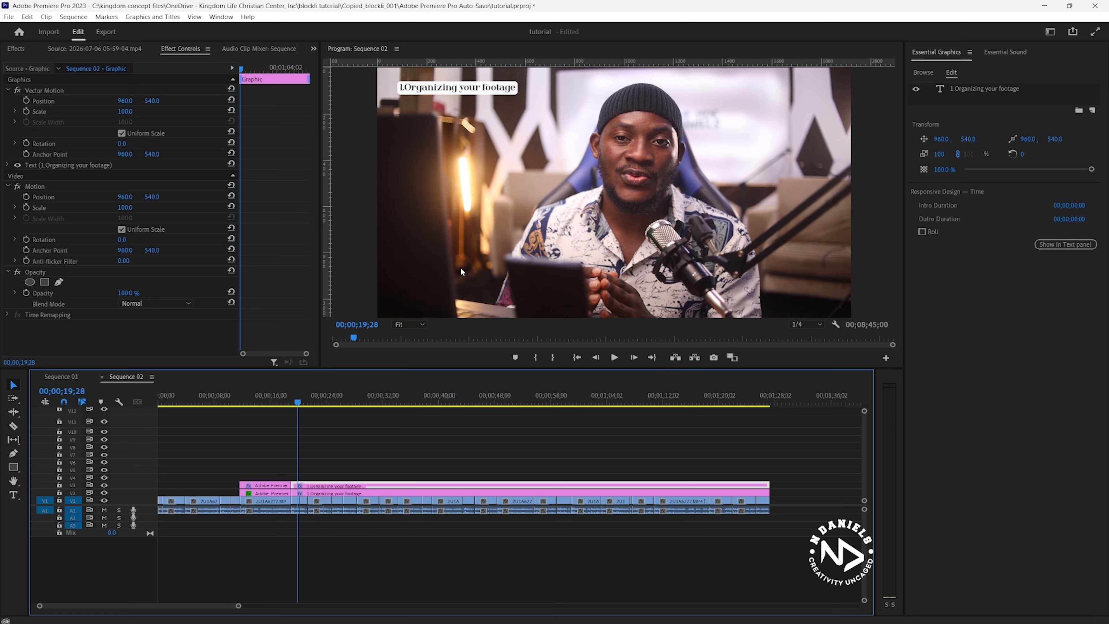
Set the duplicated title's vertical position to 614 and replace its text with the copied "2.Cutting out boring parts"
left_click_drag(152, 101, 184, 100)
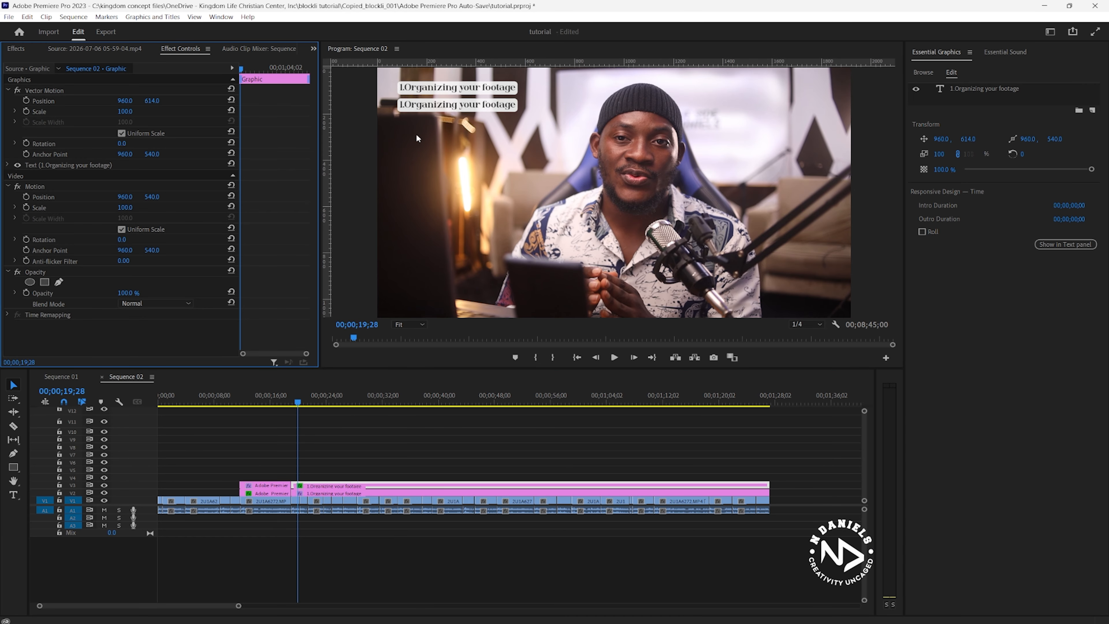
left_click(417, 109)
double_click(433, 101)
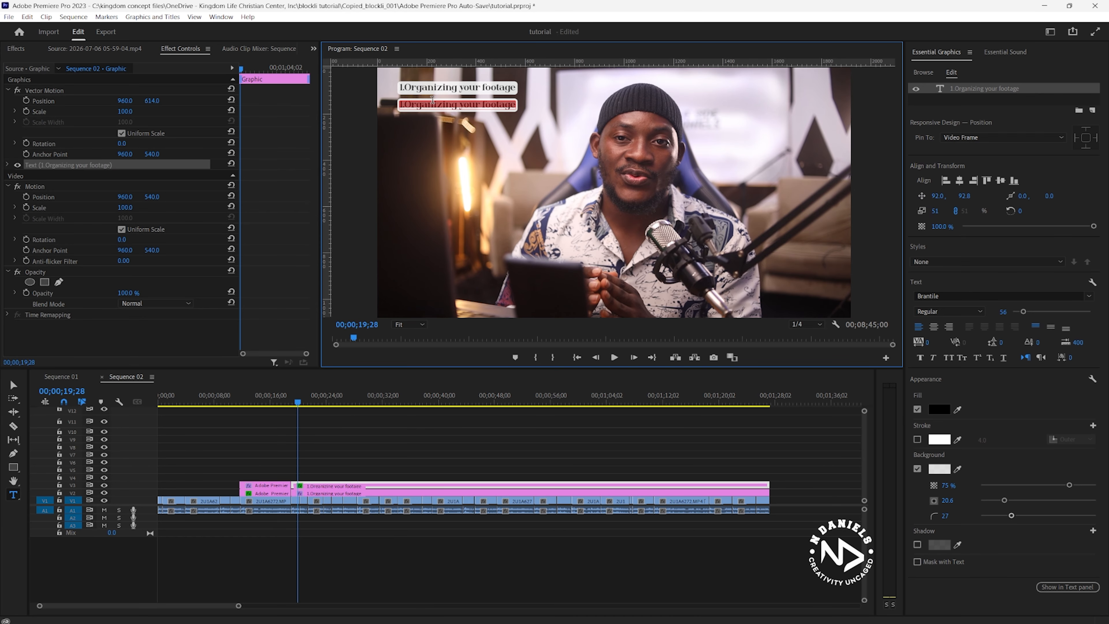
key("ctrl+v")
left_click(14, 386)
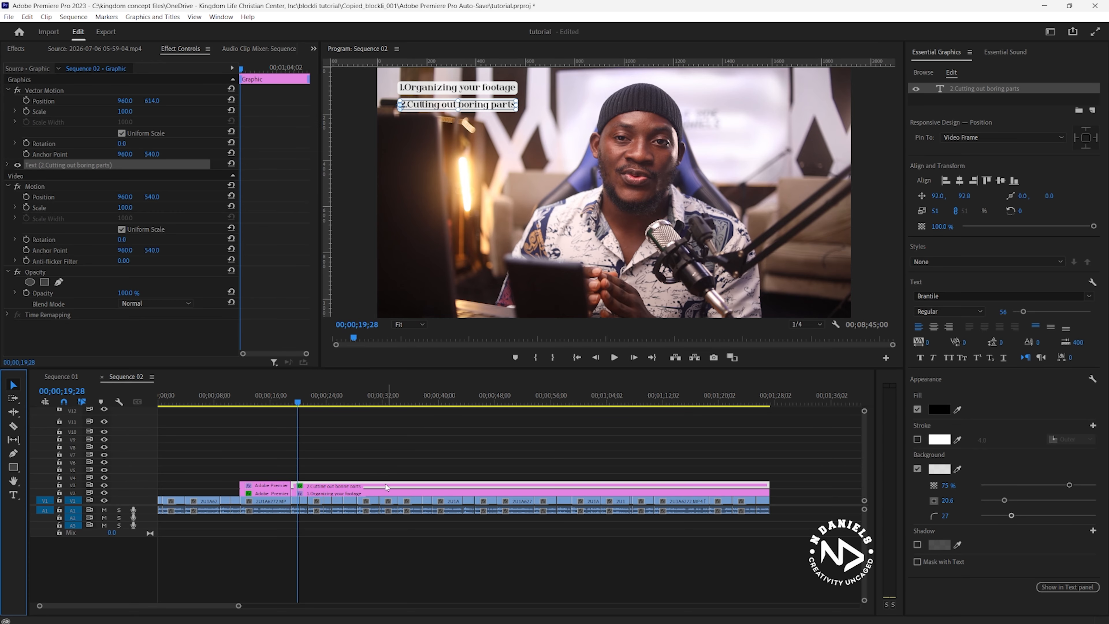
Play to the moment the second topic is mentioned and trim the start of the second title to 00;00;23;04
key("space")
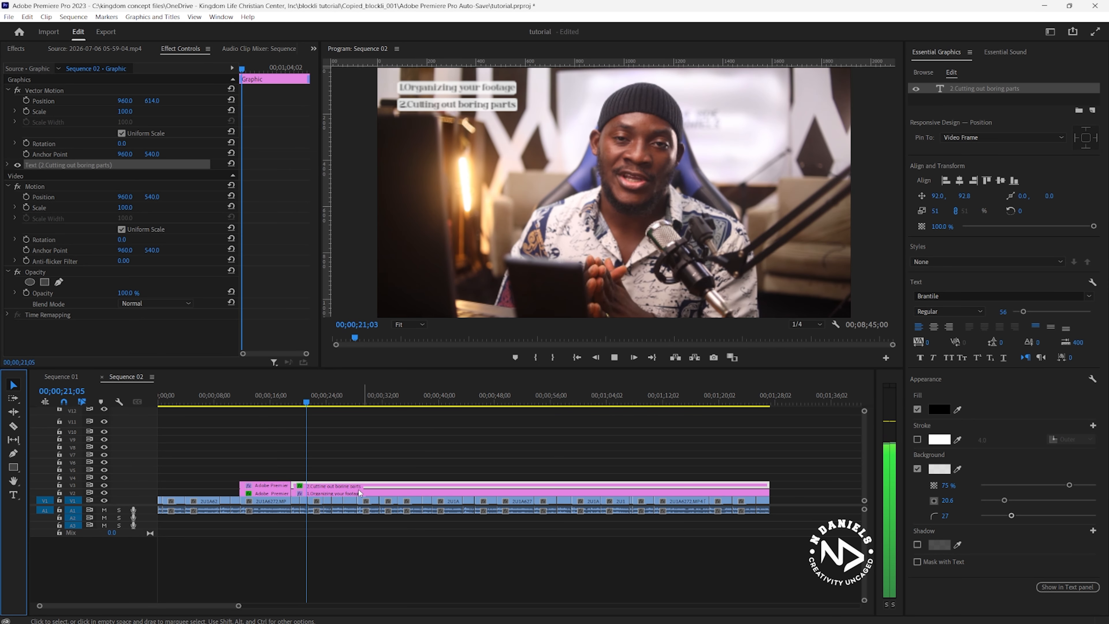
key("space")
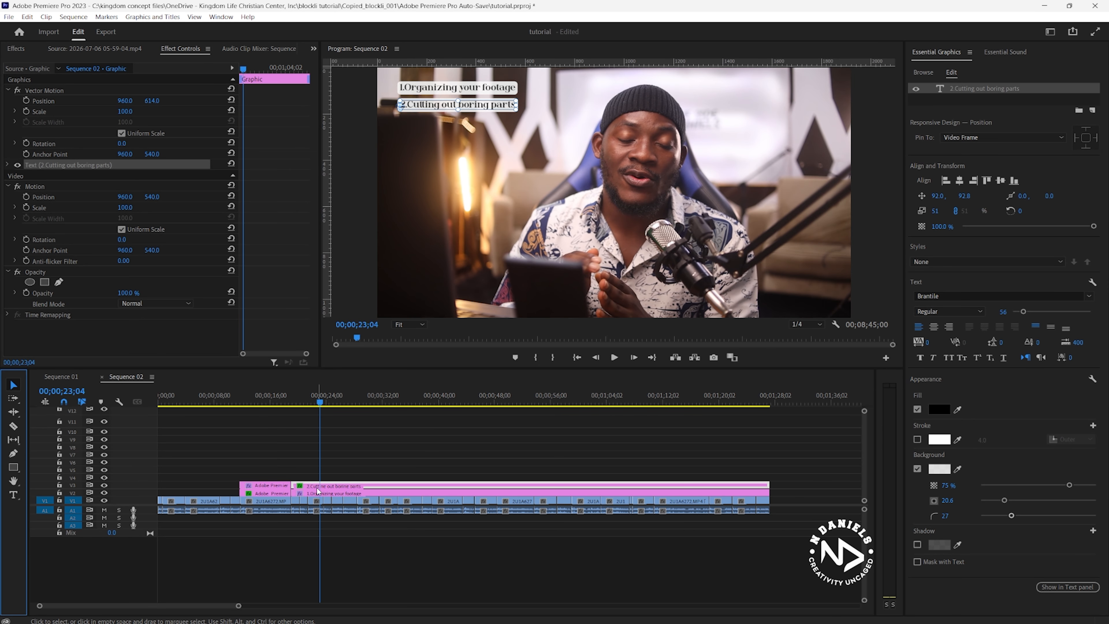
left_click_drag(299, 488, 323, 483)
left_click(329, 473)
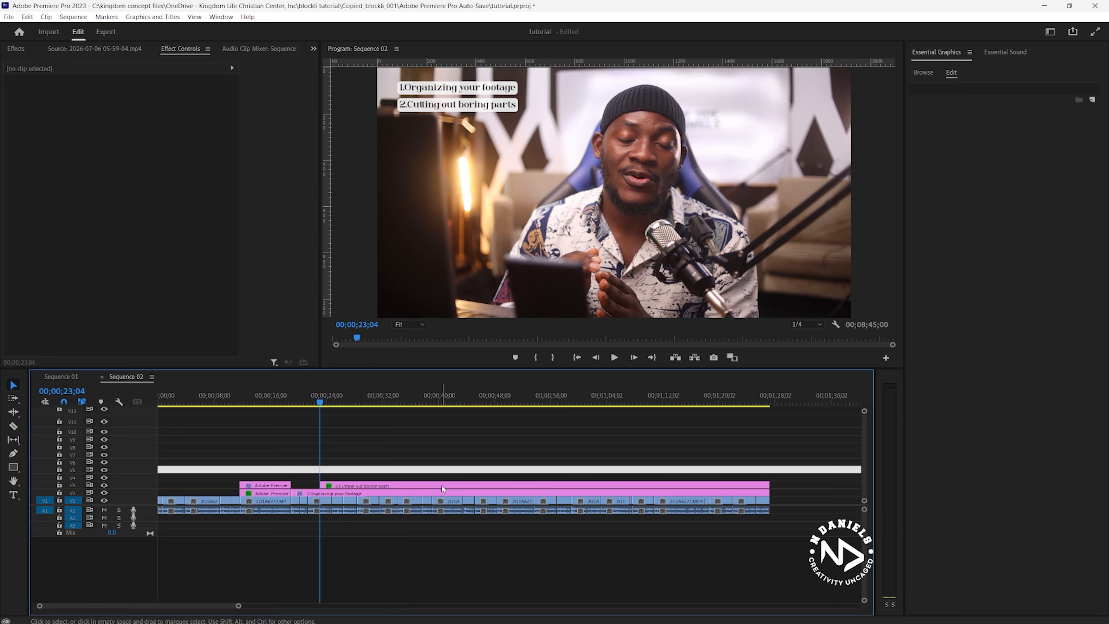
Duplicate the "2.Cutting out boring parts" title seven times onto the tracks above, up to V10
left_click_drag(441, 486, 425, 470)
left_click_drag(424, 470, 424, 462)
left_click_drag(425, 462, 409, 446)
left_click_drag(406, 446, 393, 432)
Stack the duplicated titles evenly down the frame by changing each one's vertical position, with the lowest at 1072
left_click(375, 478)
left_click_drag(152, 101, 183, 101)
left_click(376, 471)
left_click_drag(152, 101, 290, 101)
left_click(376, 463)
left_click(375, 478)
left_click(375, 486)
left_click(375, 456)
left_click(376, 463)
left_click(132, 165)
left_click(376, 455)
left_click(375, 448)
left_click_drag(152, 101, 393, 101)
left_click(375, 439)
left_click(375, 433)
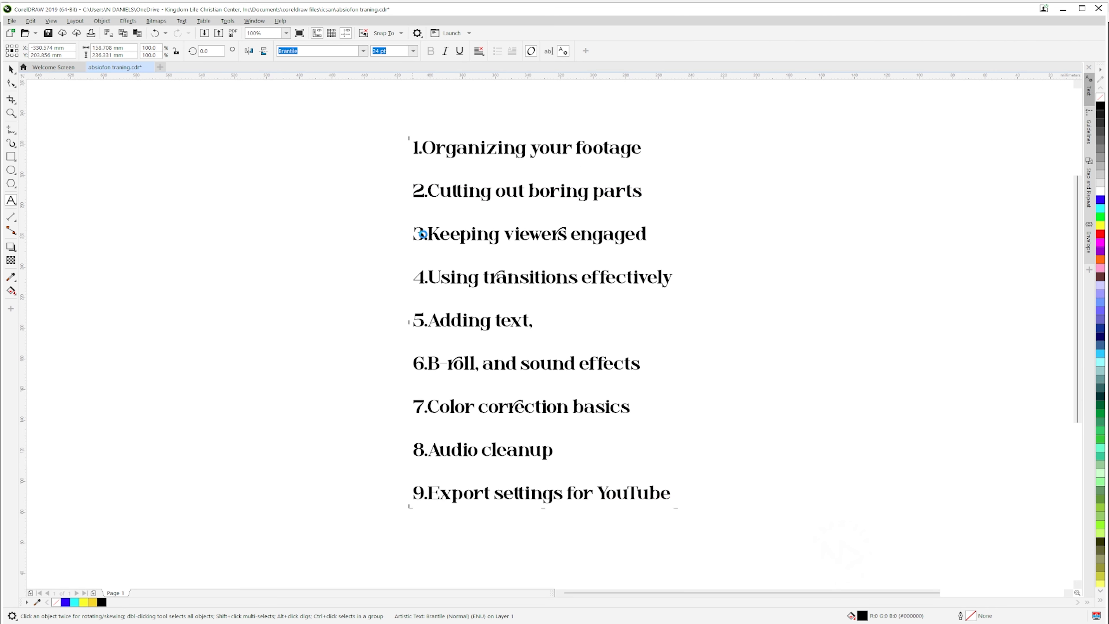
Replace the duplicates' text with lines 3 to 9 of the CorelDRAW list, "3.Keeping viewers engaged" through "9.Export settings for YouTube"
left_click_drag(652, 235, 413, 235)
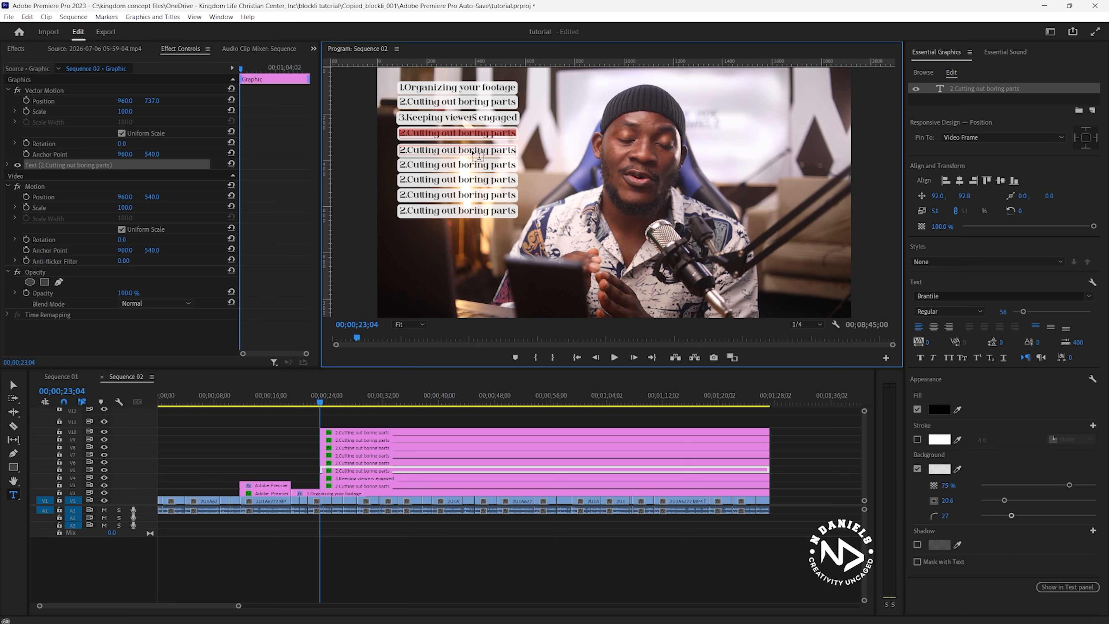
key("ctrl+v")
left_click(349, 463)
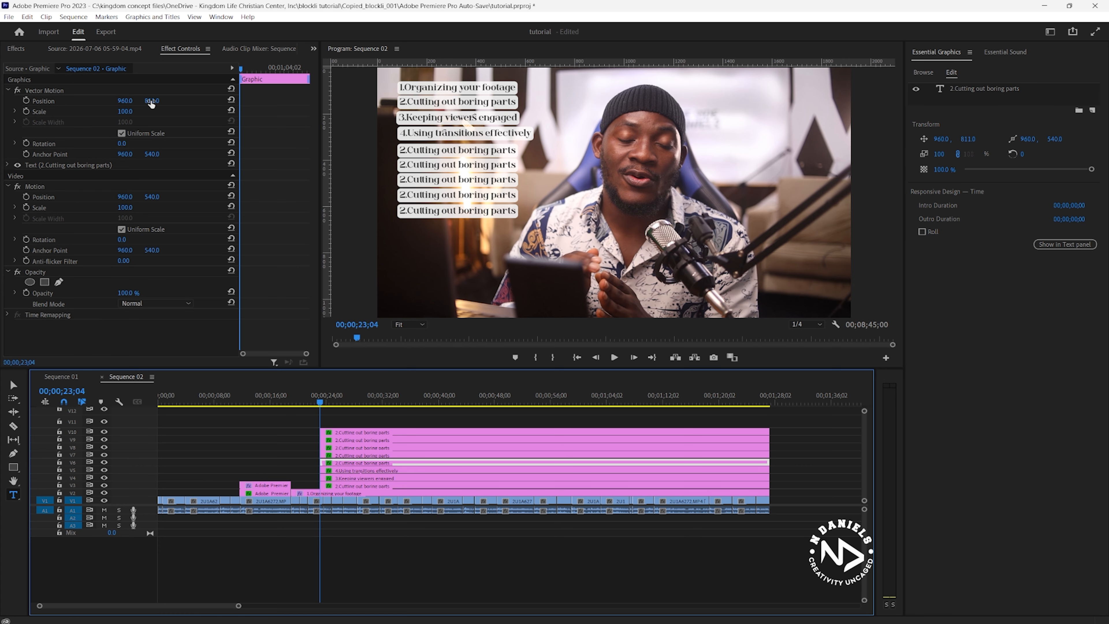
left_click_drag(158, 101, 151, 102)
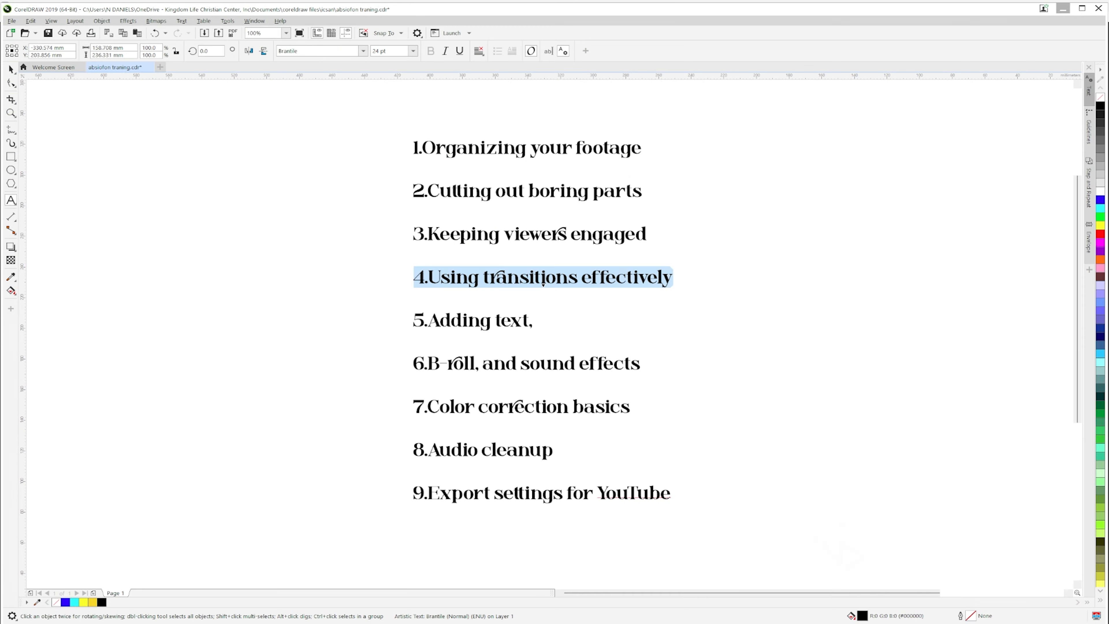
left_click_drag(414, 321, 529, 322)
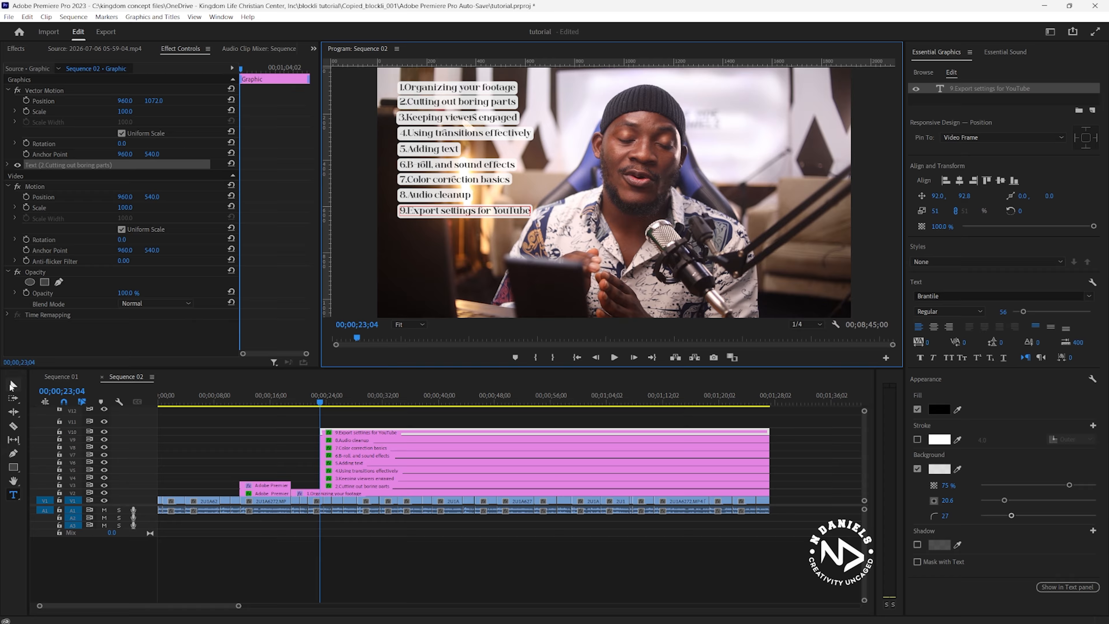
left_click(12, 385)
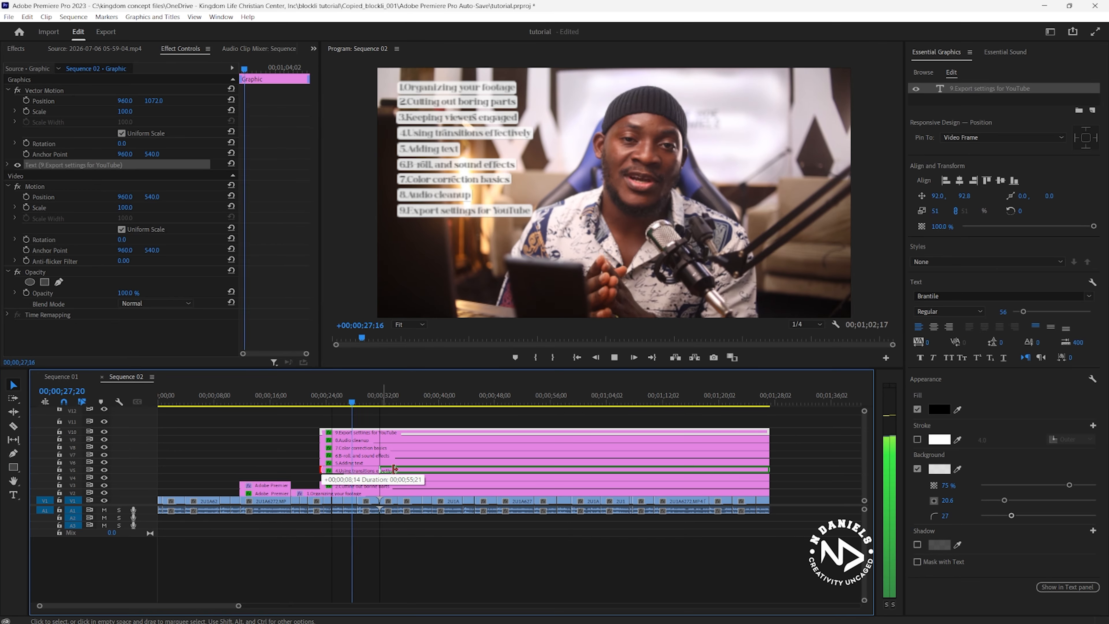
Trim the starts of topic titles 3 to 6 so they appear one after another in time with the speech
left_click_drag(399, 471, 378, 475)
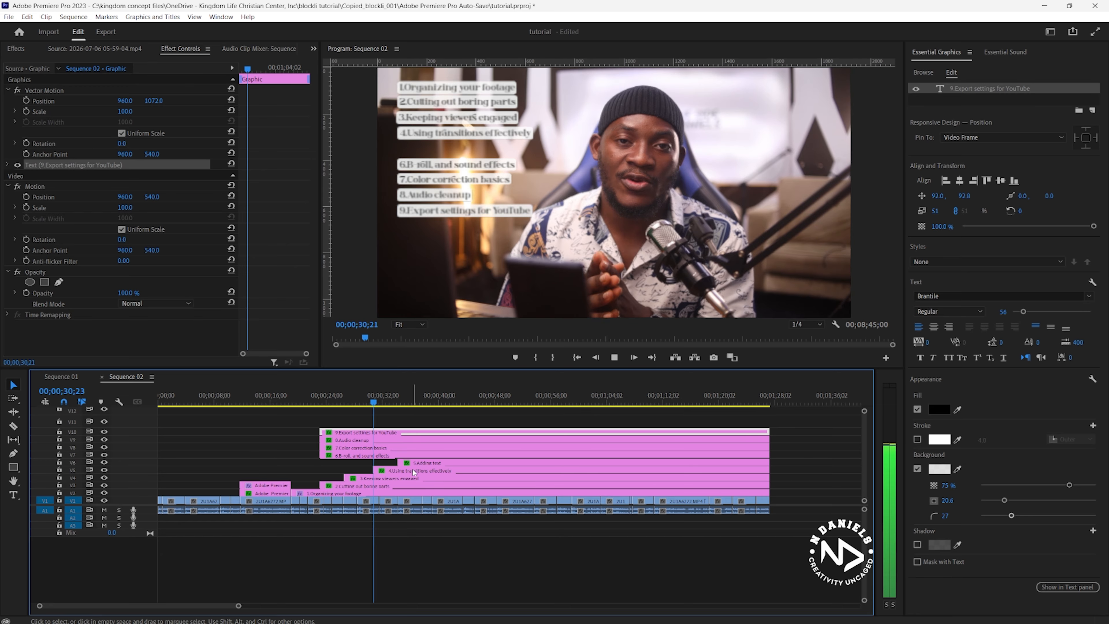
left_click_drag(321, 455, 564, 455)
key("space")
key("space")
key("space")
key("space")
key("space")
Trim the starts of topic titles 7, 8 and 9 into a staggered order and pull titles 6 and 7 slightly earlier
left_click_drag(321, 447, 602, 445)
left_click_drag(564, 455, 541, 454)
left_click_drag(321, 440, 686, 440)
left_click_drag(603, 447, 562, 446)
left_click(562, 400)
key("space")
left_click_drag(321, 432, 724, 433)
scroll(716, 437, "down", 1)
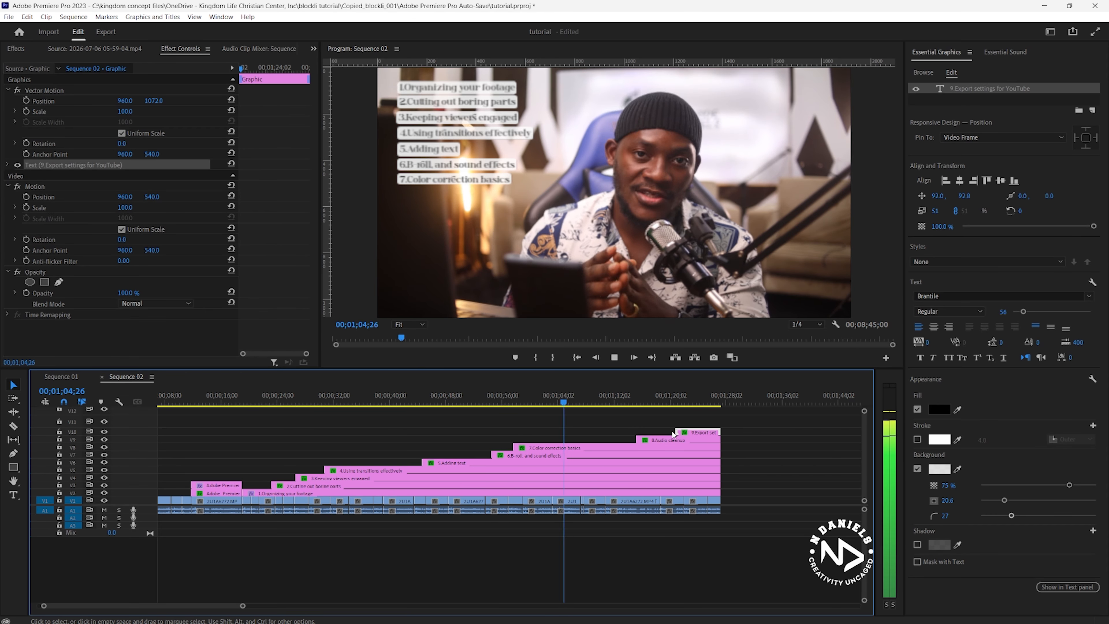
Move the start of "8.Audio cleanup" to about 00;01;10 and start "9.Export settings for YouTube" shortly after it, matching the speech
key("space")
left_click(592, 501)
left_click(628, 437)
left_click_drag(637, 439, 599, 440)
key("space")
left_click(595, 501)
key("space")
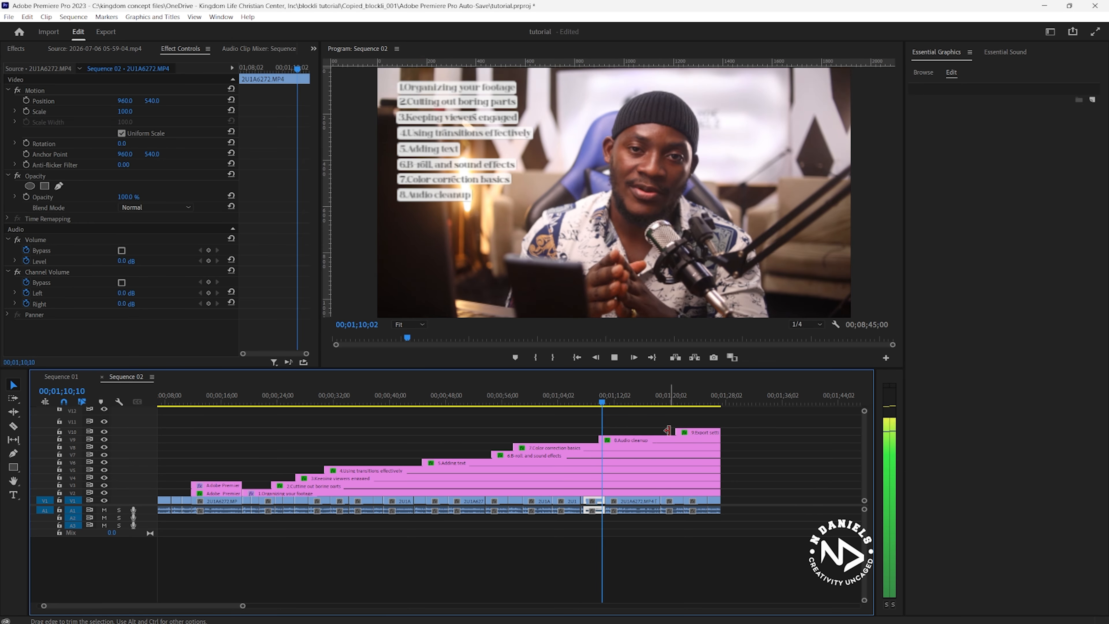
left_click_drag(676, 432, 616, 432)
Select all nine topic titles and extend their ends past the end of the footage
left_click_drag(711, 423, 749, 492)
left_click_drag(720, 485, 782, 484)
key("minus")
Apply the "+++ SLIDE - RIGHT + LEFT" preset to all topic titles and cut their ends back to the footage's end
left_click(404, 501)
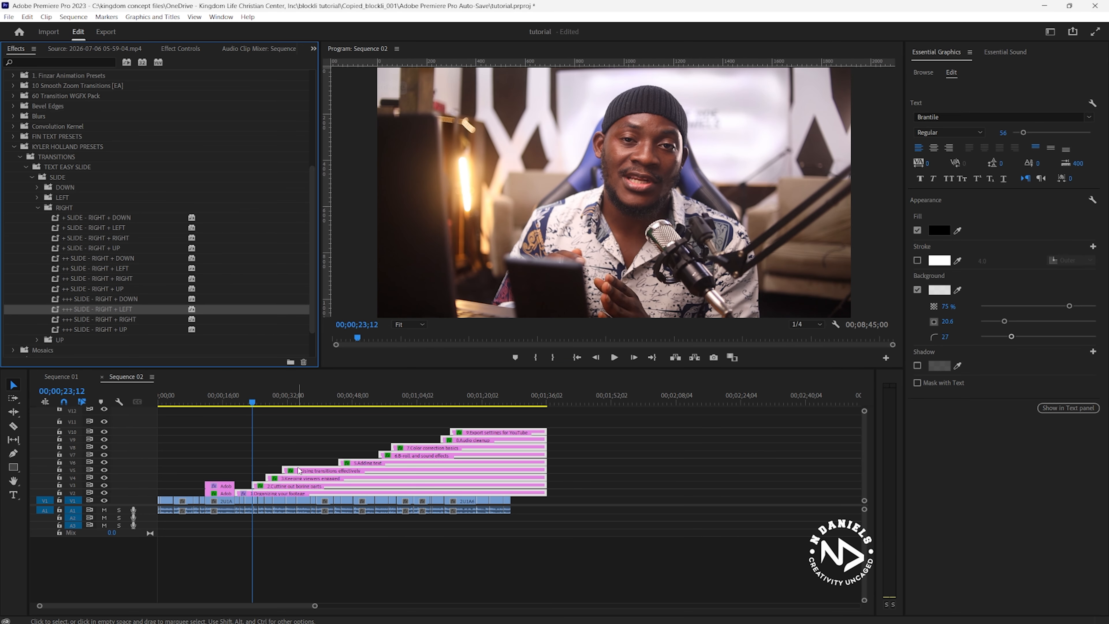
left_click_drag(75, 307, 280, 493)
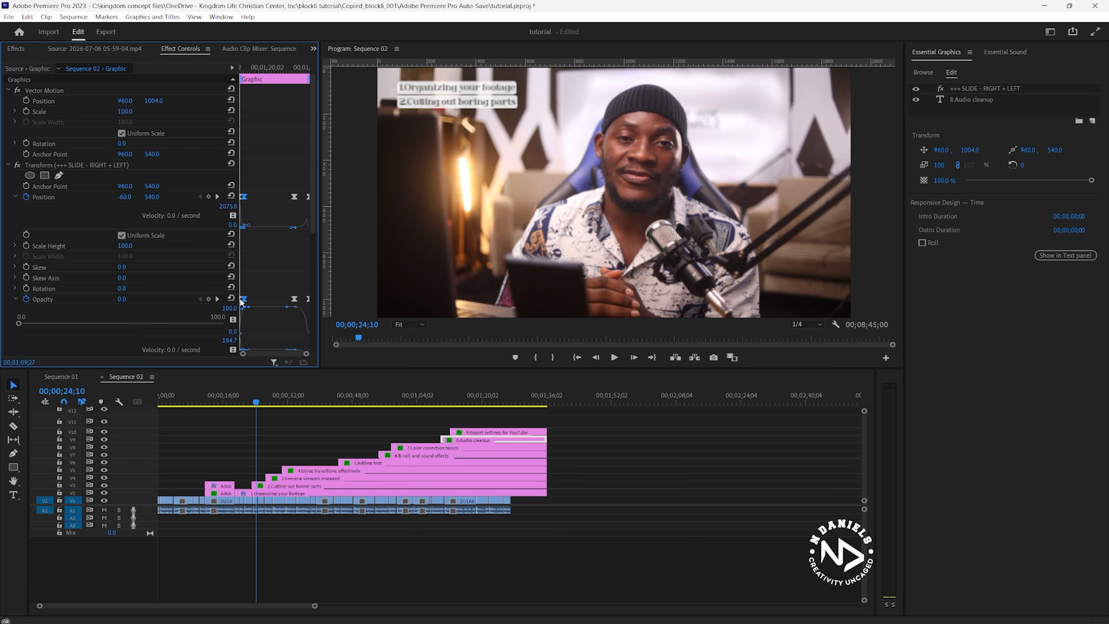
left_click_drag(571, 420, 541, 483)
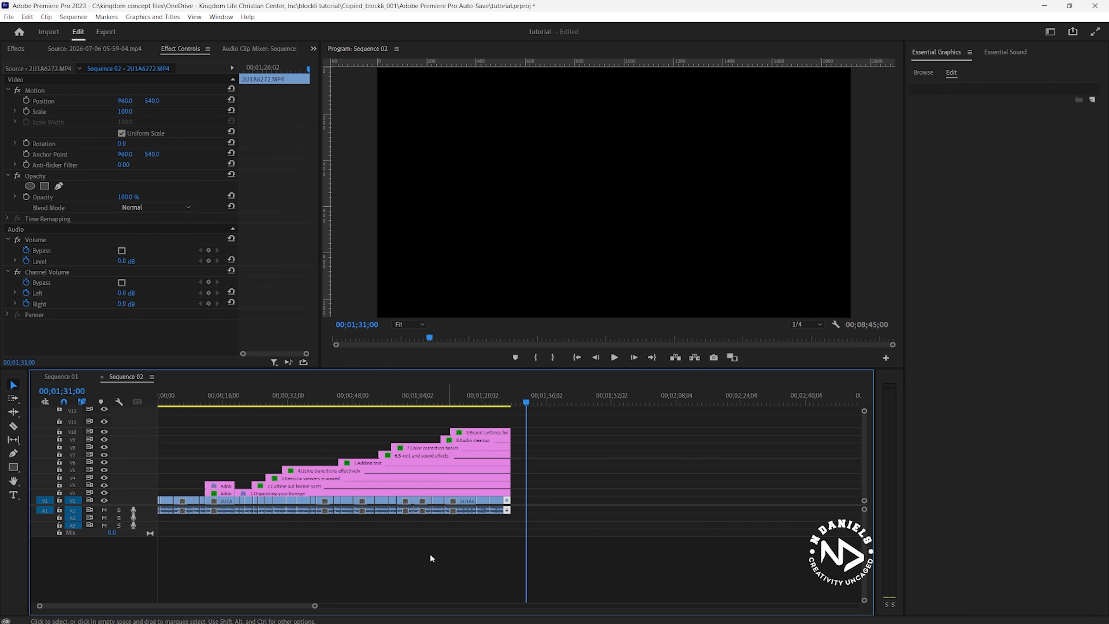
Remove the leftover graphic above the isolated clip late in the sequence
key("backslash")
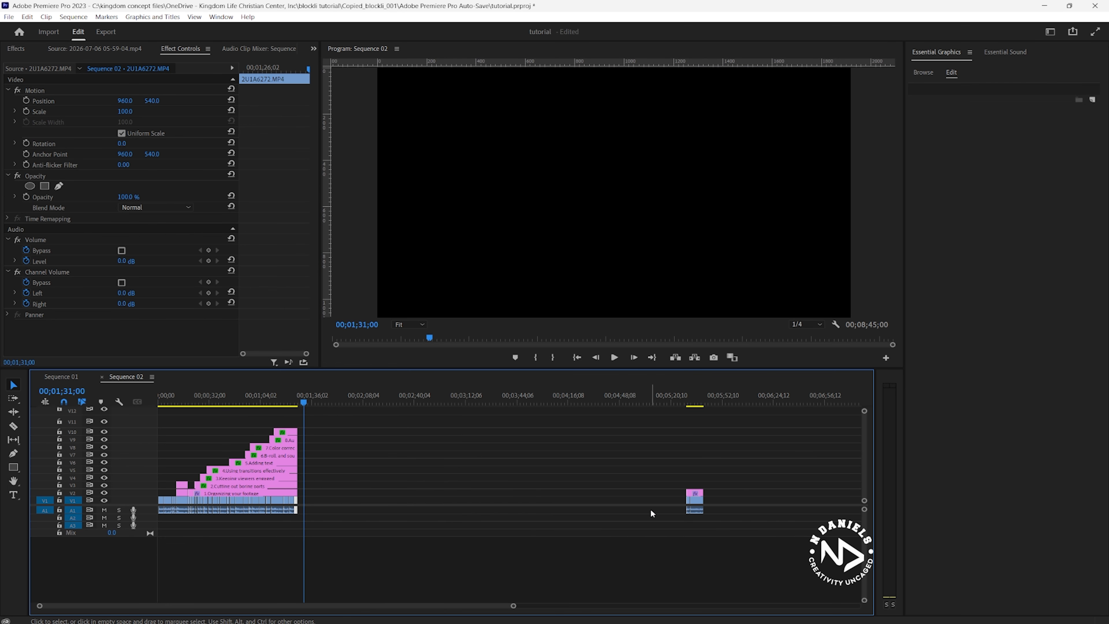
left_click(530, 567)
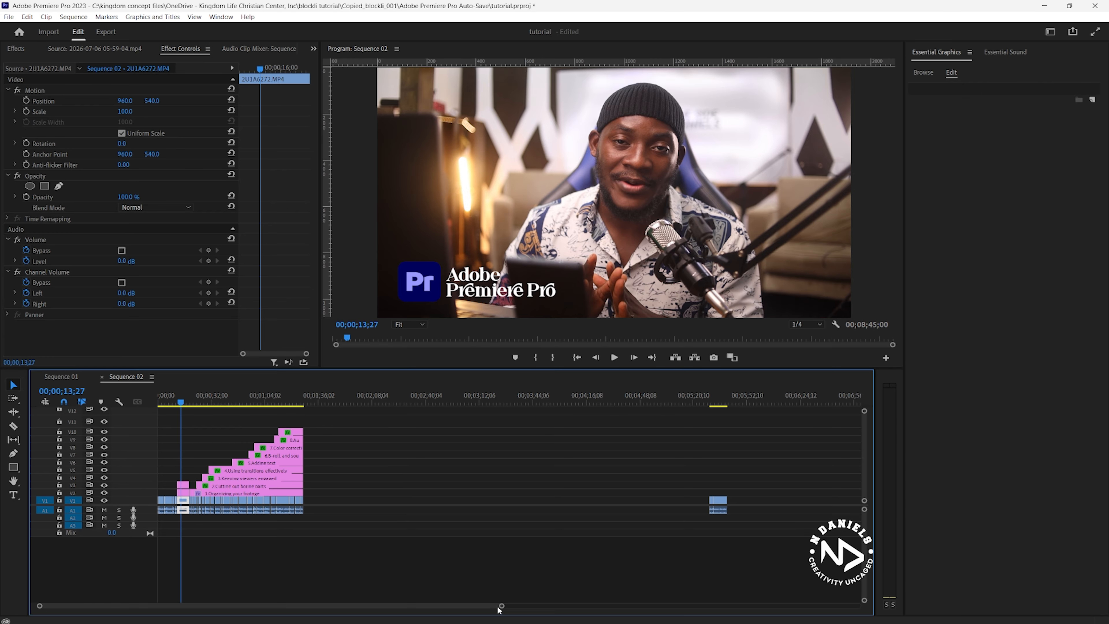
left_click_drag(501, 608, 384, 565)
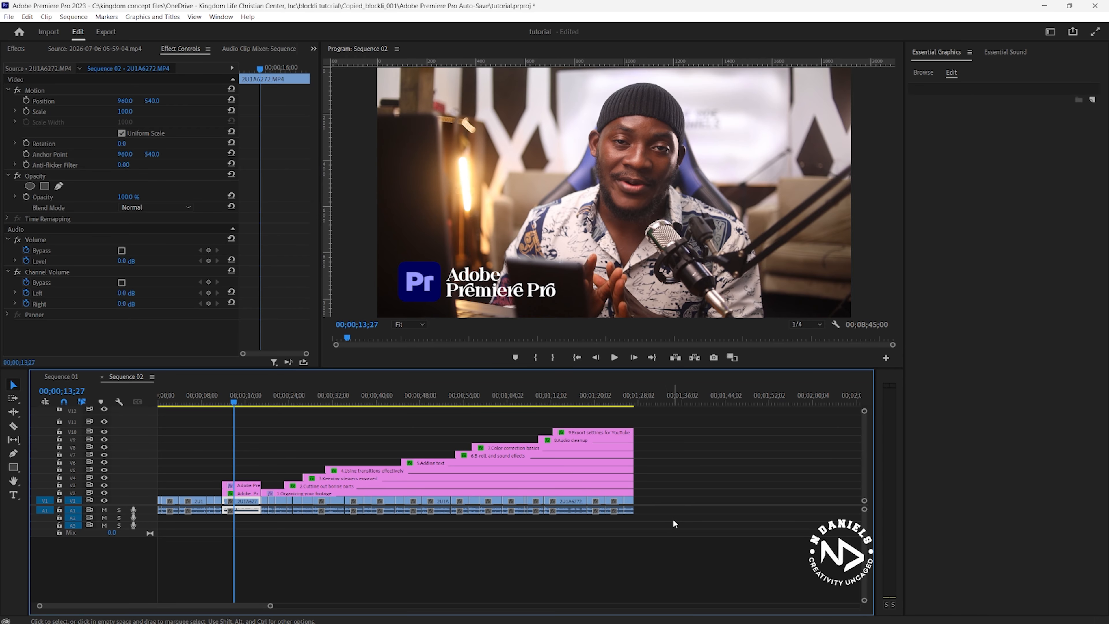
left_click(655, 513)
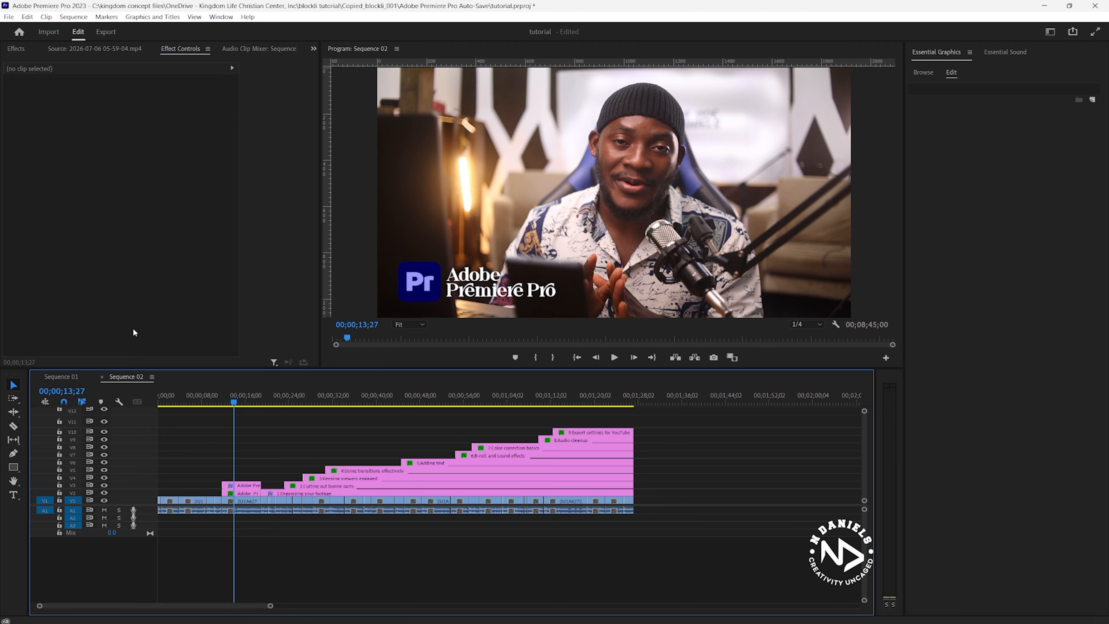
Play the opening seconds of the sequence to listen to the voice audio
left_click(171, 402)
key("space")
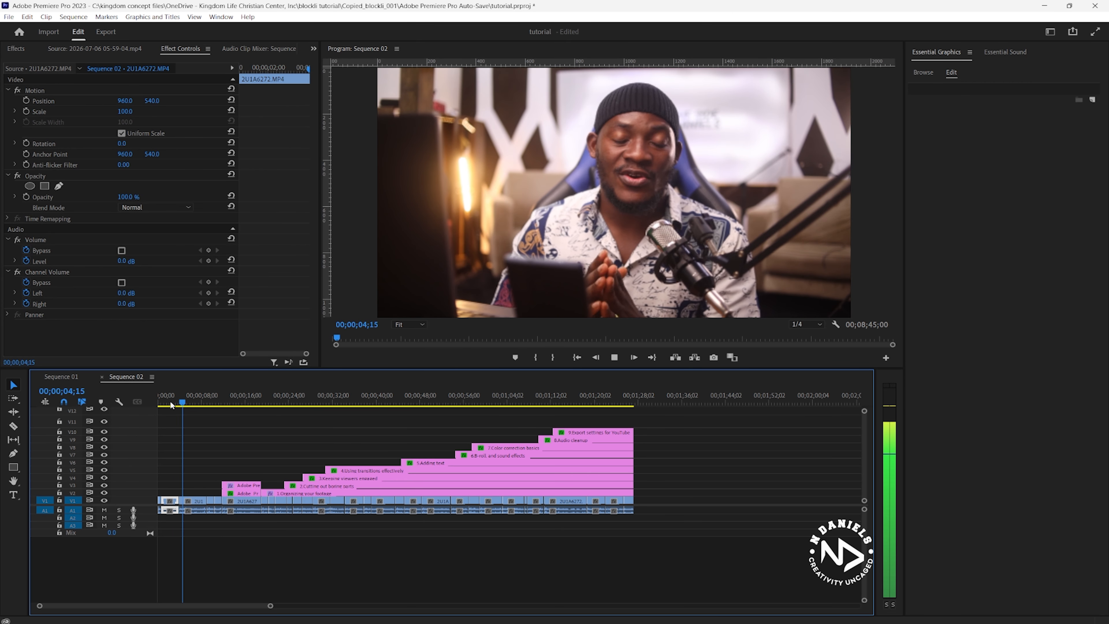
key("space")
Select all the talking-head clips, search the effects for "denoise", and apply DeNoise to them
left_click_drag(655, 495, 162, 539)
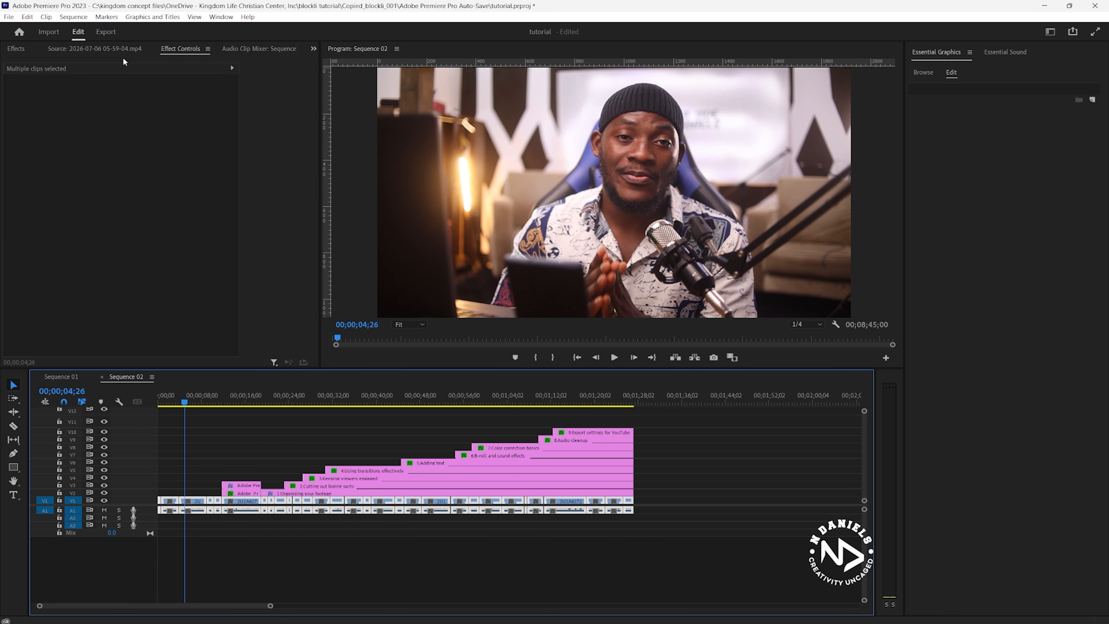
left_click(15, 49)
left_click(59, 62)
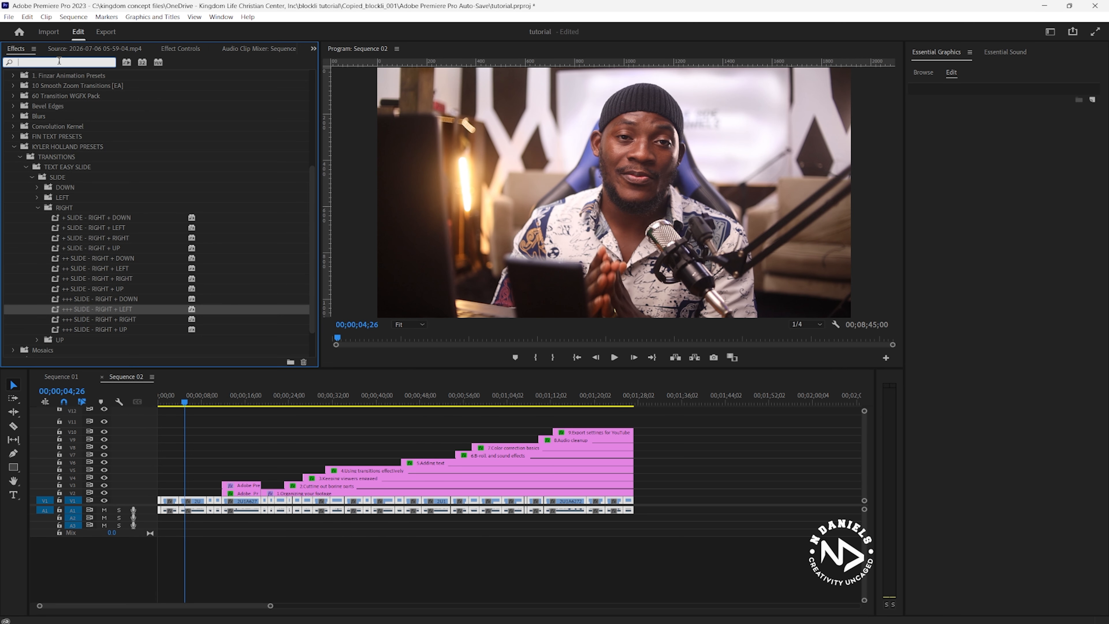
type("denois")
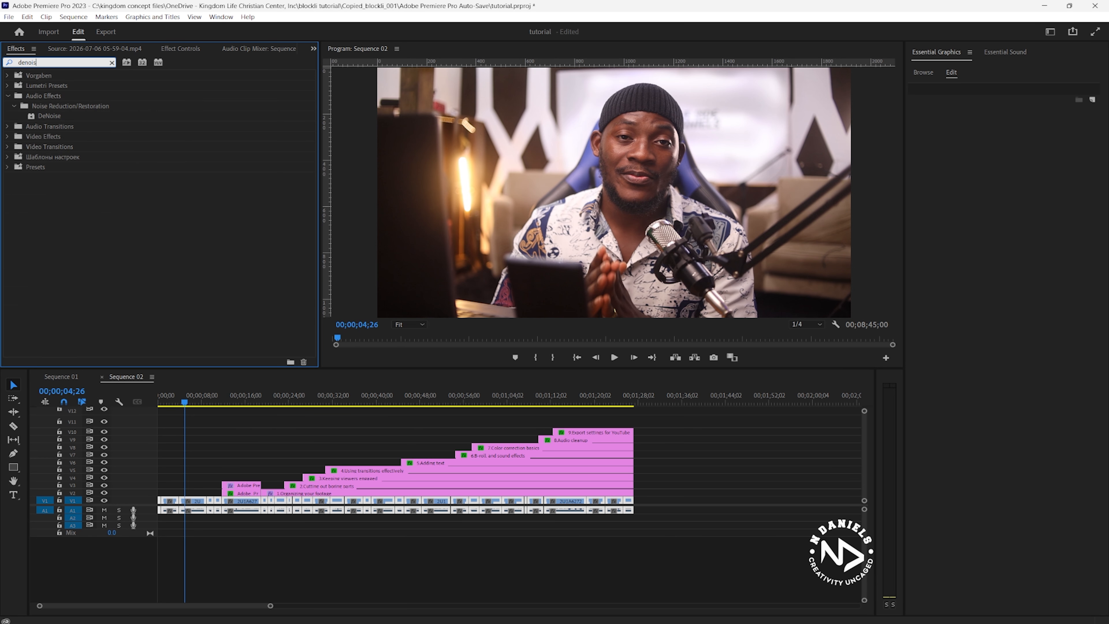
left_click_drag(49, 117, 563, 506)
left_click(194, 410)
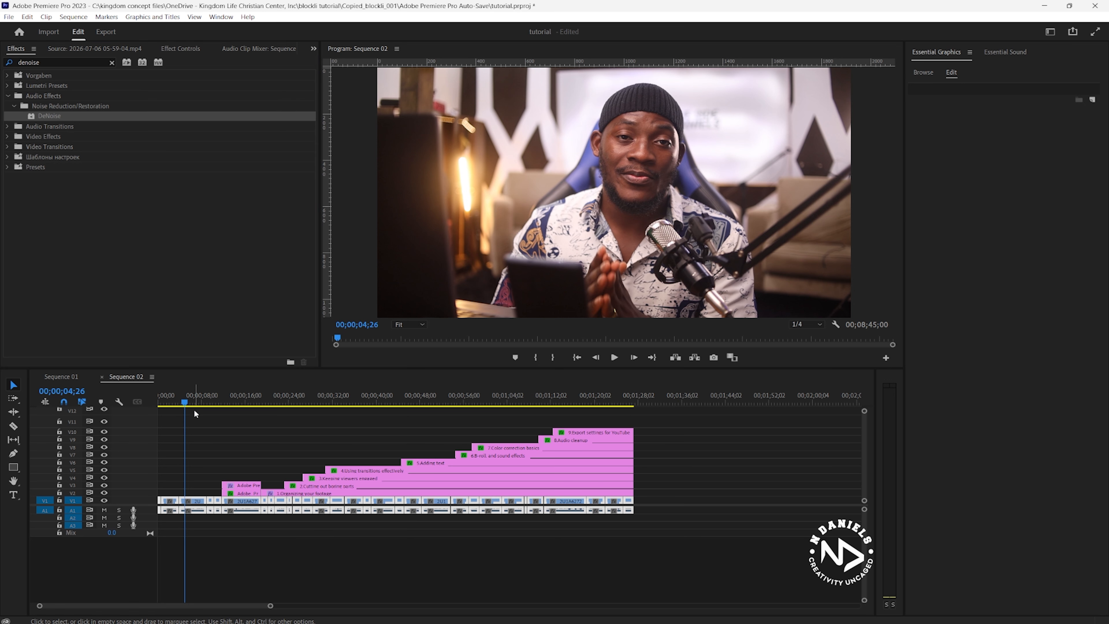
Listen to the audio from about 00;00;05, then reselect all talking-head clips and apply DeNoise again
left_click(184, 393)
key("space")
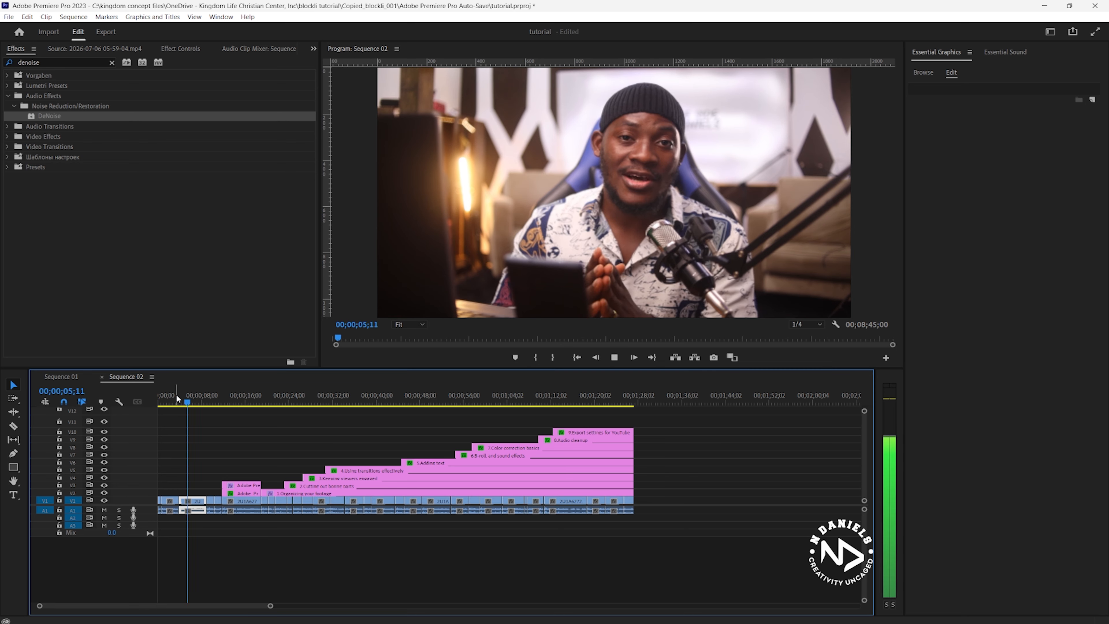
key("space")
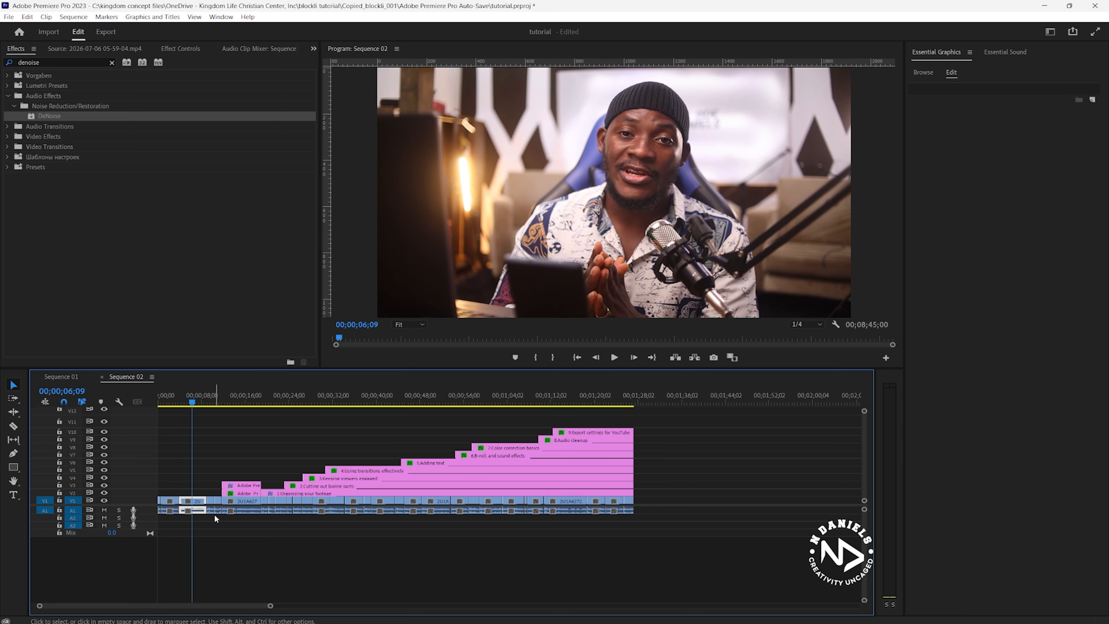
left_click_drag(658, 498, 158, 526)
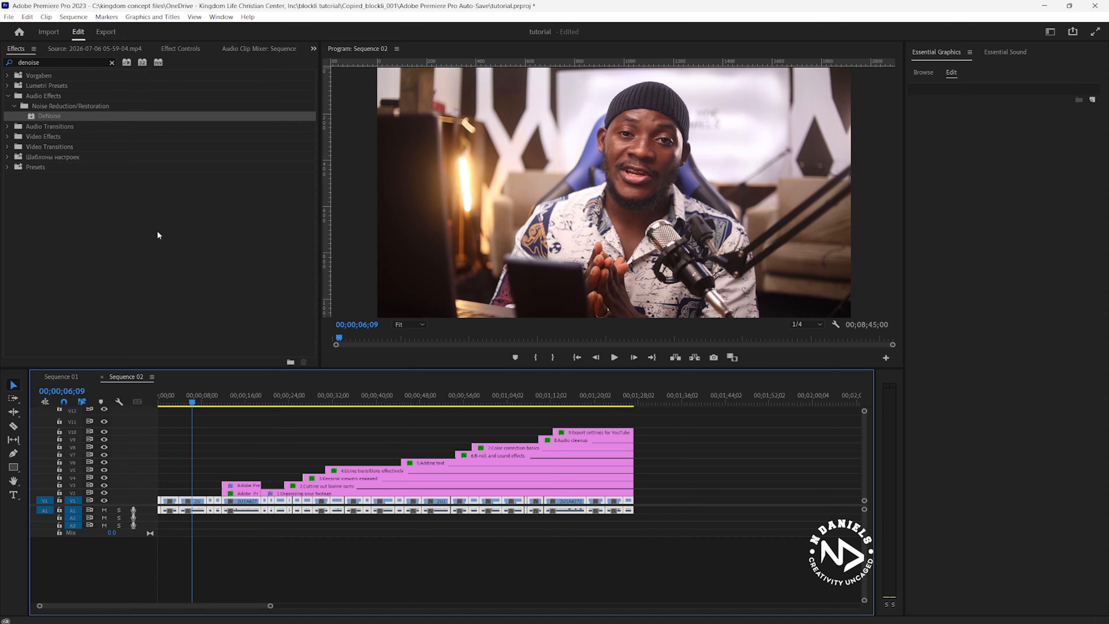
left_click_drag(41, 116, 194, 503)
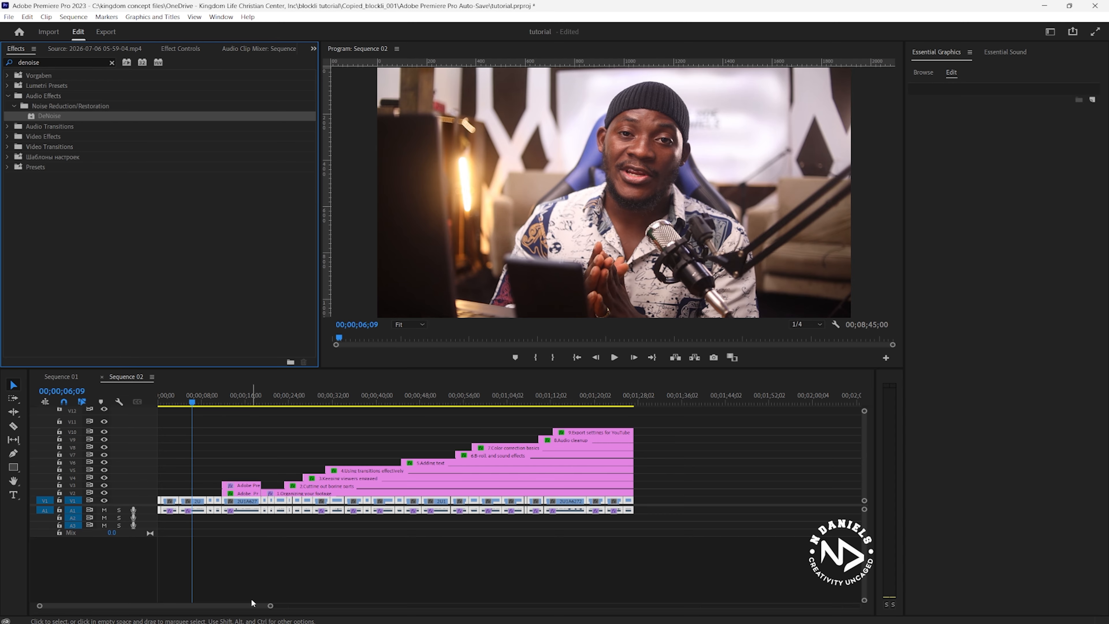
Open the DeNoise custom setup on the clip at 00;00;06;09 and play it with Output Noise Only enabled
left_click_drag(270, 606, 213, 592)
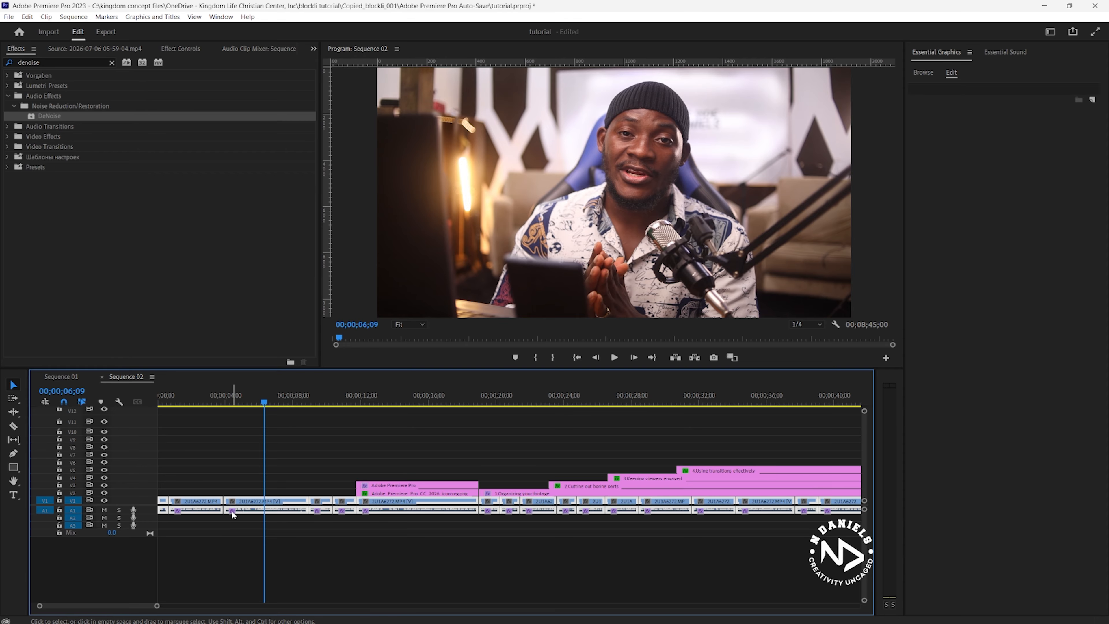
left_click(260, 511)
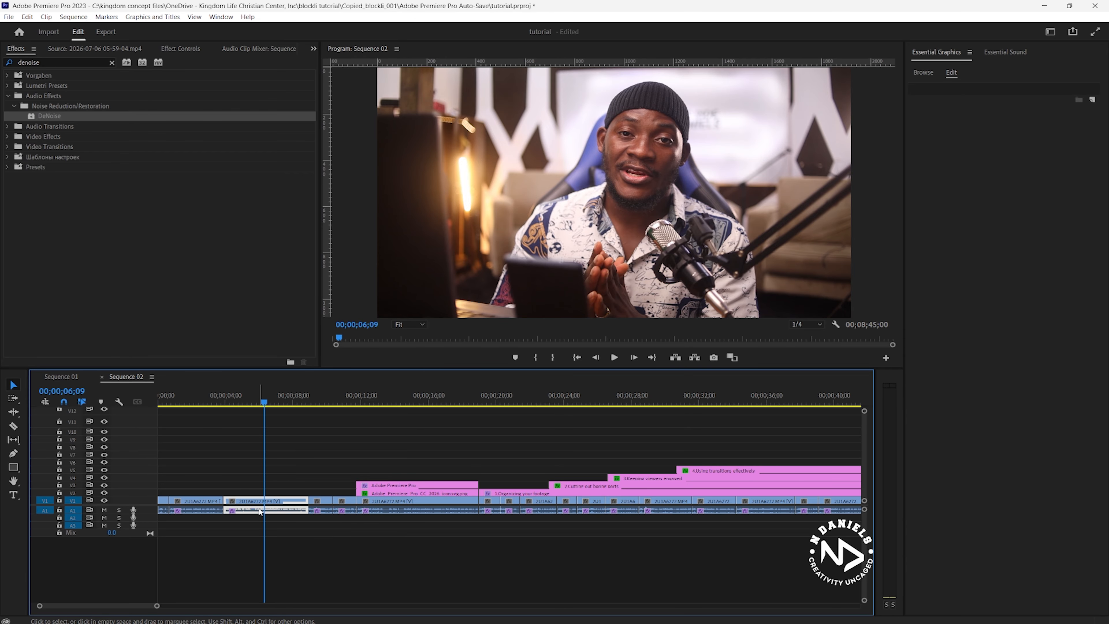
left_click(183, 48)
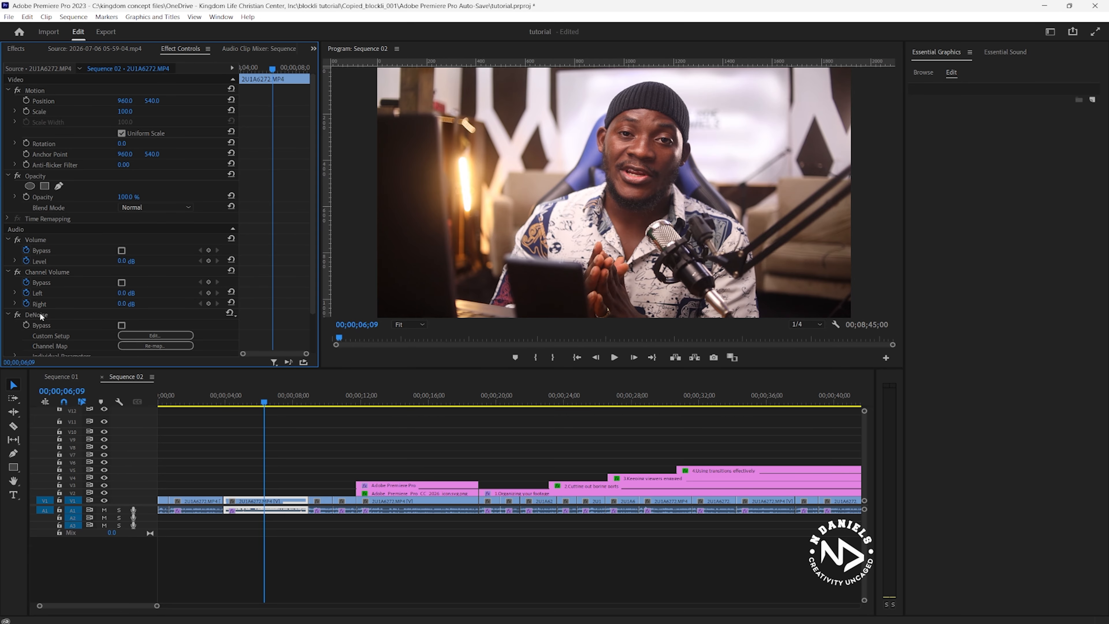
left_click(155, 335)
left_click(232, 404)
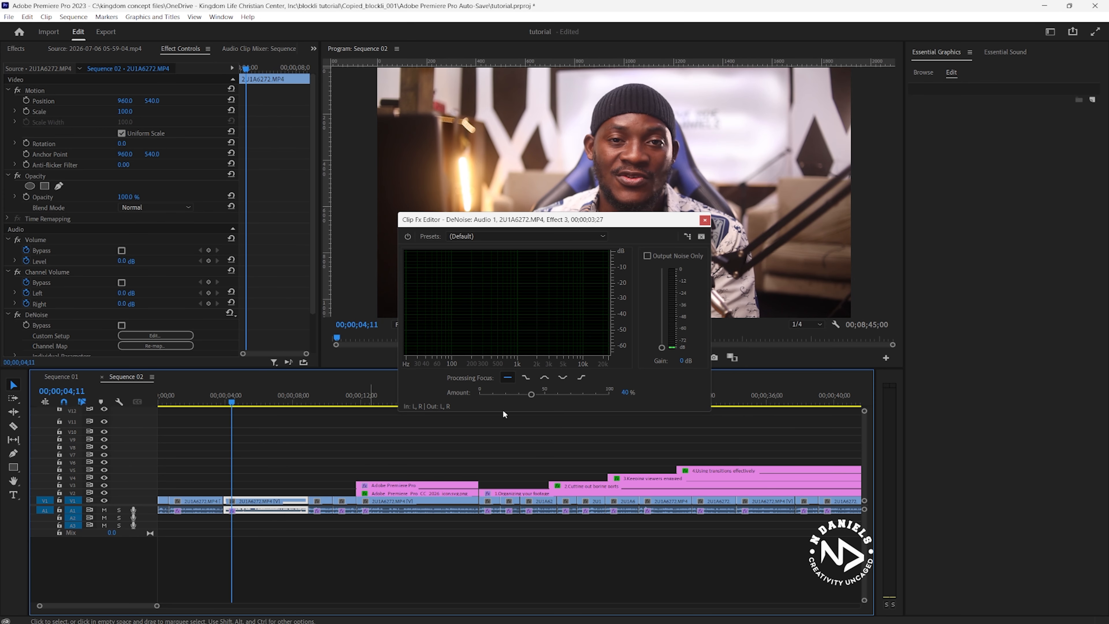
left_click(647, 256)
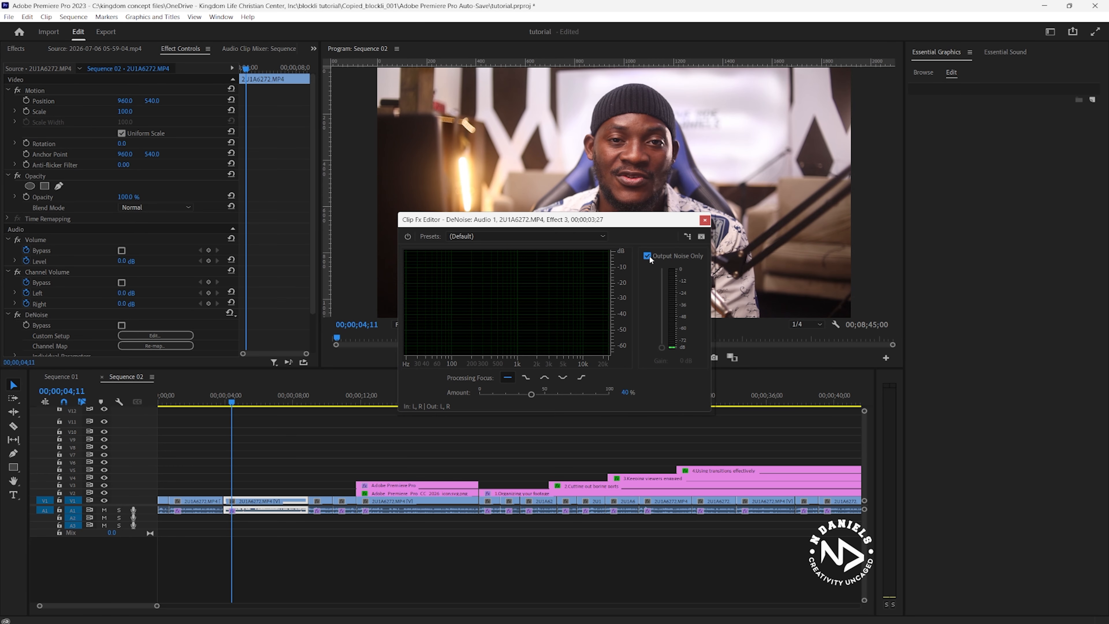
key("space")
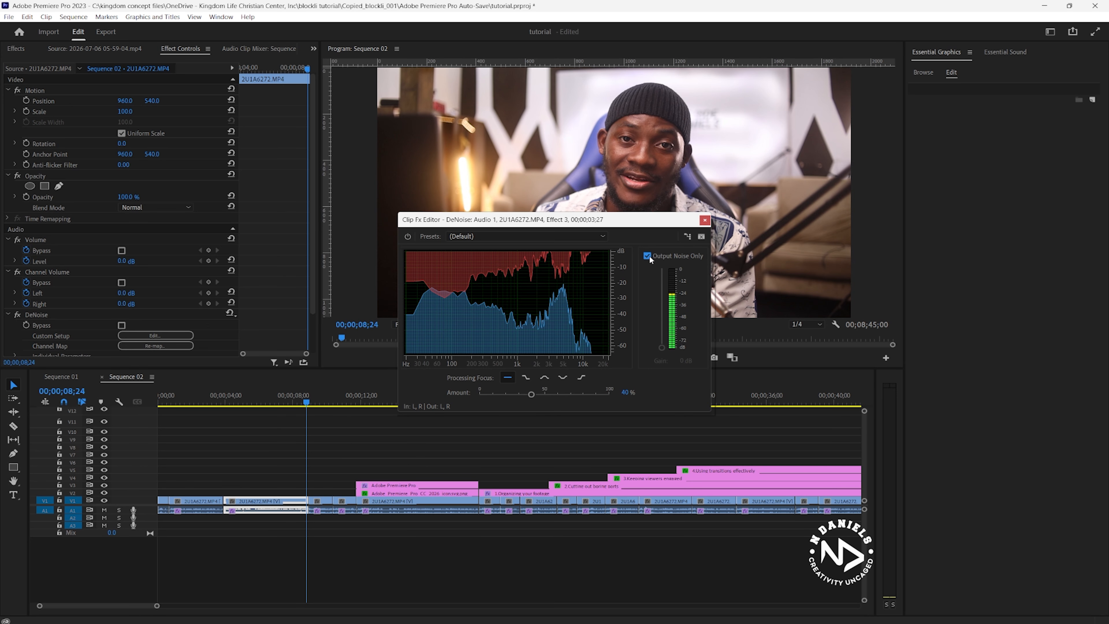
Replay the clip from about 00;00;04 with Output Noise Only disabled, and close the DeNoise editor
left_click(220, 403)
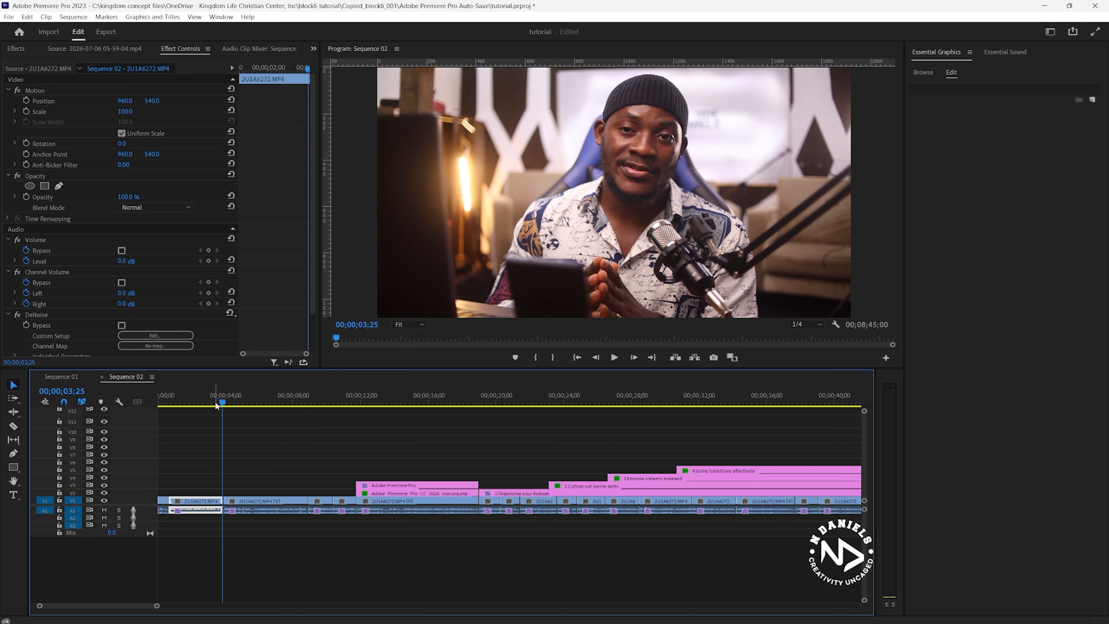
key("space")
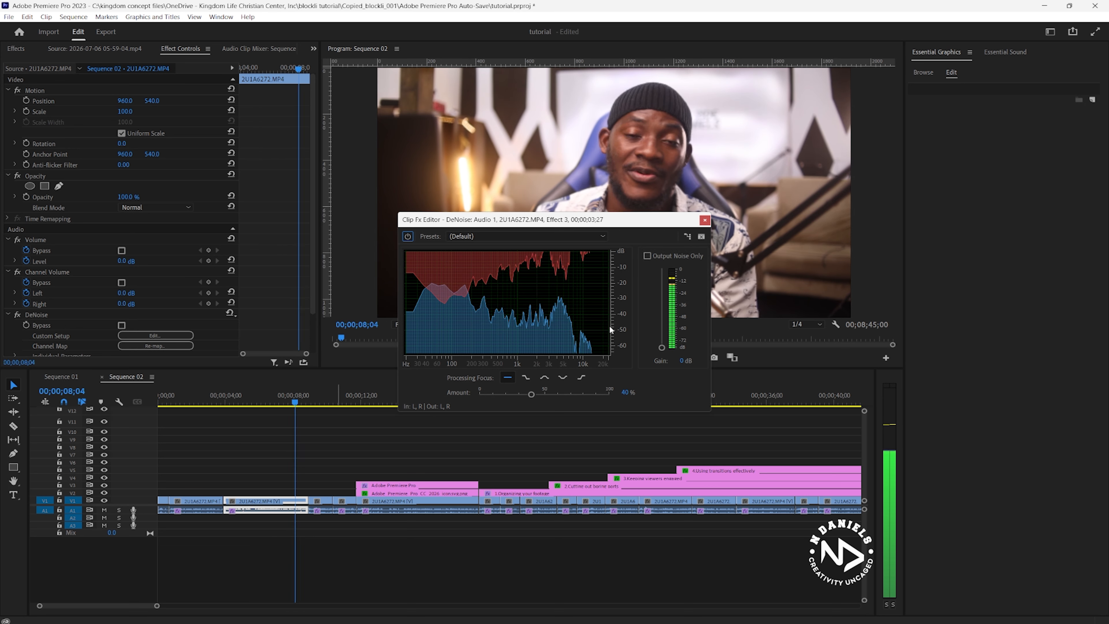
key("space")
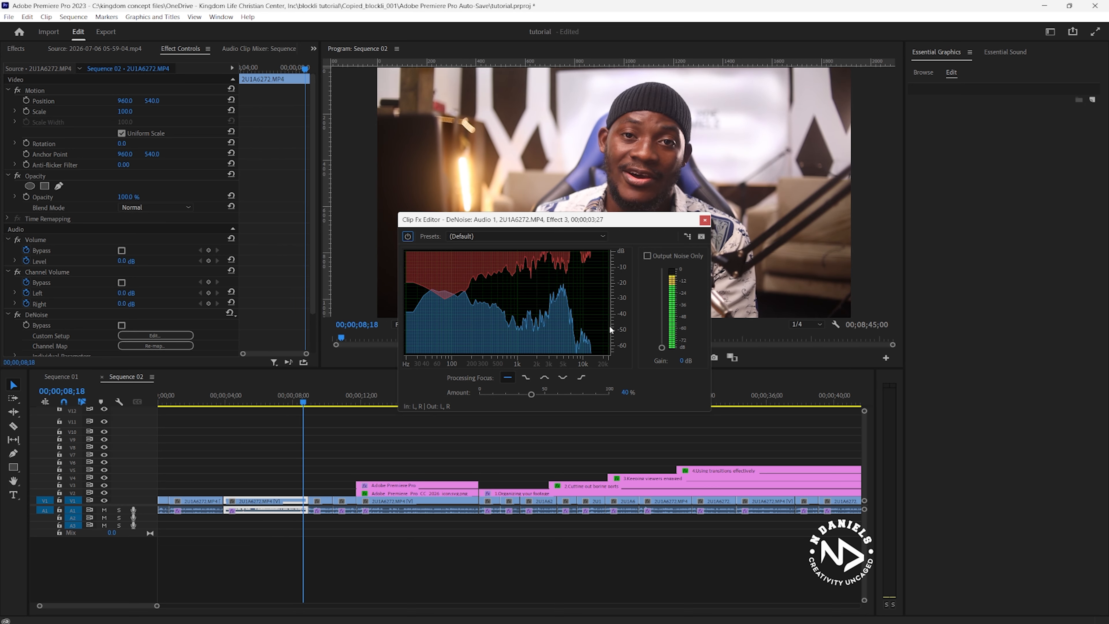
left_click(704, 219)
Move all the logo and topic title graphics up one track to free V2 above the footage
left_click_drag(157, 605, 345, 606)
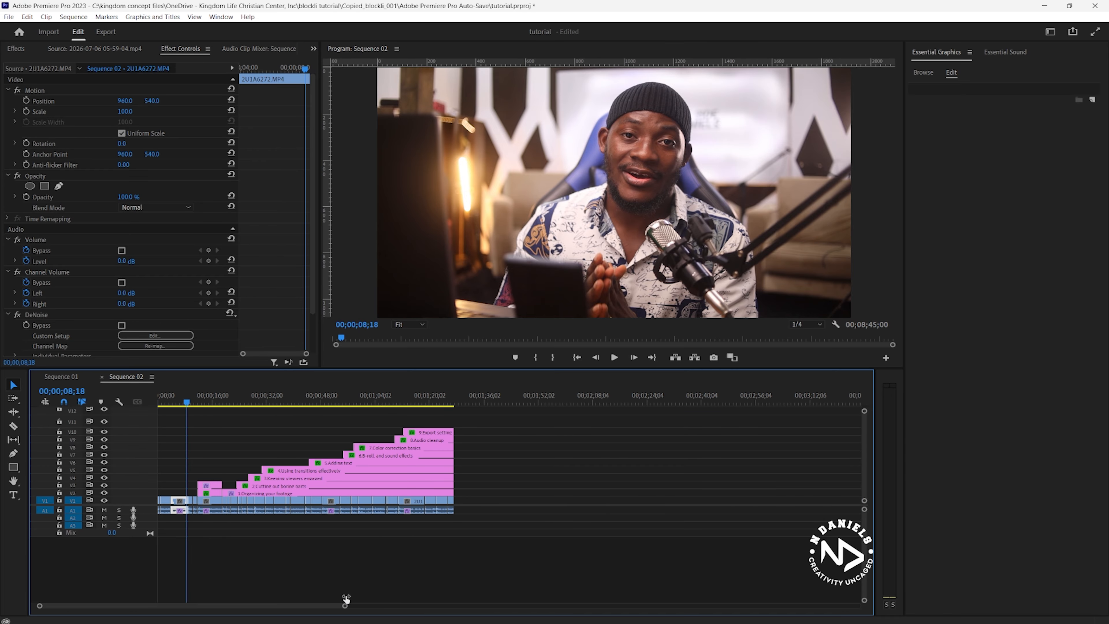
left_click_drag(490, 419, 195, 490)
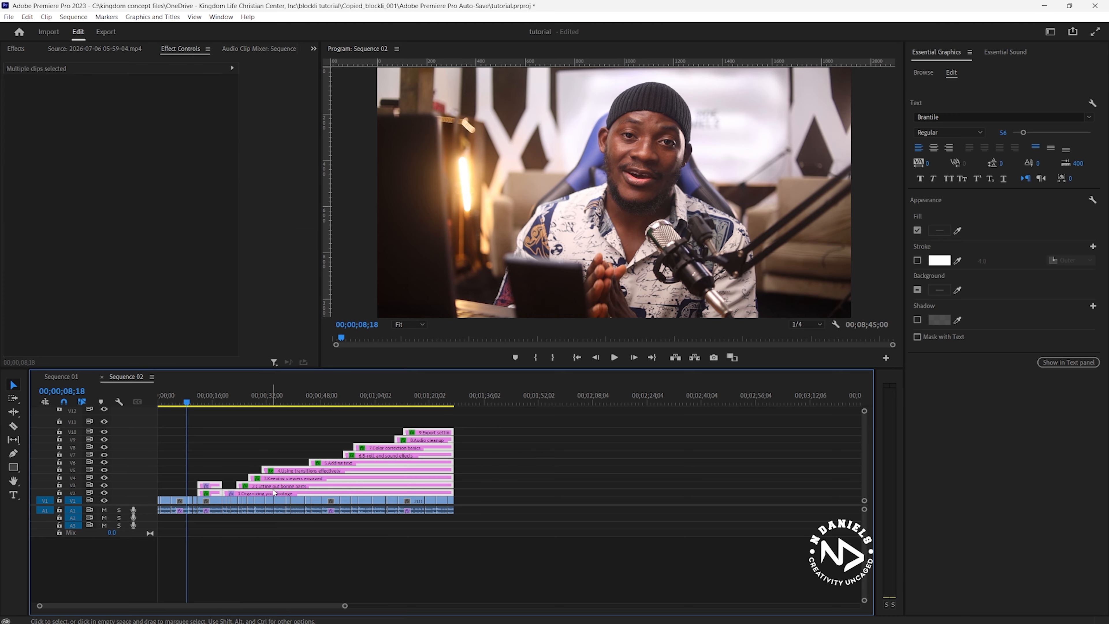
left_click_drag(275, 493, 427, 467)
left_click(480, 462)
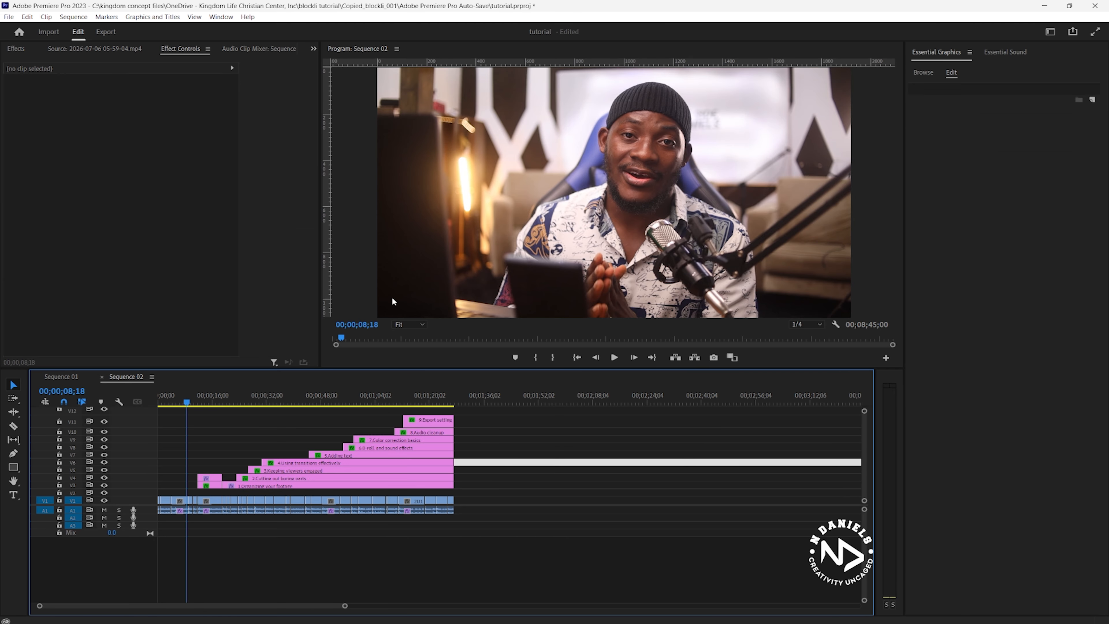
Create a 1920 x 1080 adjustment layer at 29.97 fps Drop-Frame with square pixels inside Bin
left_click(313, 49)
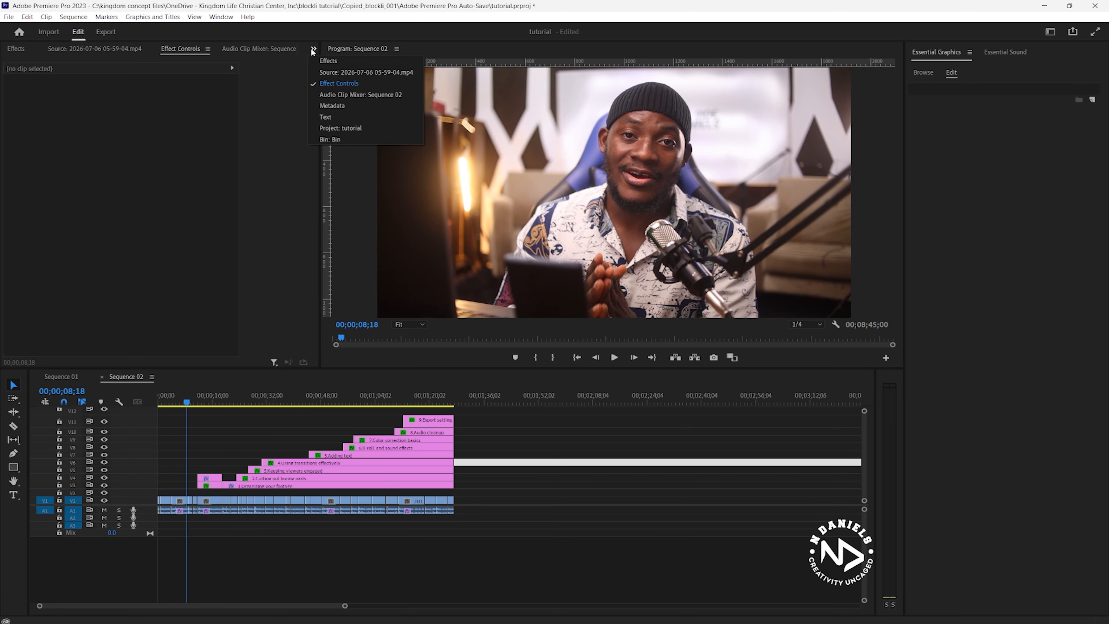
left_click(351, 132)
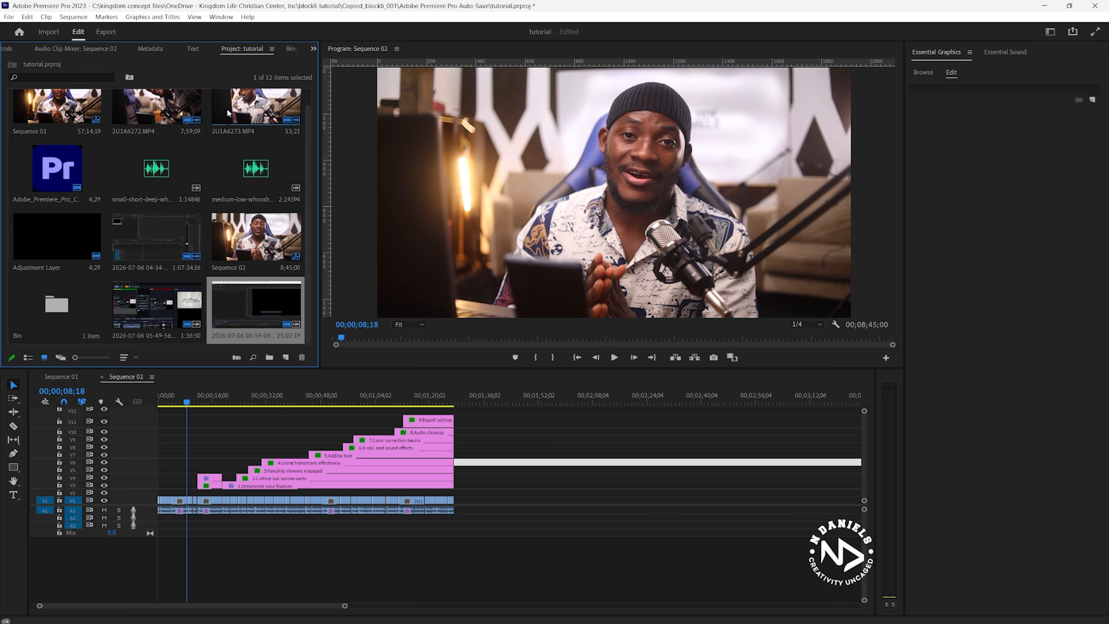
left_click(291, 48)
right_click(108, 154)
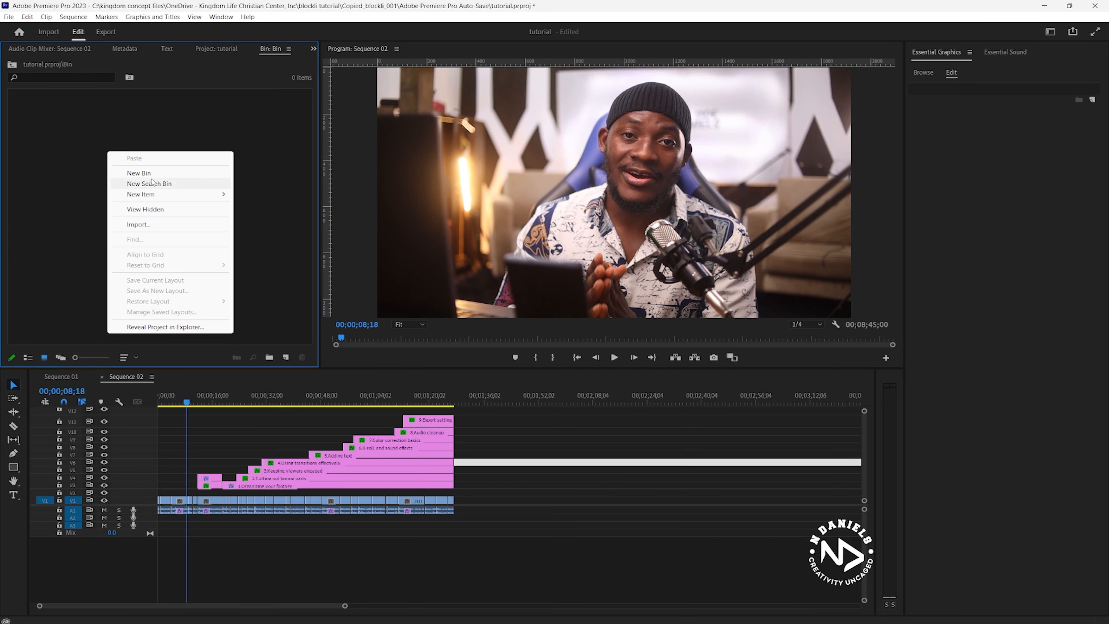
mouse_move(158, 197)
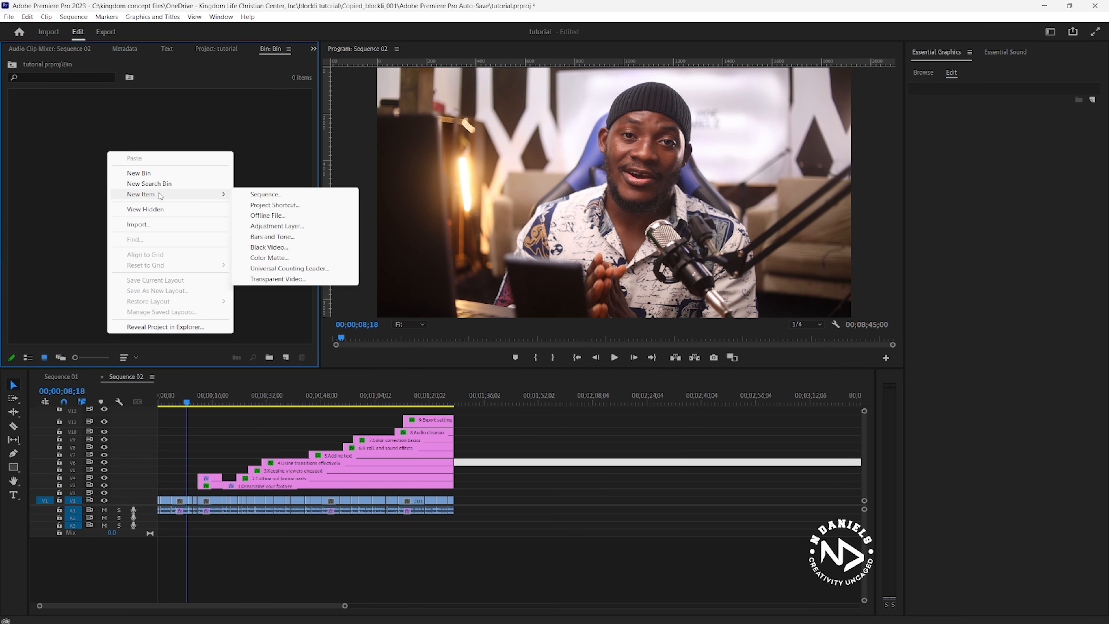
left_click(277, 227)
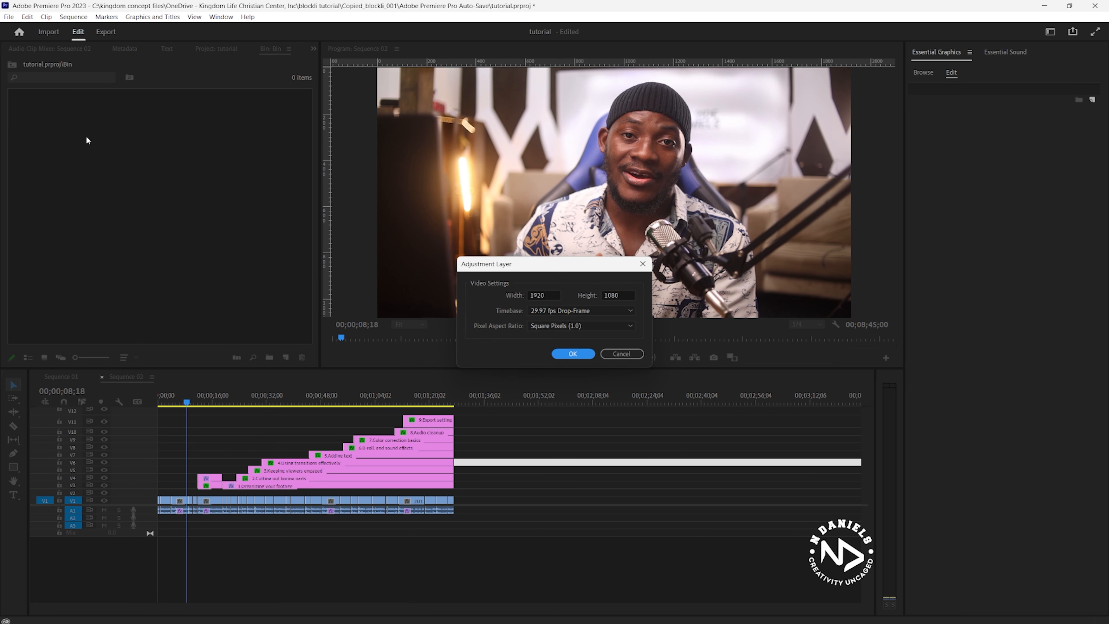
left_click(578, 354)
Place the adjustment layer on V2 and extend it over the whole talking-head footage
left_click_drag(58, 128, 450, 502)
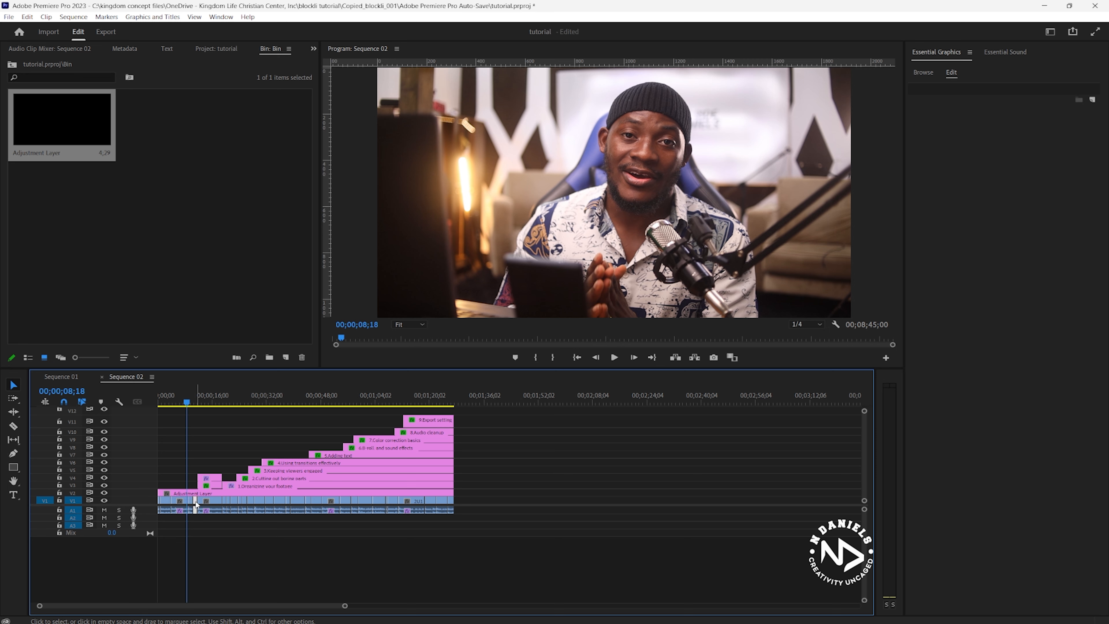
left_click(215, 502)
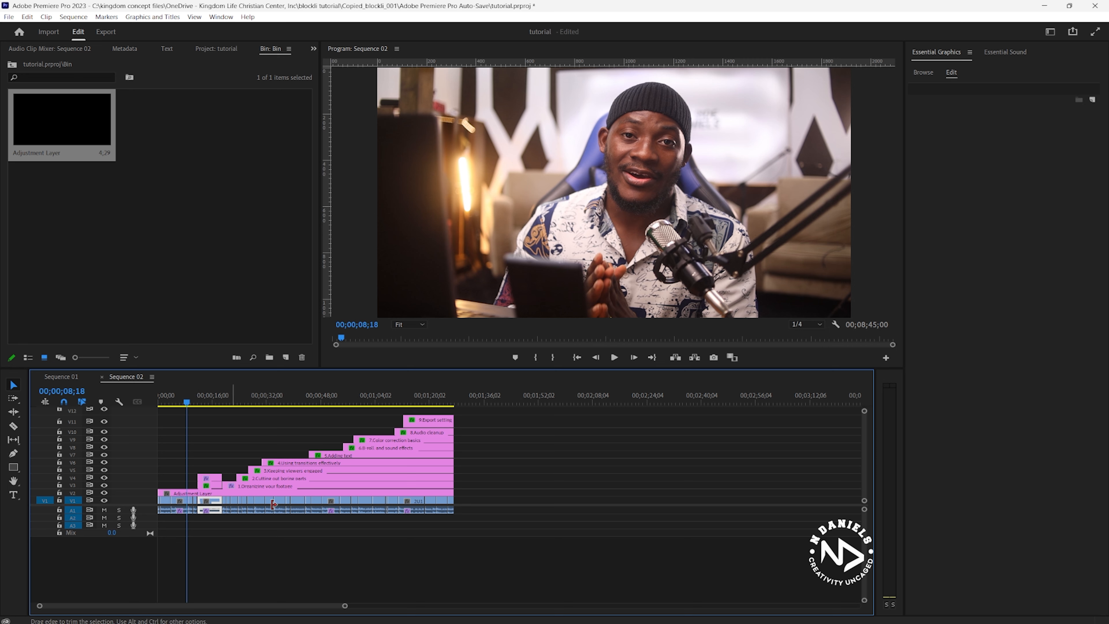
left_click(283, 503)
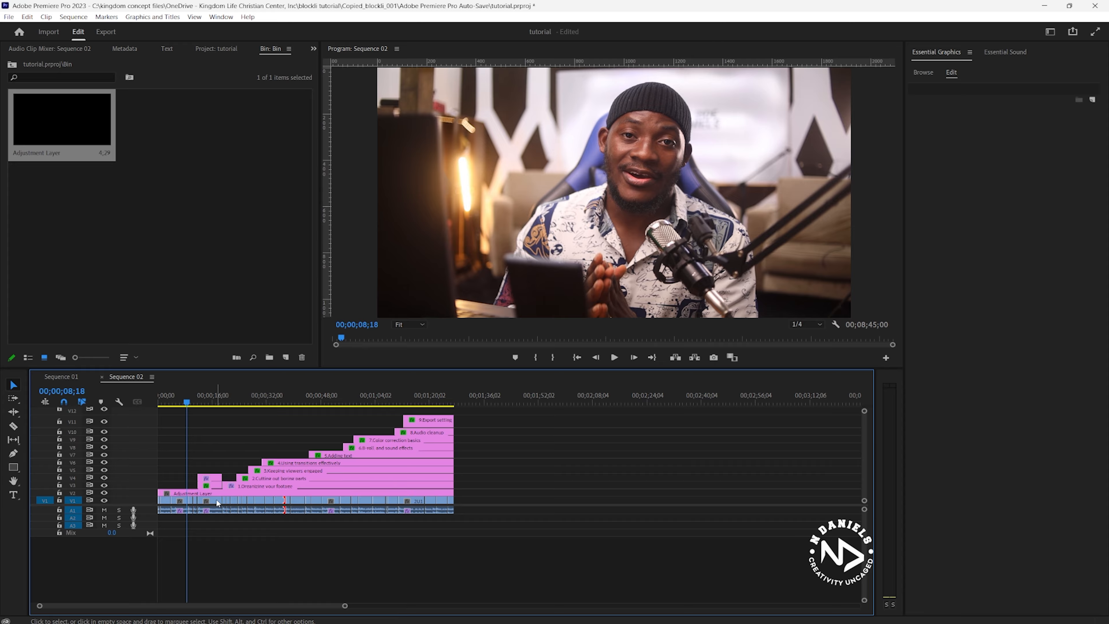
left_click(199, 495)
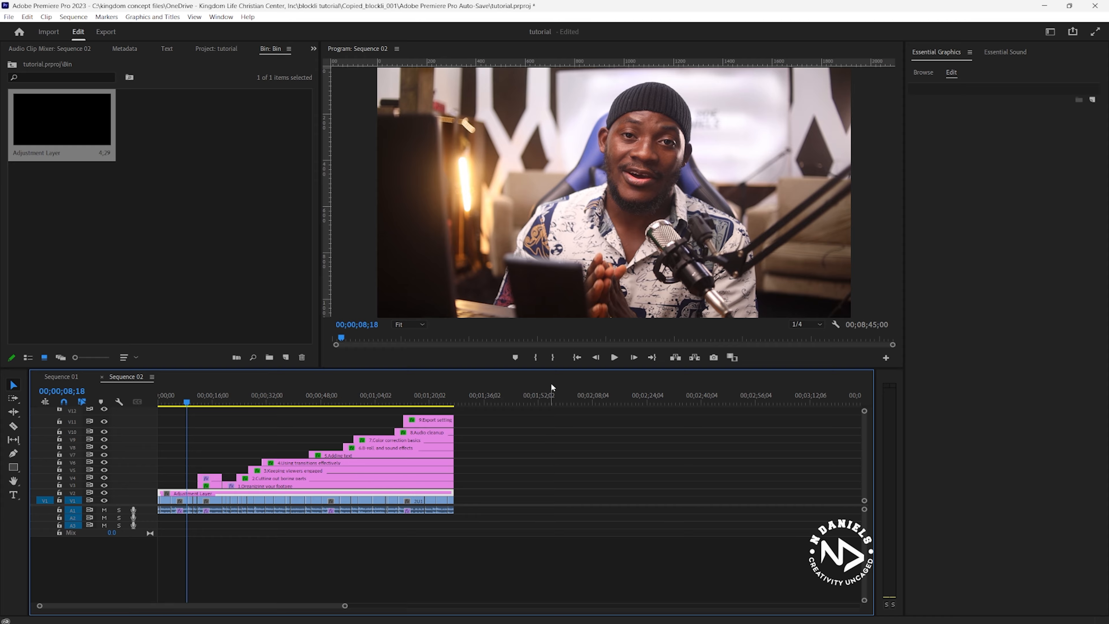
Switch to the Color workspace and set the adjustment layer's Basic Correction Contrast to about 38.8
left_click(187, 500)
left_click(1050, 32)
left_click(973, 122)
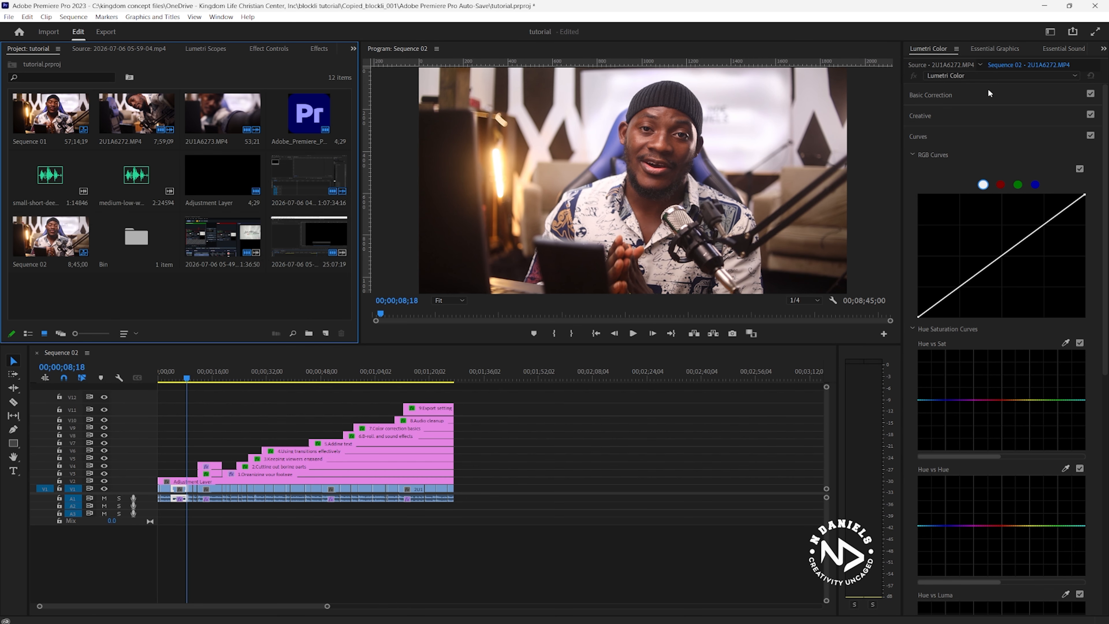
left_click(196, 481)
left_click(196, 482)
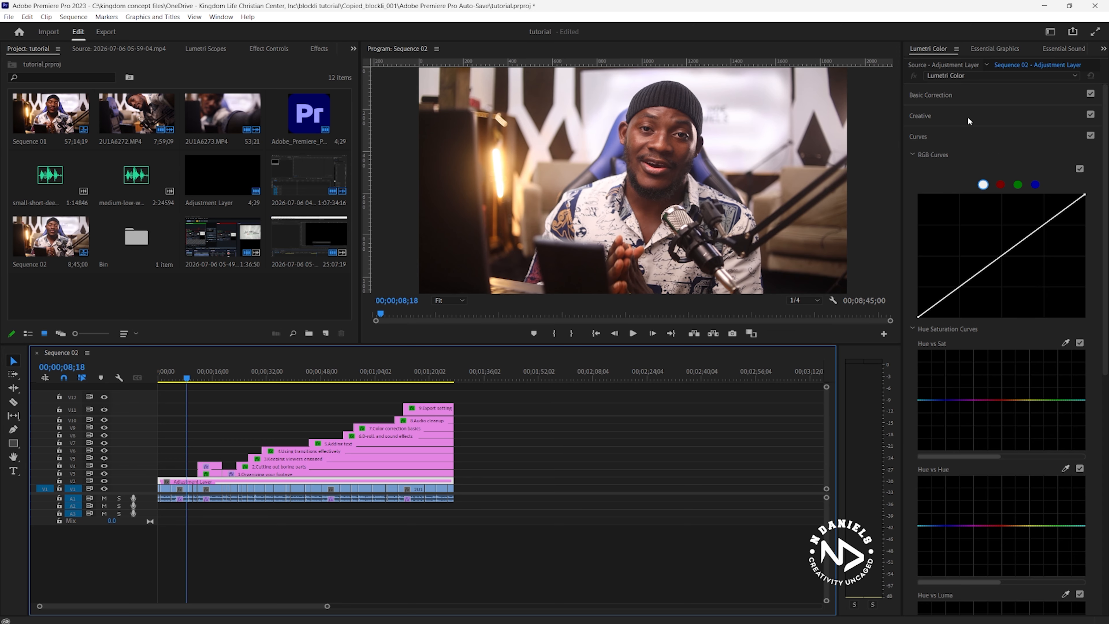
left_click(977, 96)
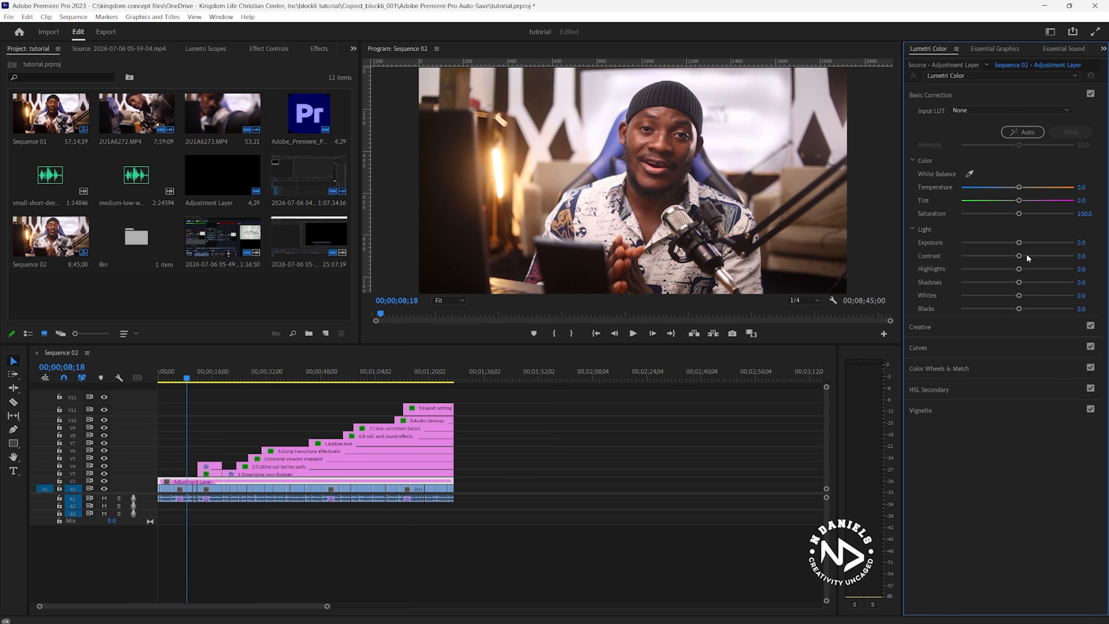
left_click(1038, 255)
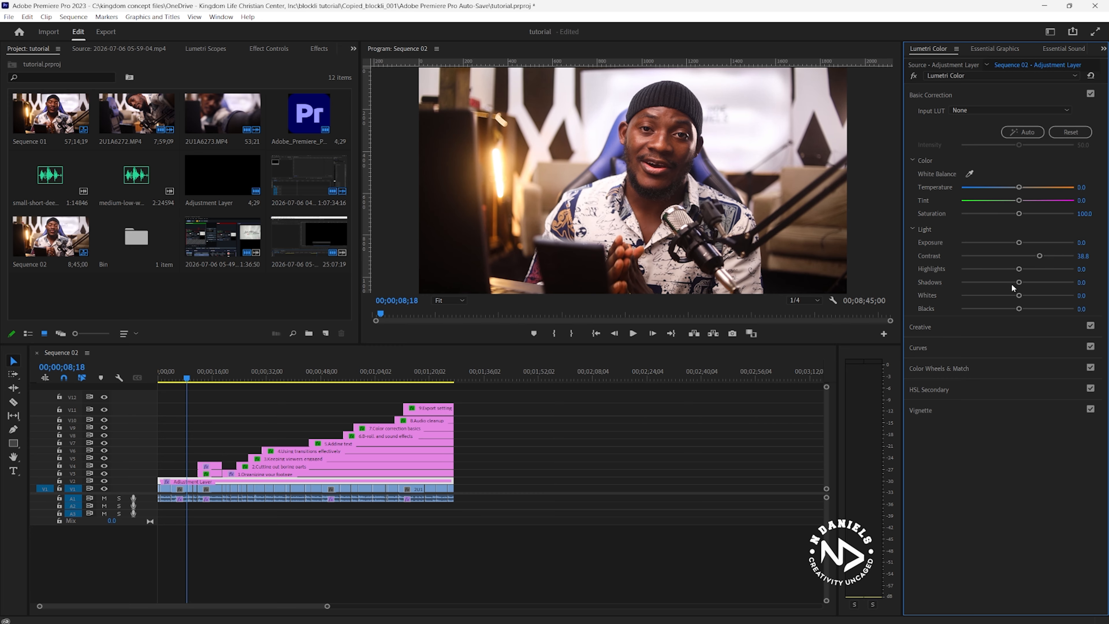
Set the program preview's playback resolution to Full and the adjustment layer's Shadows to about -35.9
left_click(985, 282)
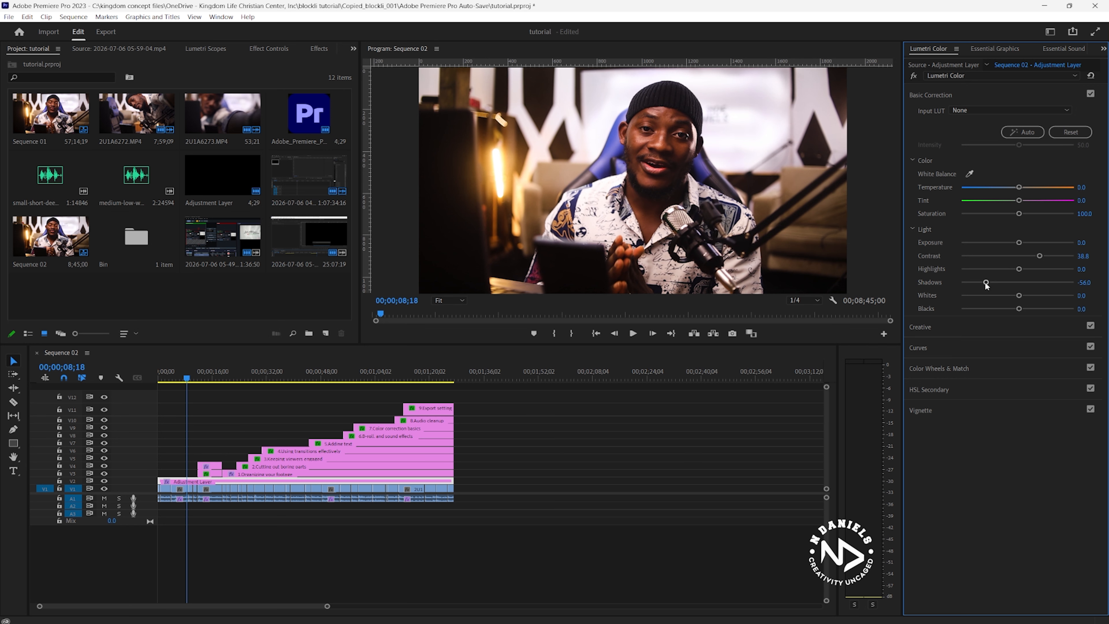
left_click(1000, 282)
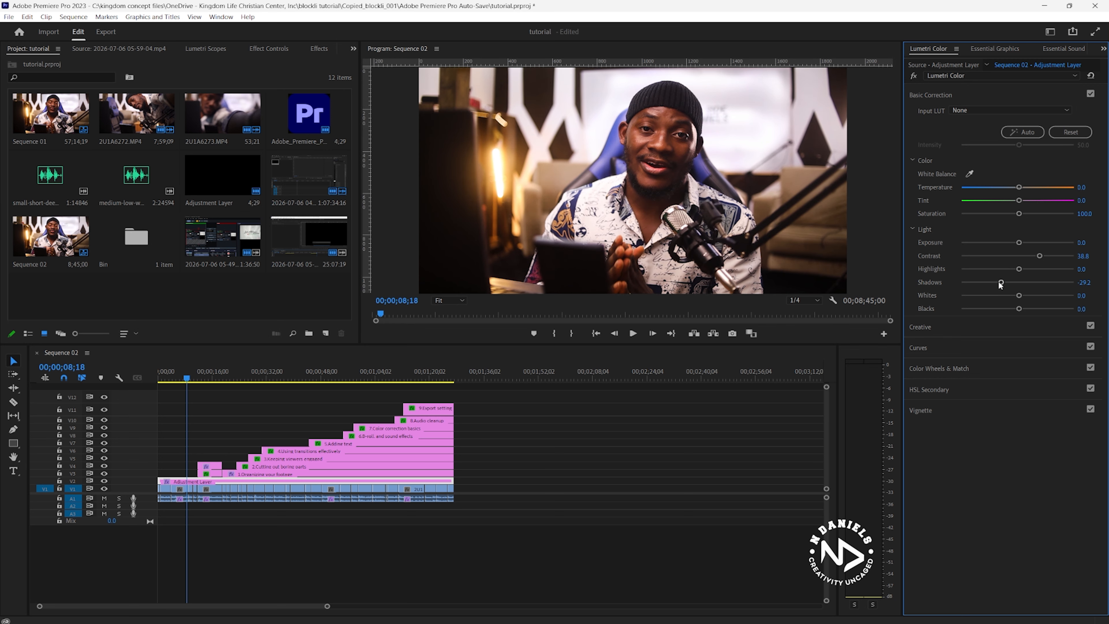
left_click(803, 300)
left_click(812, 311)
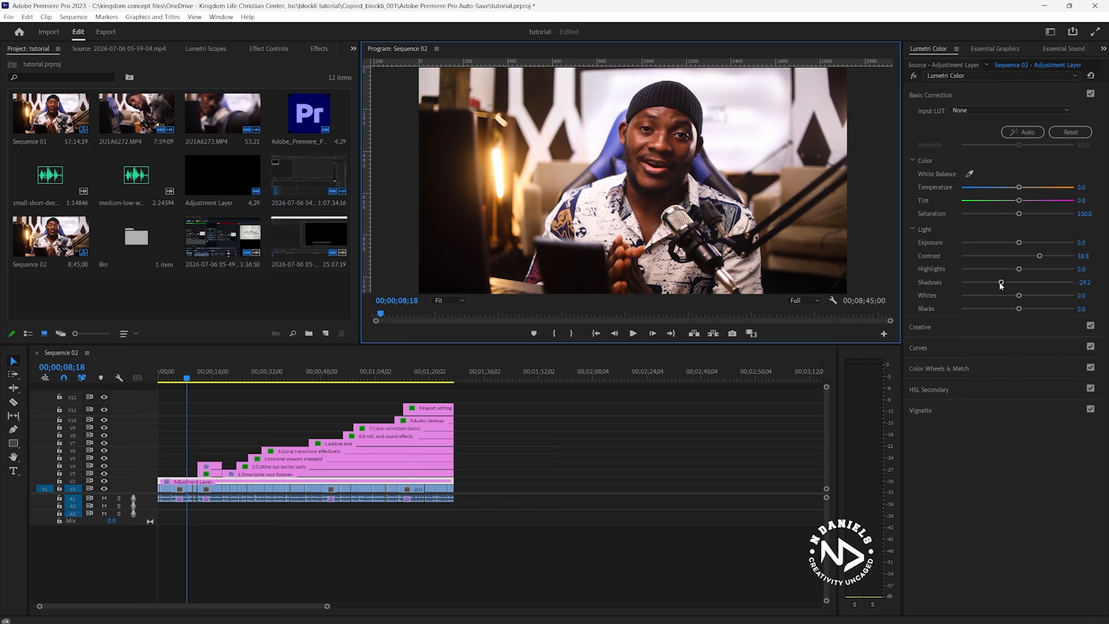
left_click_drag(1002, 282, 1026, 284)
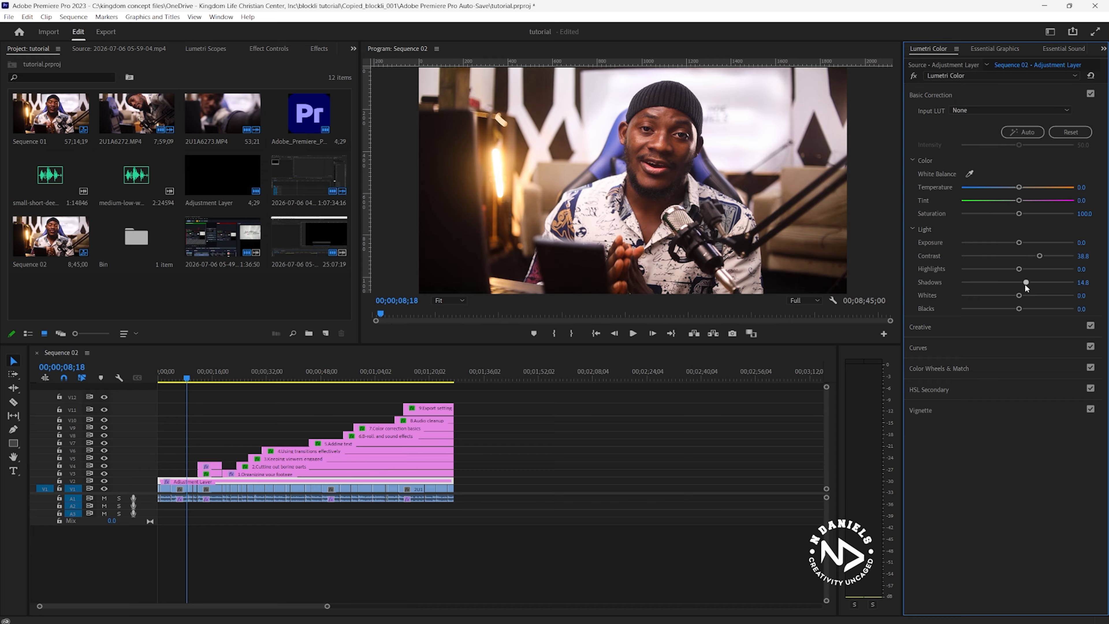
left_click_drag(1037, 285, 999, 287)
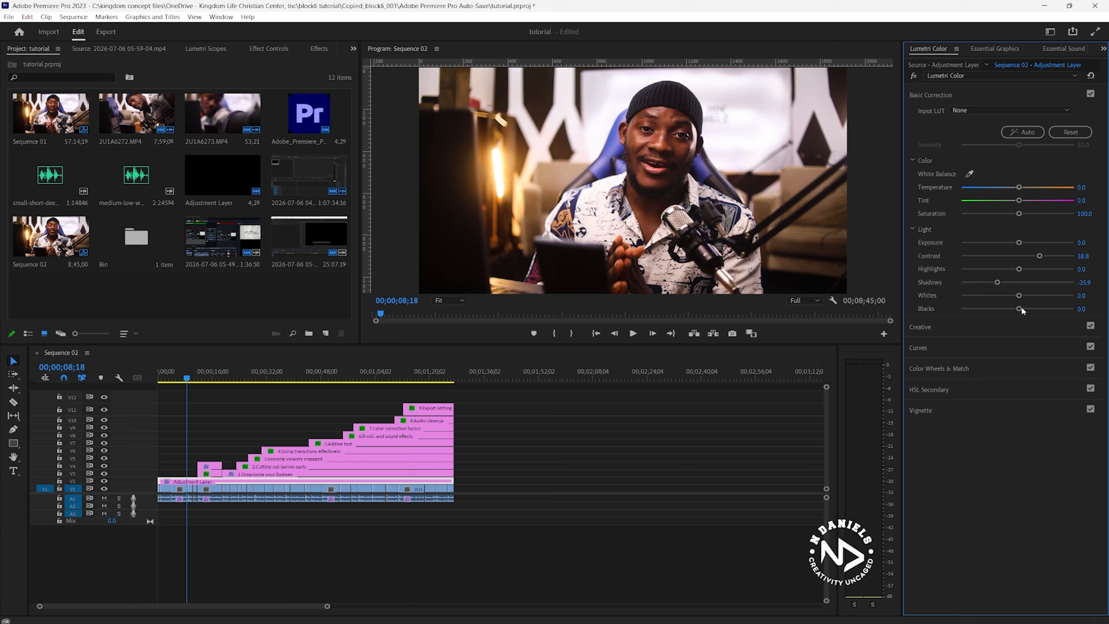
Slightly lower the adjustment layer's Highlights and Blacks in Basic Correction
left_click_drag(1018, 268, 1012, 269)
left_click(1009, 269)
left_click_drag(1018, 309, 1014, 310)
Slightly raise the adjustment layer's Vibrance in the Creative adjustments
left_click(963, 334)
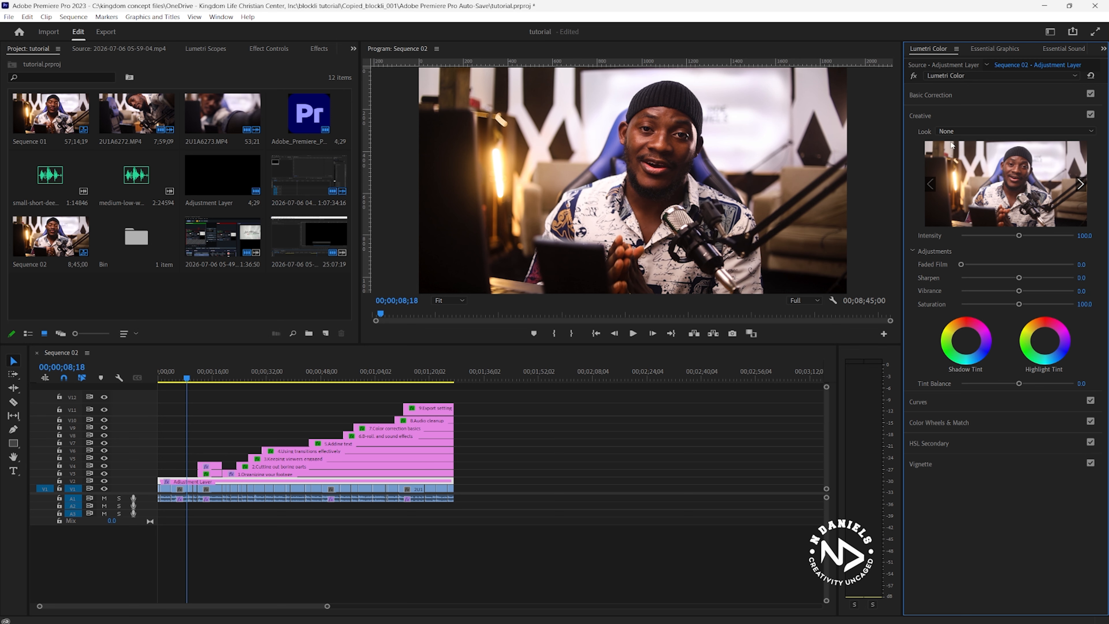
mouse_move(1023, 290)
left_mouse_down()
mouse_move(1033, 290)
mouse_move(1022, 280)
left_mouse_up()
Boost the blues with three points on the Hue vs Sat curve, and check frames at 00;00;03;06 and 00;00;10;20
left_click(937, 403)
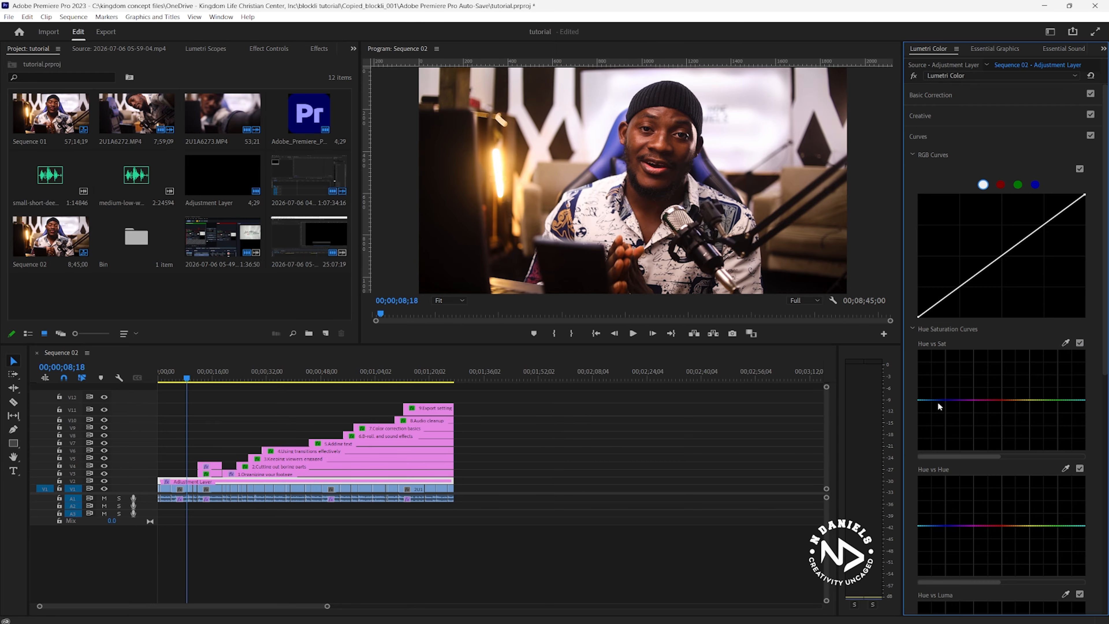
left_click(963, 400)
left_click(928, 400)
left_click_drag(945, 399, 945, 392)
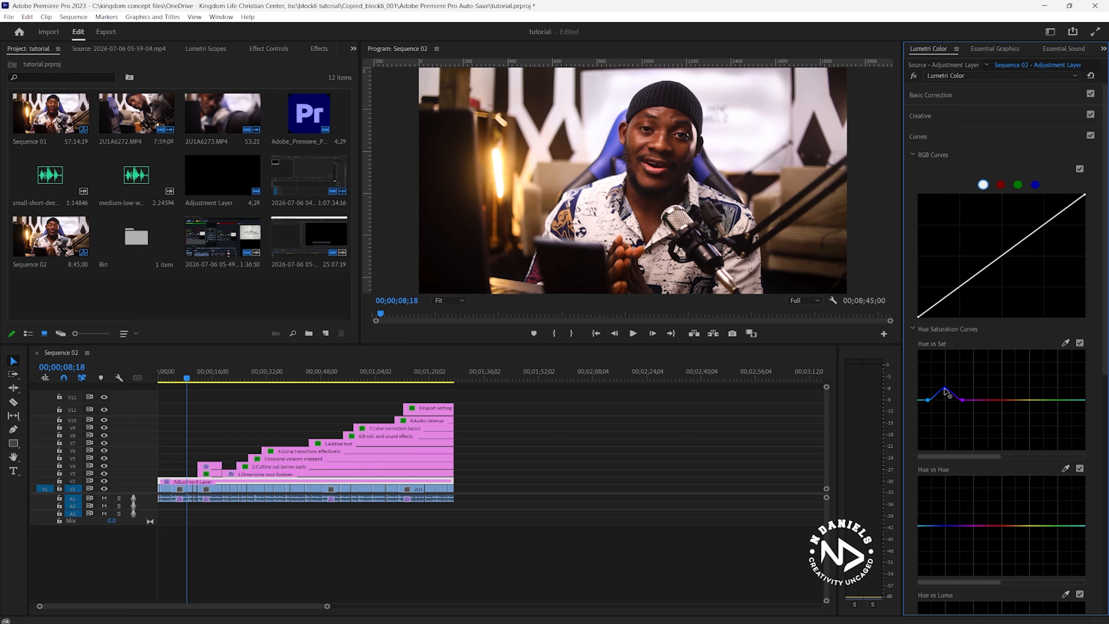
left_click(169, 377)
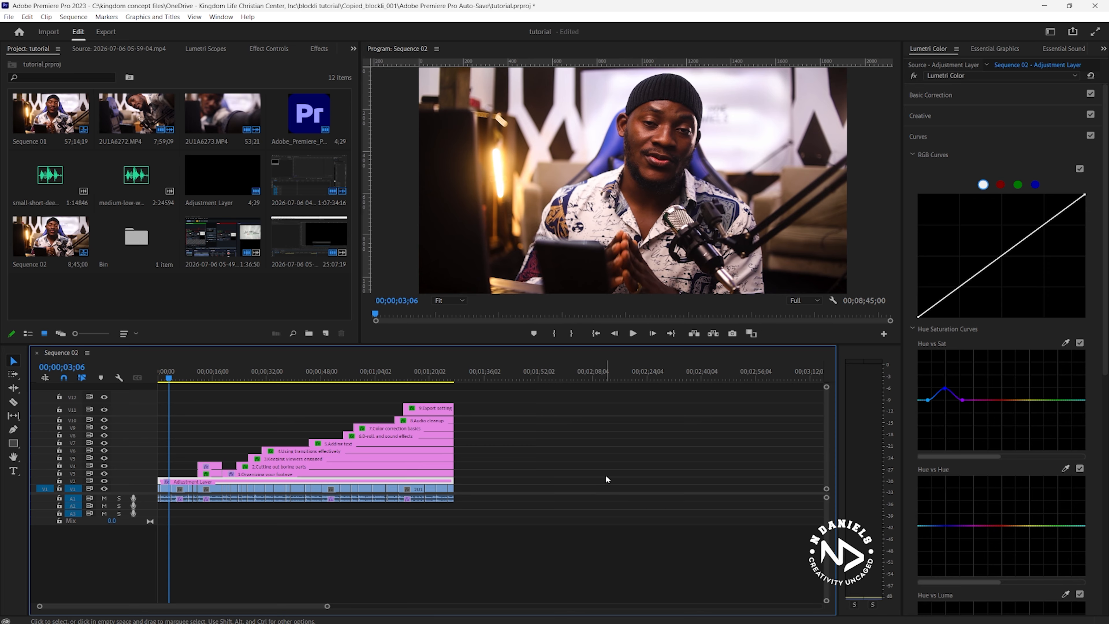
left_click(193, 372)
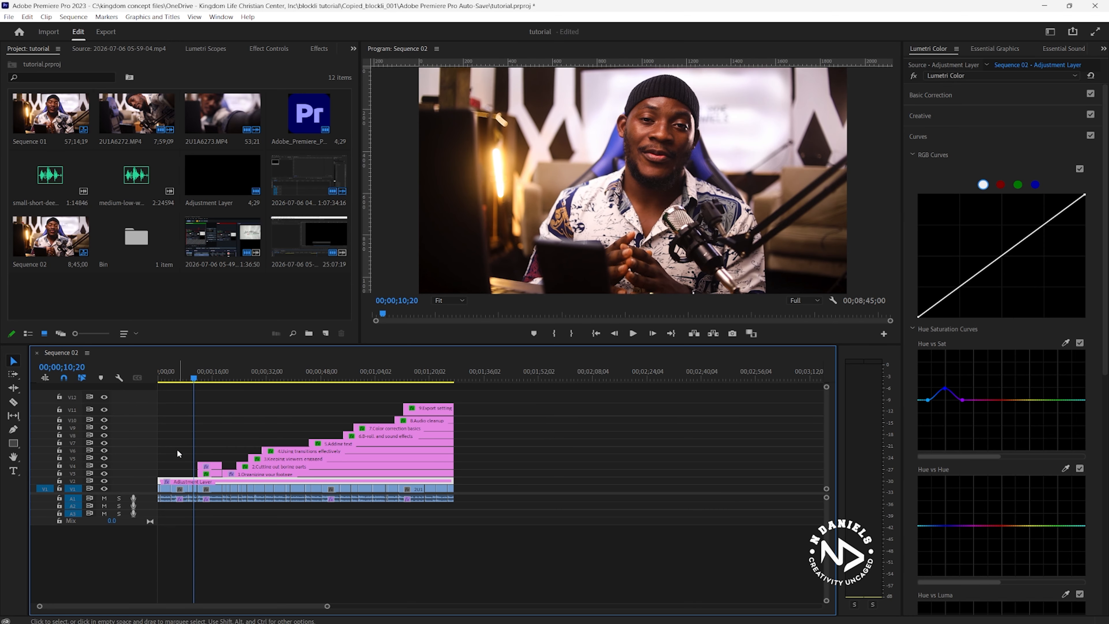
Set the adjustment layer's Whites to -0.5 in Basic Correction and play the sequence from about 00;00;04
left_click(935, 97)
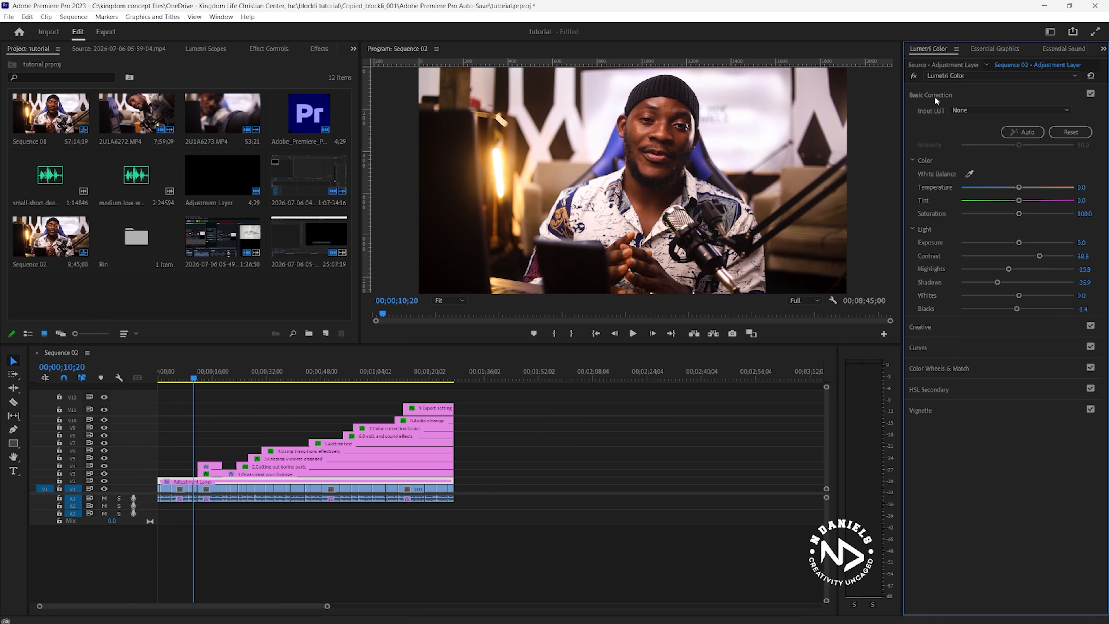
mouse_move(1018, 295)
left_mouse_down()
mouse_move(1032, 296)
mouse_move(1007, 297)
mouse_move(1035, 296)
mouse_move(1018, 298)
left_mouse_up()
left_click(172, 372)
key("space")
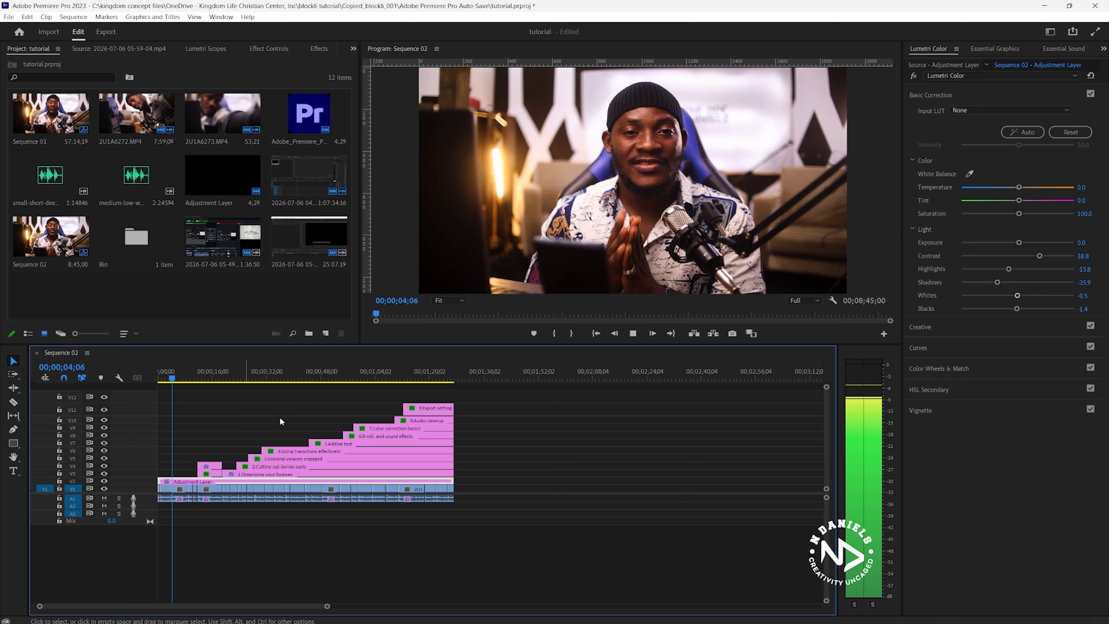
key("space")
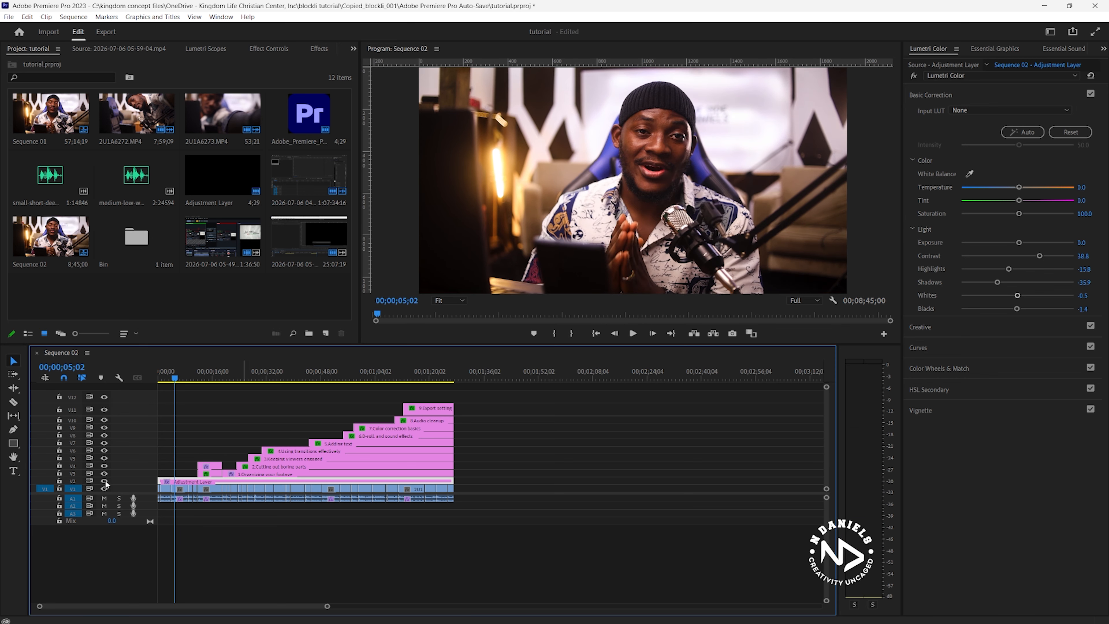
Toggle the visibility of the adjustment layer's track V2 to compare the footage with and without the color correction
left_click(105, 481)
left_click(105, 482)
left_click(105, 482)
left_click(105, 482)
Delete the empty gap after the title clips to bring the separate closing clip closer in Sequence 02
left_click(593, 466)
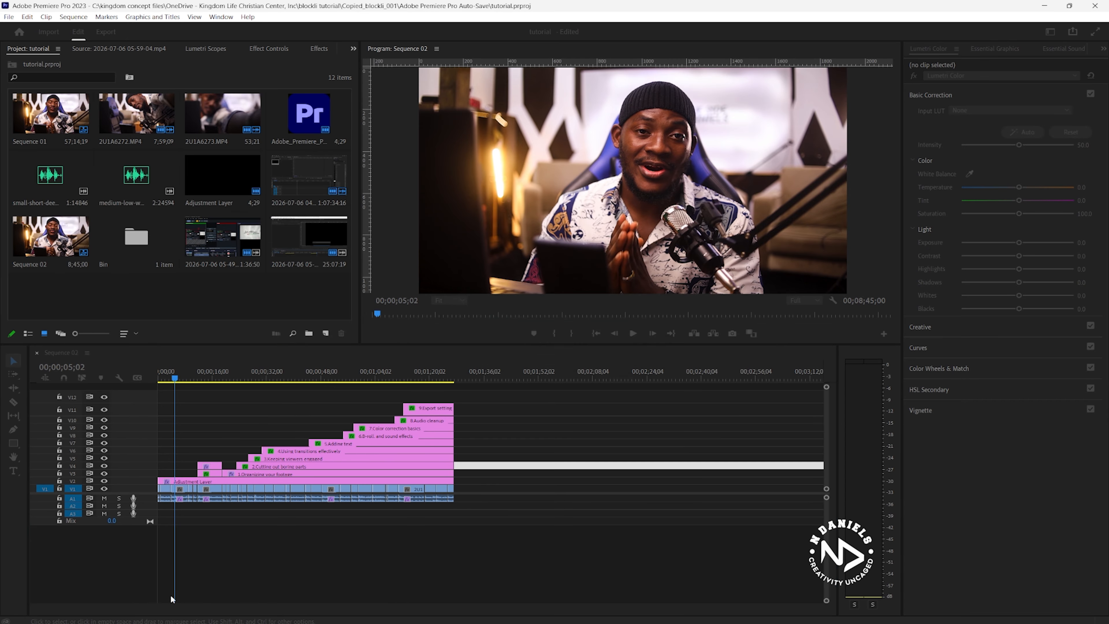
left_click_drag(328, 607, 488, 595)
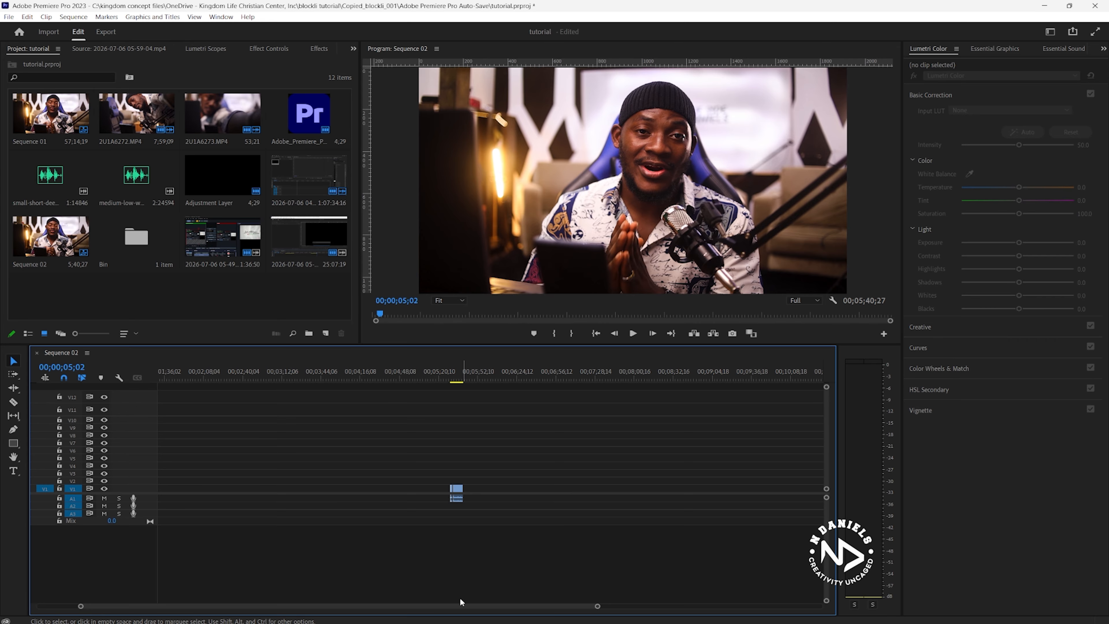
left_click_drag(453, 605, 337, 603)
left_click_drag(555, 606, 502, 606)
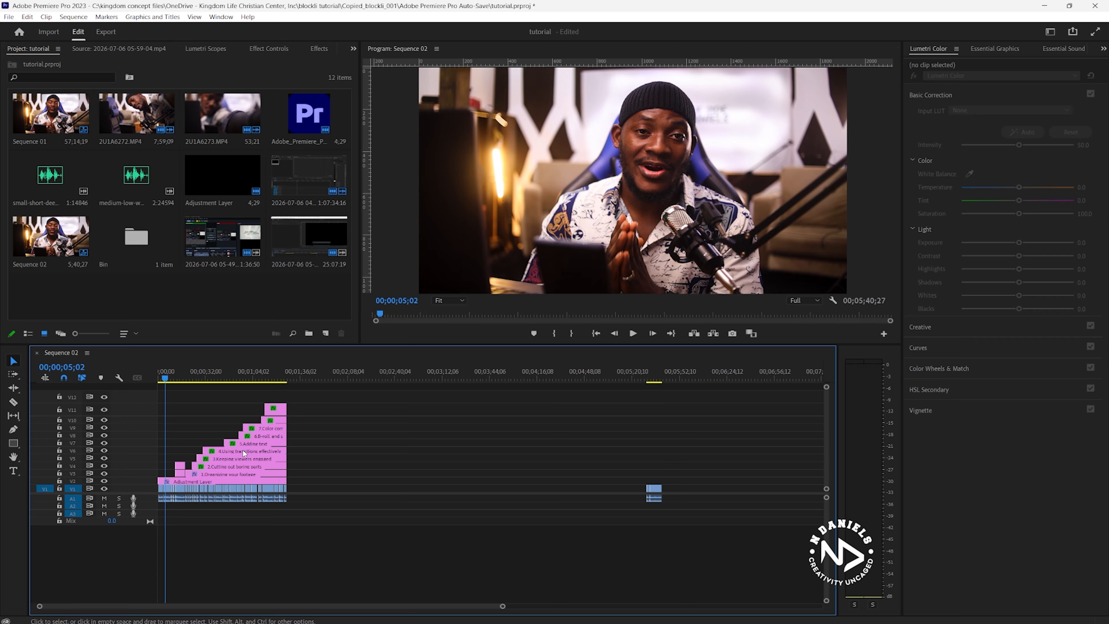
Copy the adjustment layer onto track V2 above the closing clip and trim its end to match that clip
left_click(185, 483)
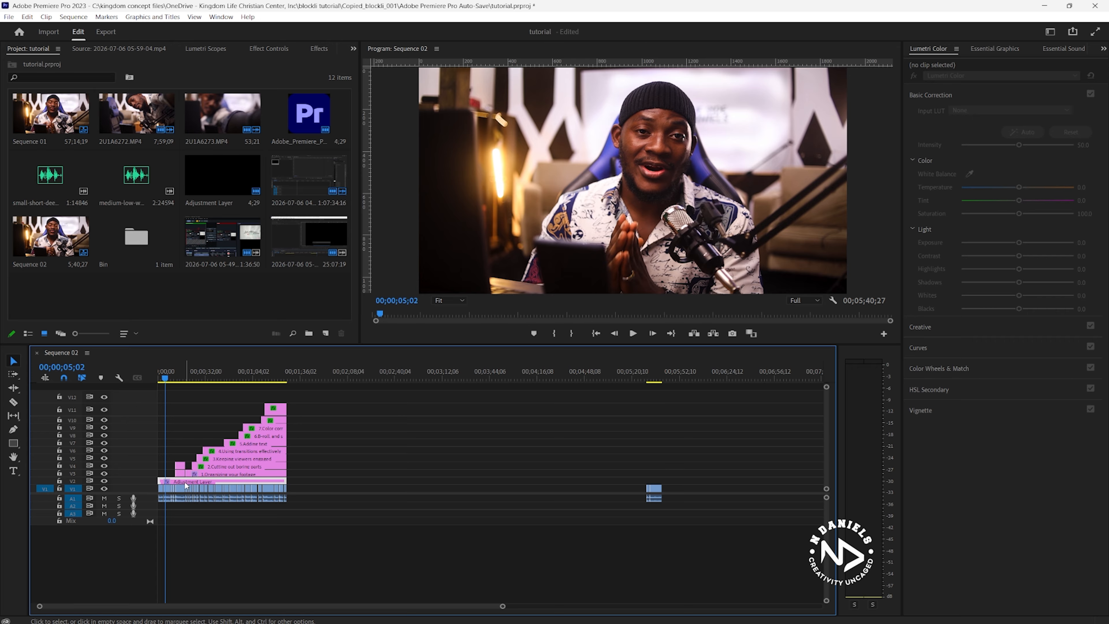
left_click_drag(520, 495, 676, 481)
left_click_drag(775, 482, 660, 489)
Scrub over the start of the closing clip to check its grade, and save the project
left_click_drag(646, 378, 651, 378)
left_click(616, 431)
key("ctrl+s")
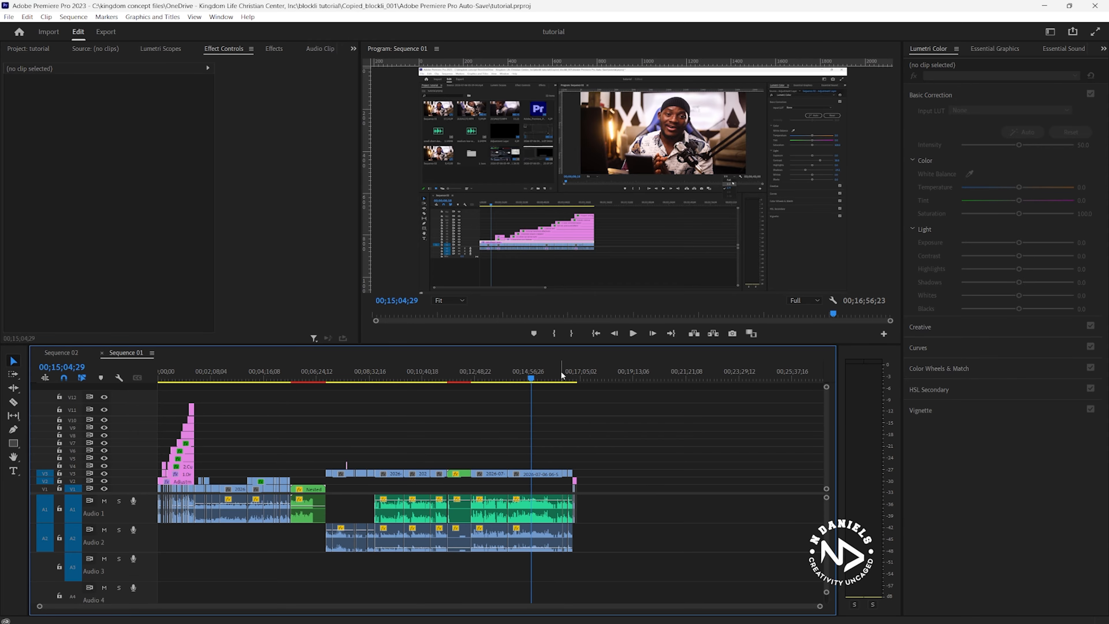
Check Sequence 01 at 00;15;52;06 and 00;00;40;20, and look at the available export commands, including the one for media
left_click(550, 375)
left_click(690, 477)
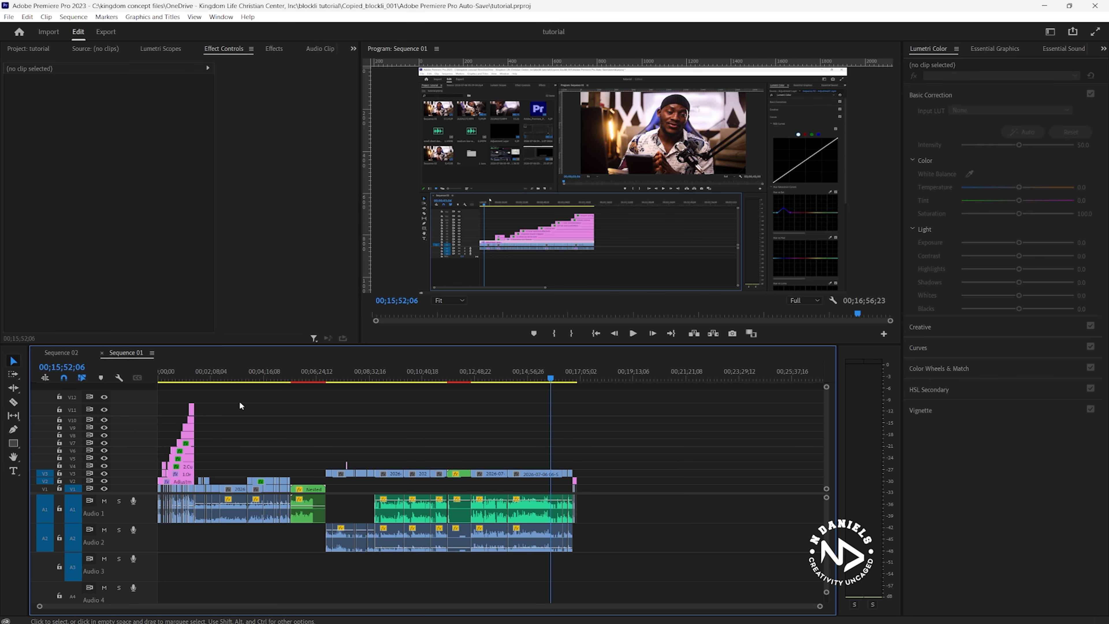
left_click(174, 375)
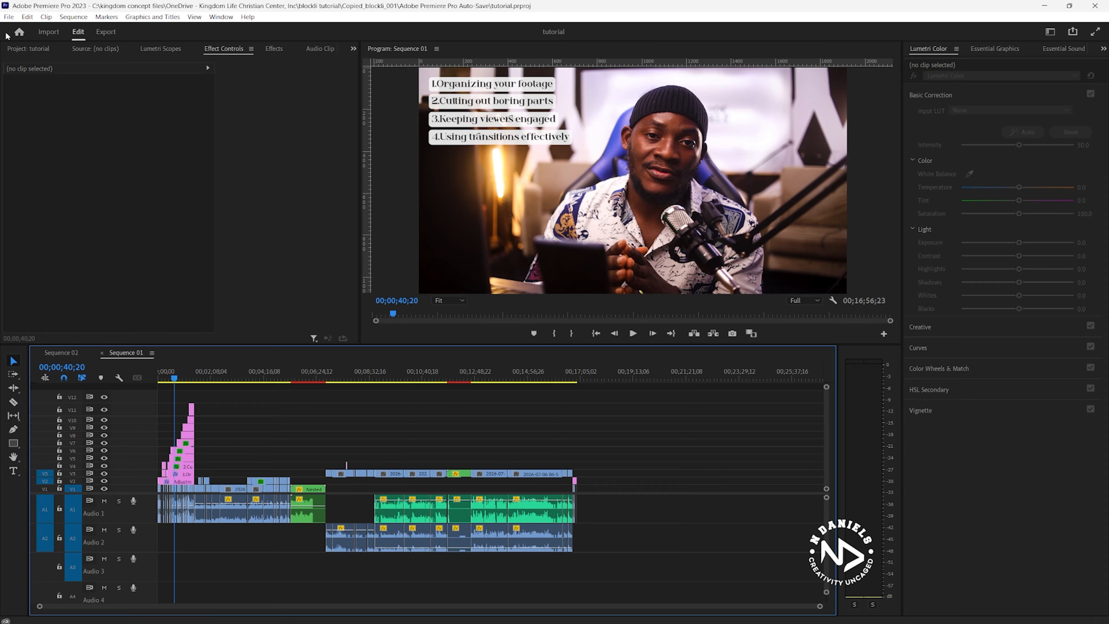
left_click(10, 19)
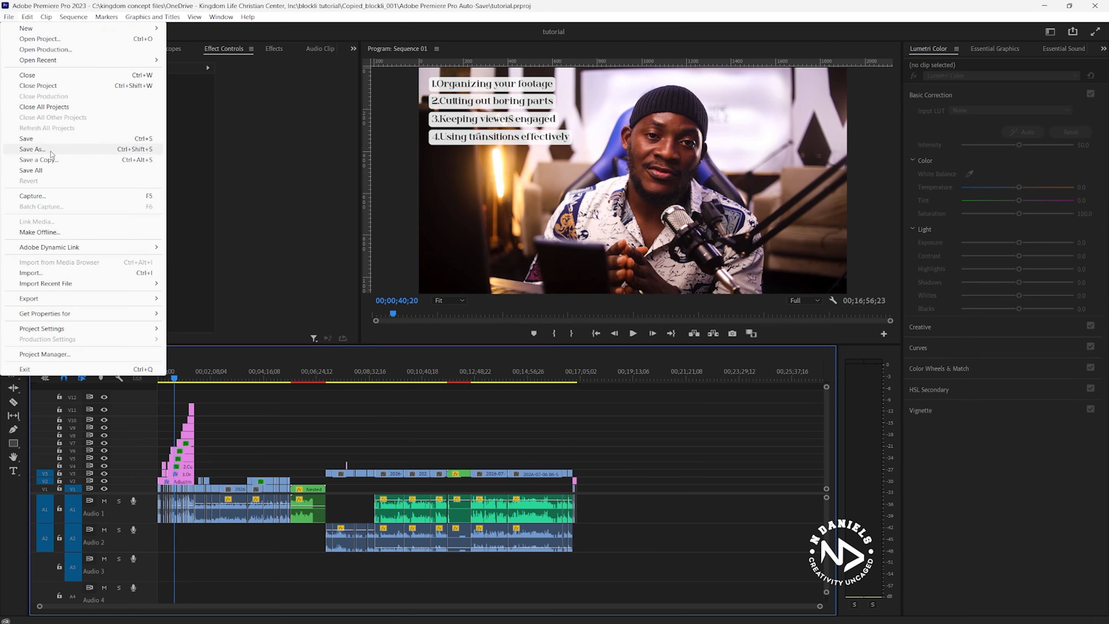
mouse_move(70, 300)
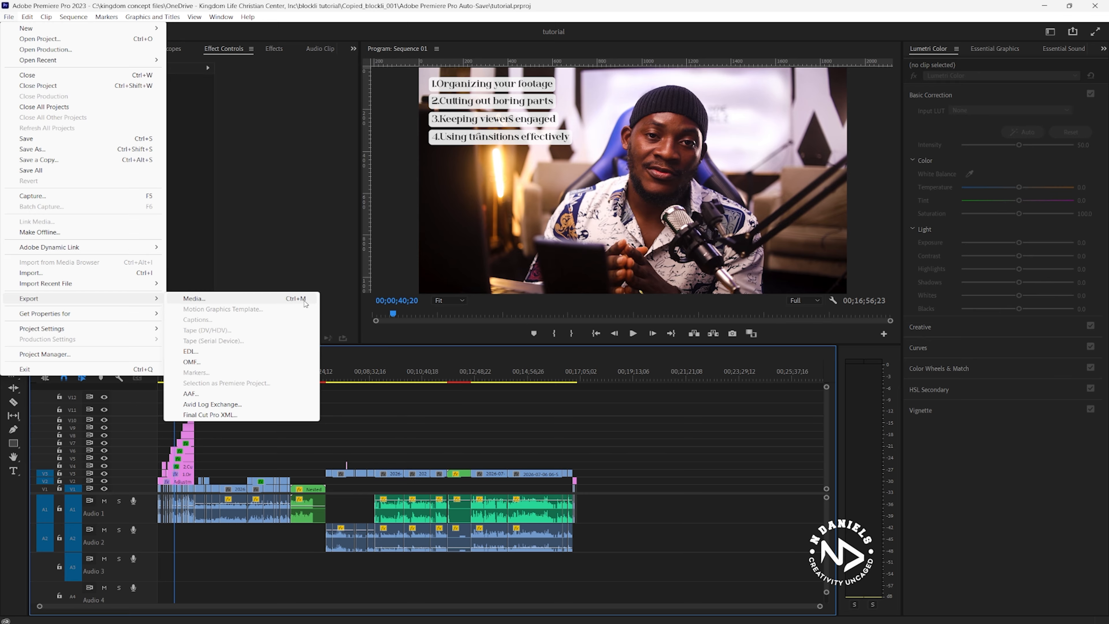
left_click(779, 456)
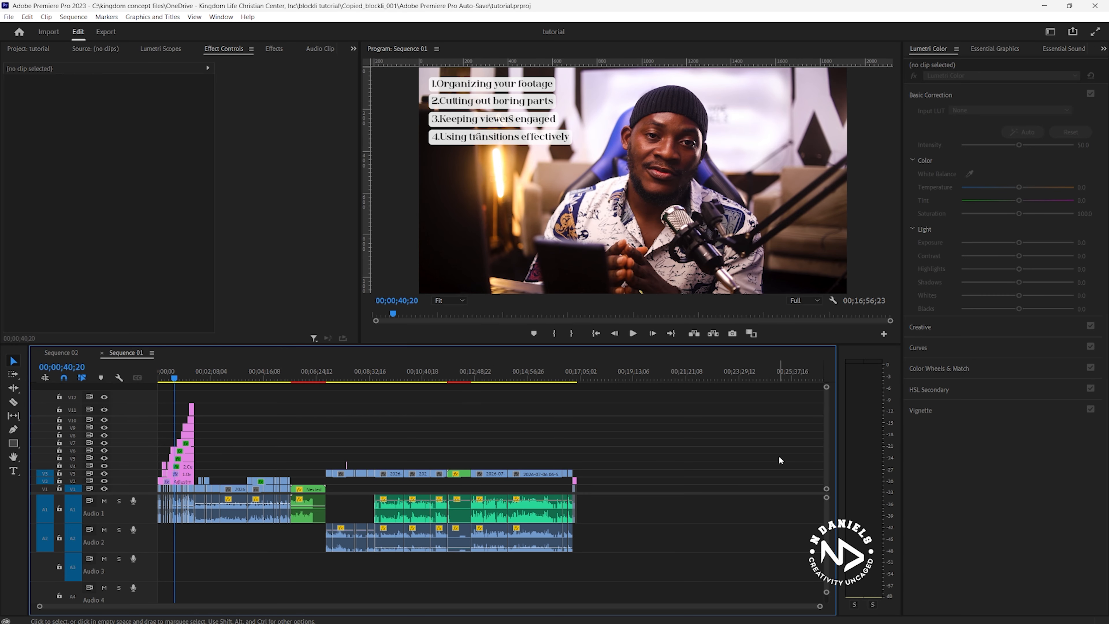